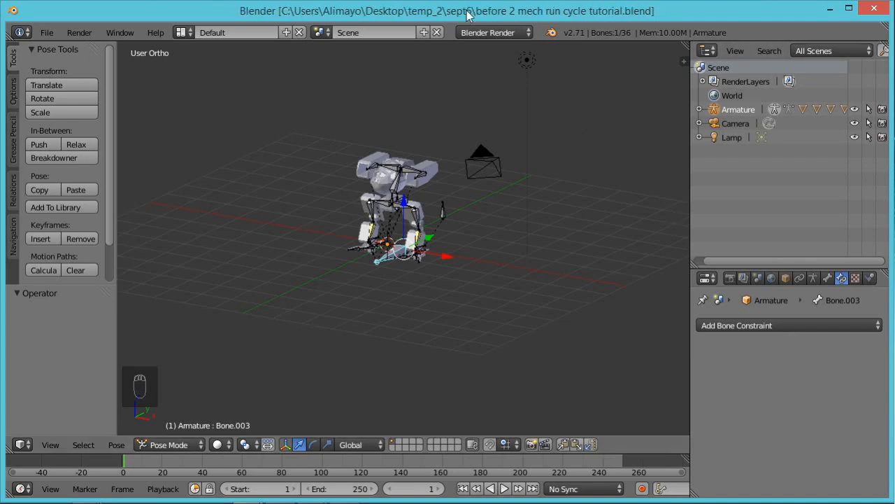
# Step: Check the mouse selection setting in the Input section of the User Preferences and close them
pyautogui.click(47, 32)
pyautogui.click(80, 187)
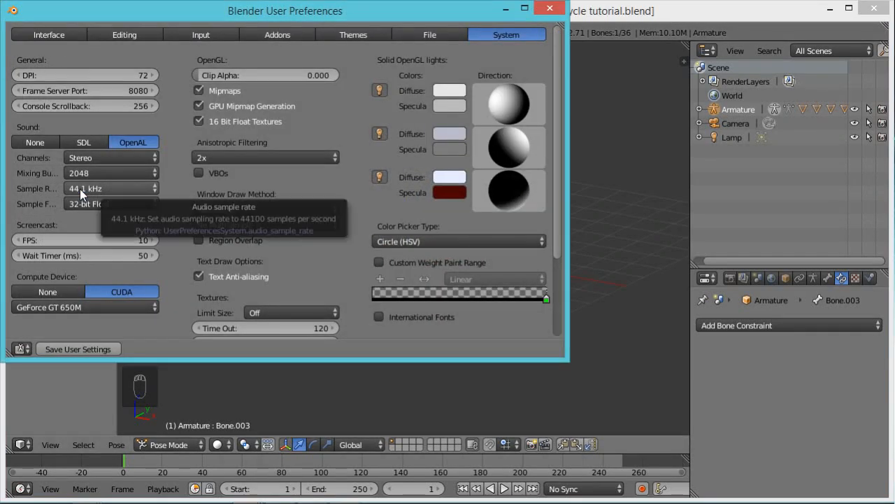
pyautogui.click(209, 35)
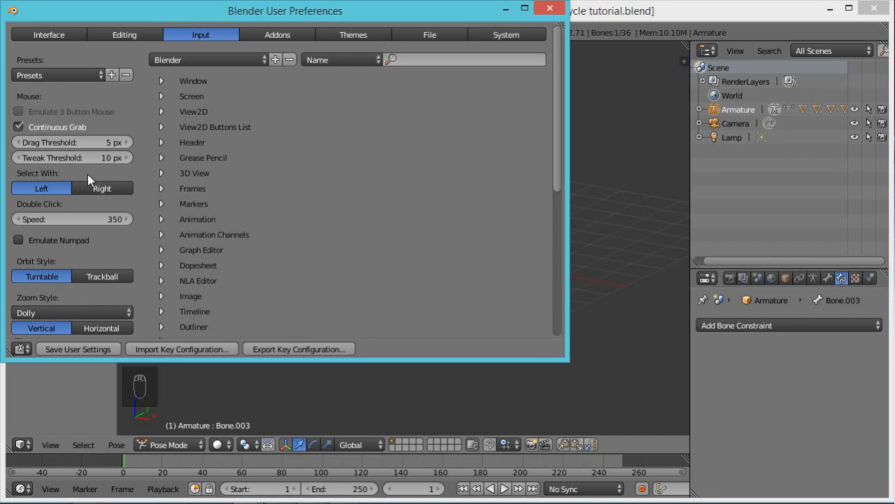
pyautogui.click(550, 8)
# Step: Switch the screen layout to Animation
pyautogui.scroll(3, 599, 246)
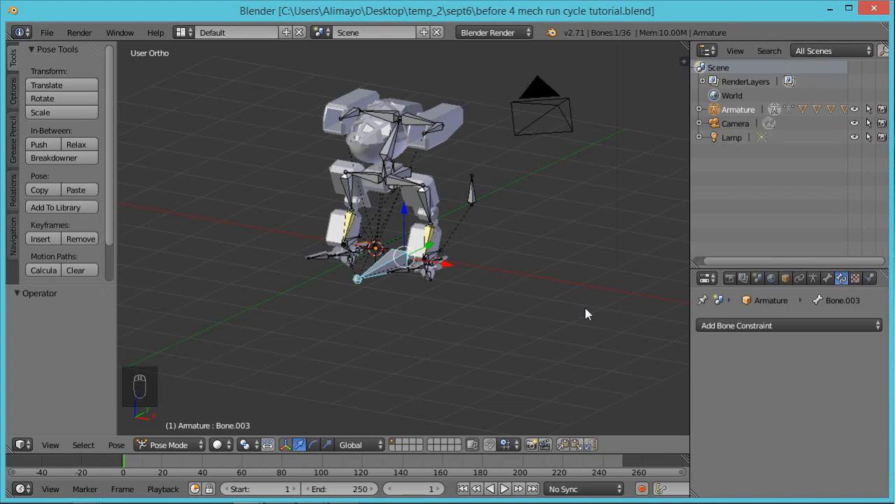
pyautogui.click(188, 35)
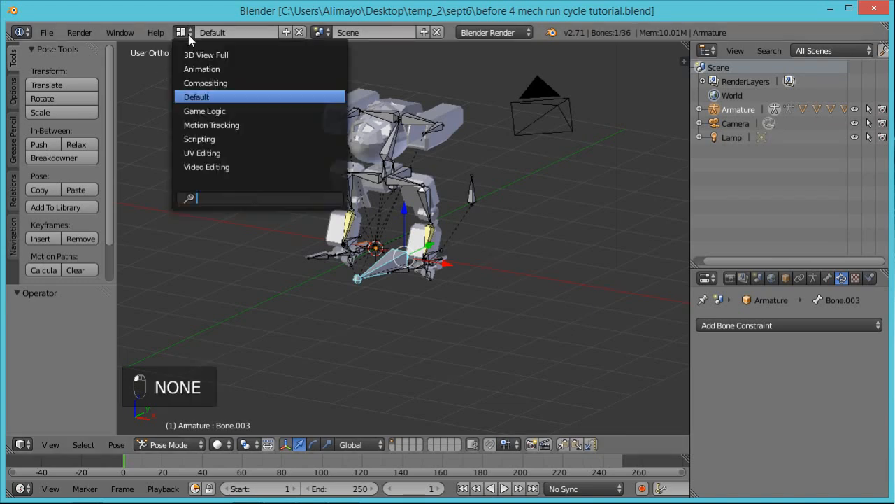
pyautogui.click(208, 66)
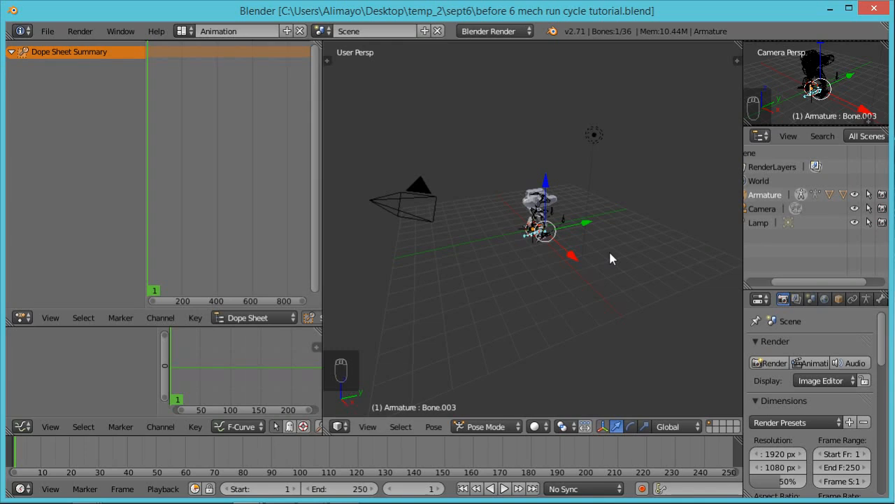
# Step: Switch the armature to Object Mode, select the bottom of the cockpit and check which modes are available for it
pyautogui.scroll(5, 509, 331)
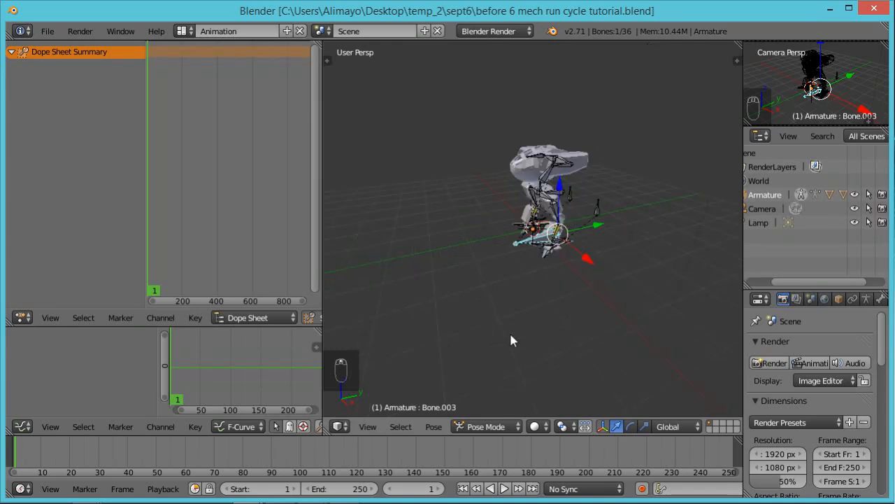
pyautogui.click(516, 430)
pyautogui.click(501, 413)
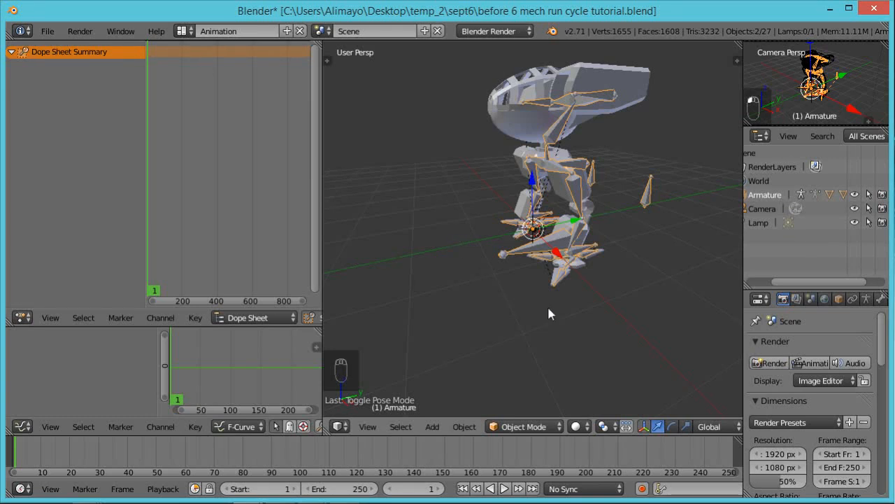
pyautogui.rightClick(515, 126)
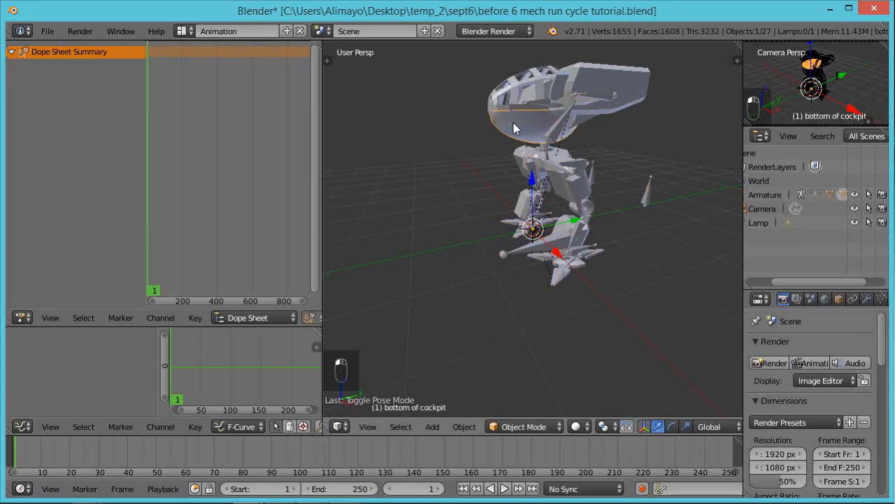
pyautogui.click(547, 427)
pyautogui.click(557, 433)
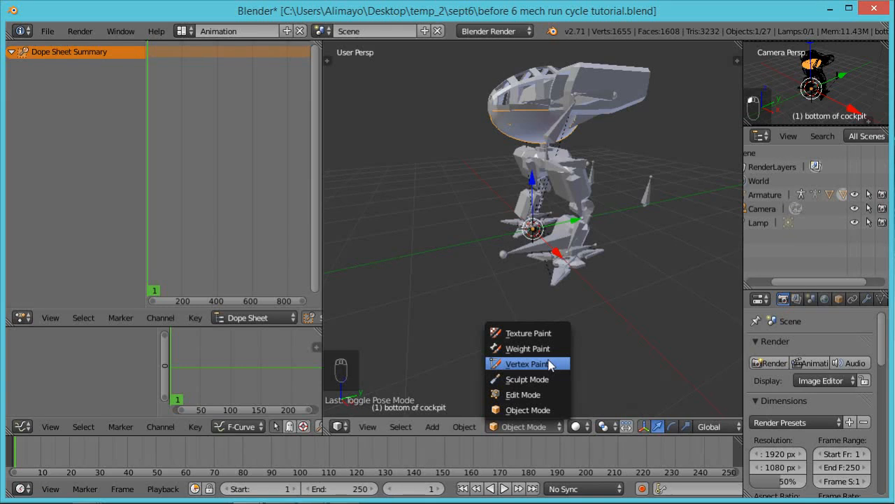
pyautogui.click(544, 407)
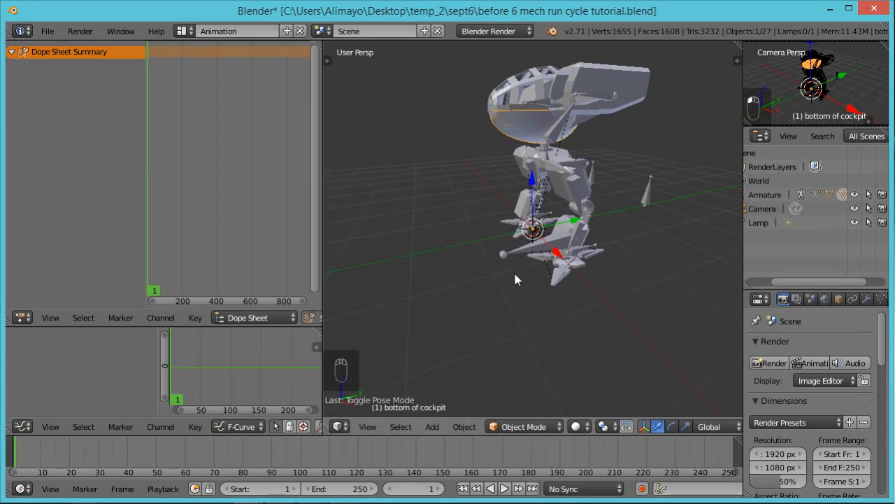
# Step: Select the armature and return it to Pose Mode, widening the Outliner area enough to show the object icons
pyautogui.rightClick(557, 135)
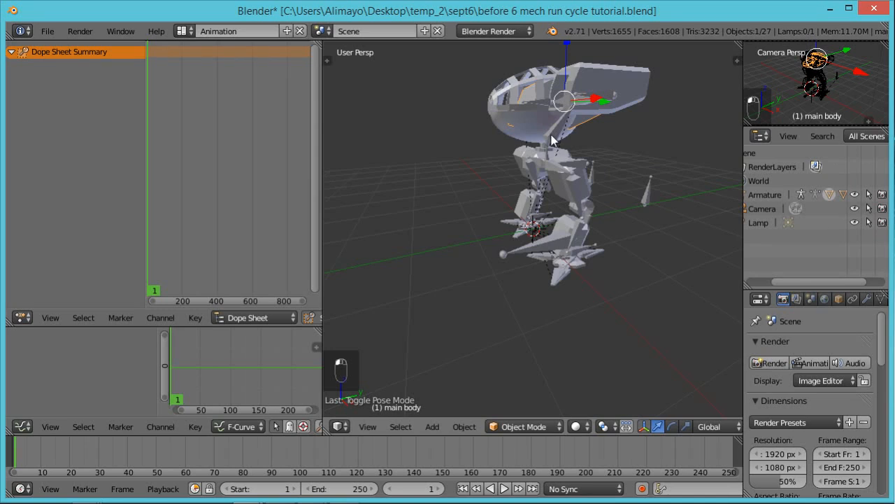
pyautogui.rightClick(553, 140)
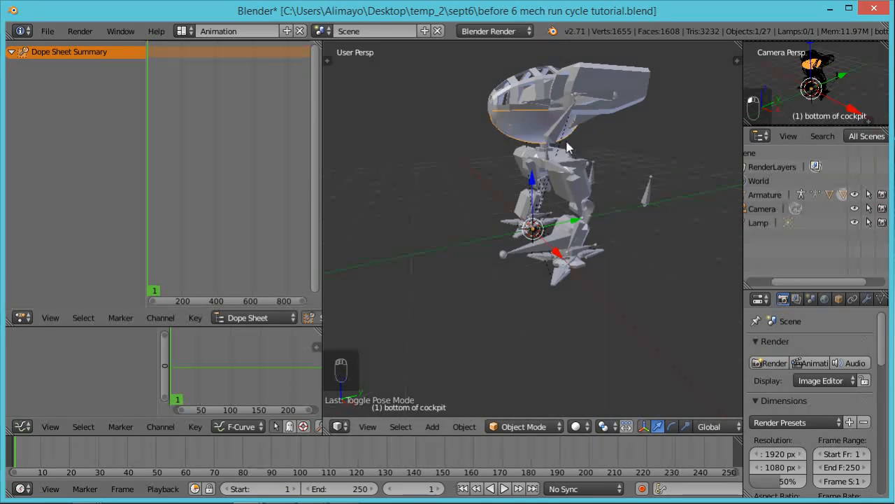
pyautogui.rightClick(550, 139)
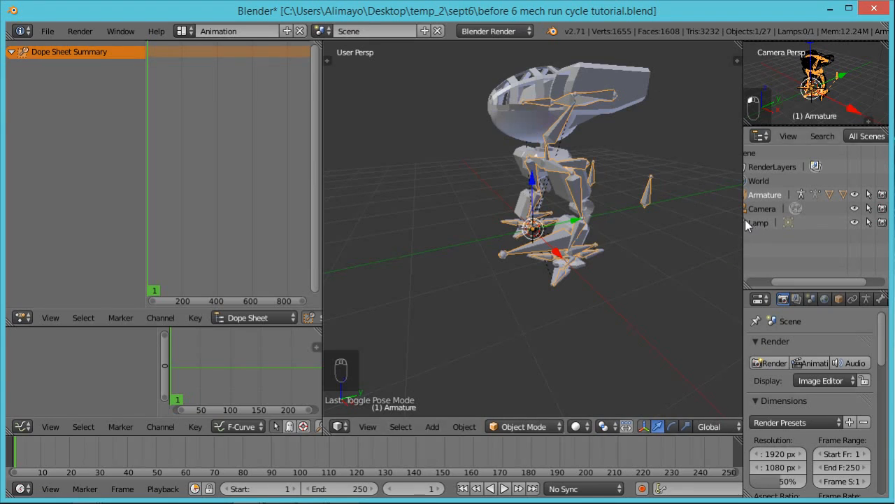
pyautogui.moveTo(743, 220); pyautogui.dragTo(713, 207)
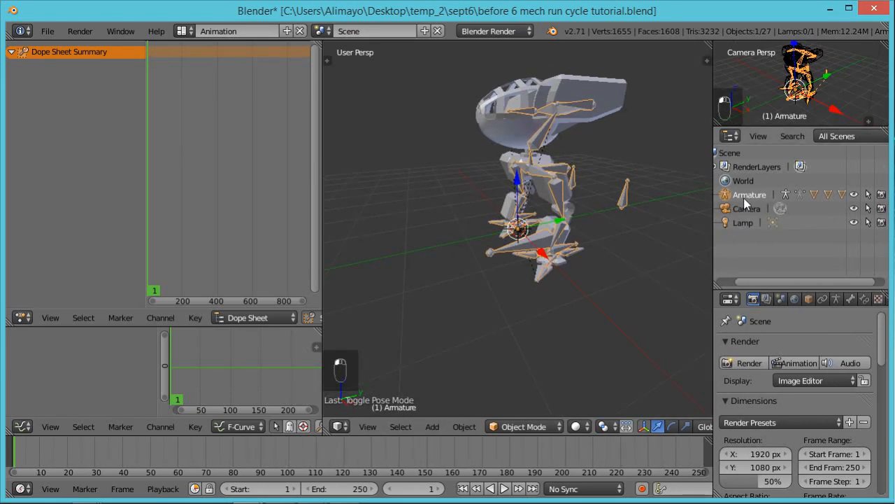
pyautogui.click(549, 426)
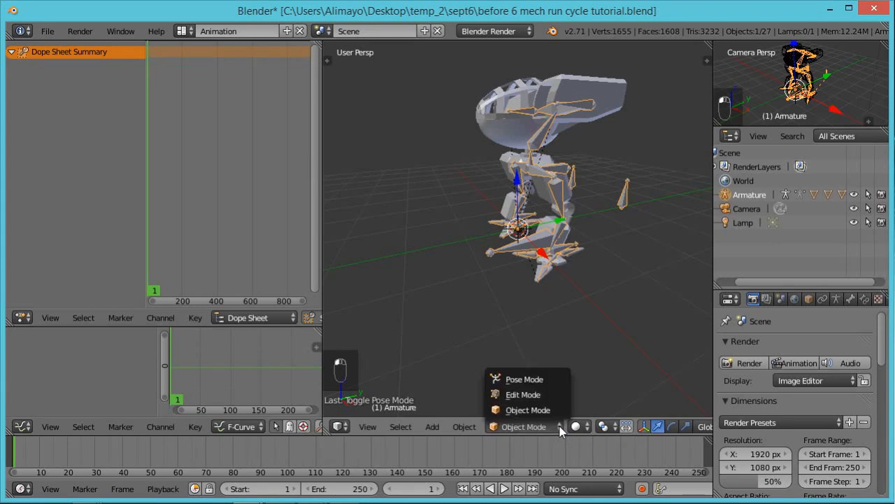
pyautogui.click(523, 381)
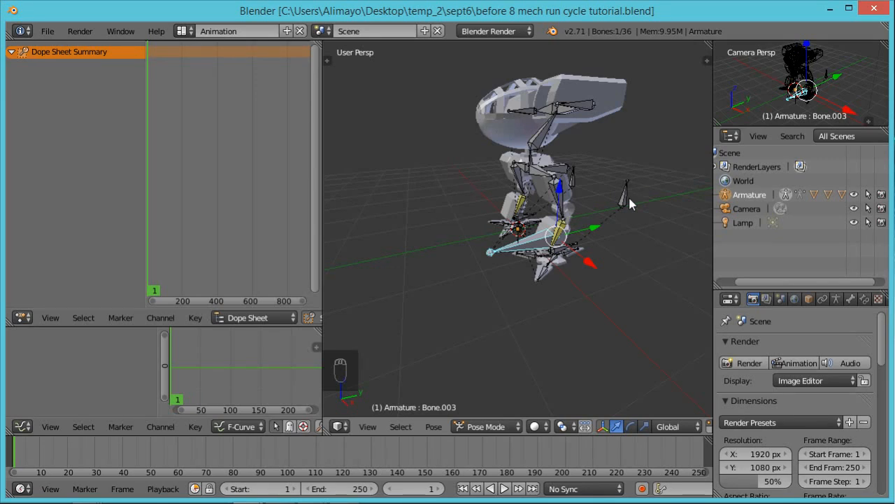
# Step: Raise the root bone Bone.003 in the right orthographic view so it lies on the ground line
pyautogui.press('KP_3')
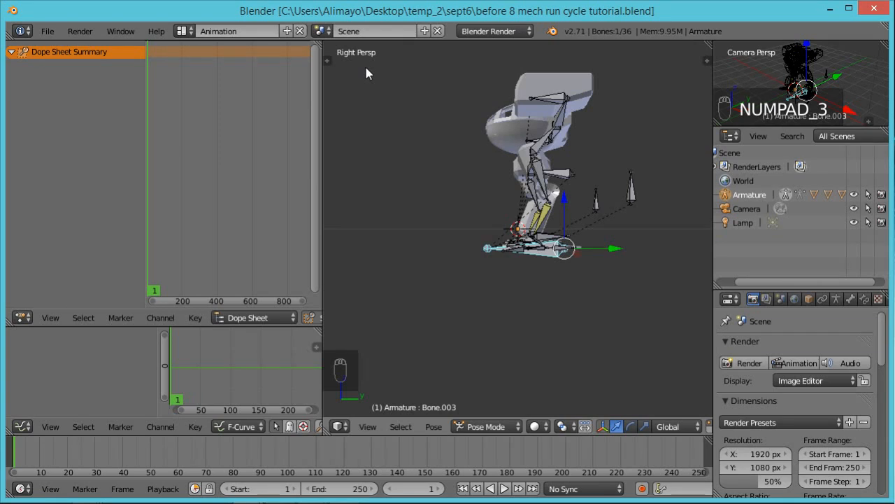
pyautogui.press('KP_5')
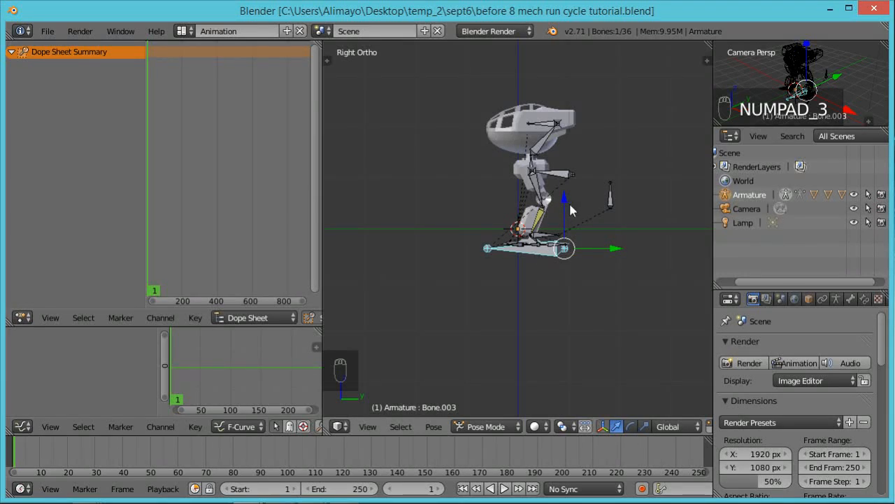
pyautogui.moveTo(565, 202); pyautogui.dragTo(571, 188)
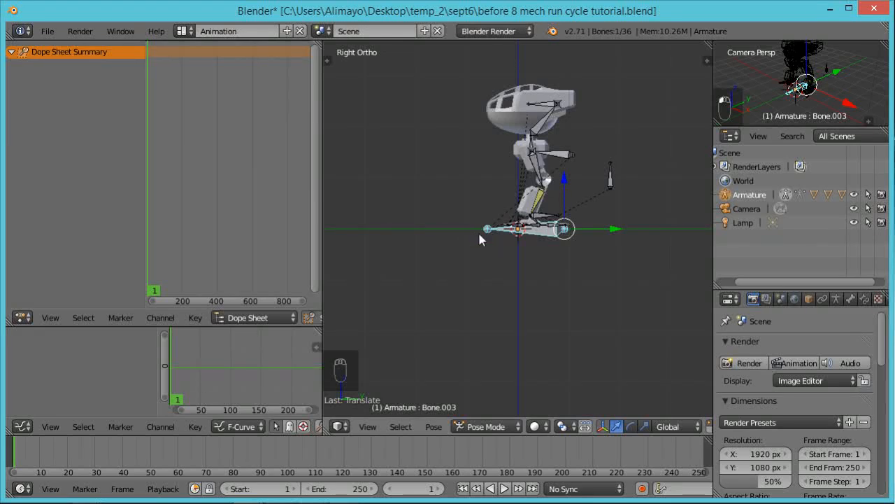
pyautogui.keyDown('shift'); pyautogui.moveTo(455, 197); pyautogui.dragTo(481, 300, button='middle'); pyautogui.keyUp('shift')
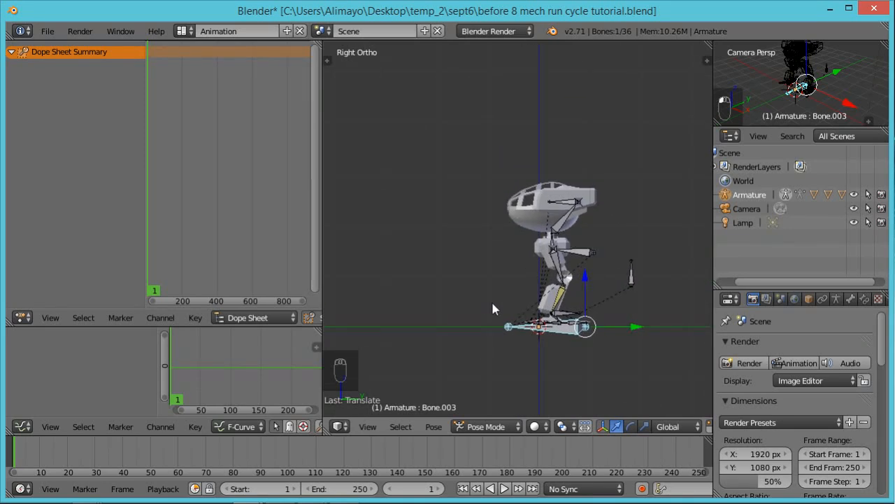
pyautogui.scroll(2, 493, 308)
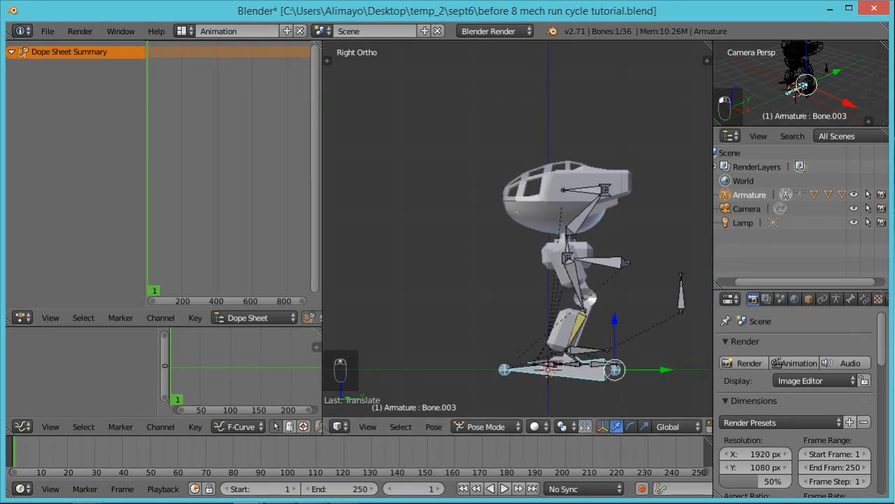
# Step: Save the file as the next numbered version, before 9 mech run cycle tutorial.blend
pyautogui.hotkey('ctrl', 'shift', 's')
pyautogui.press('KP_Add')
pyautogui.press('KP_Enter')
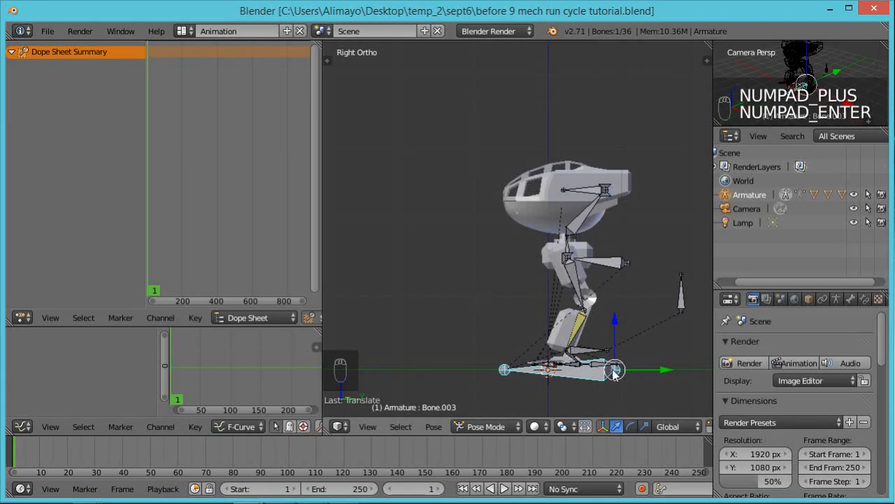
# Step: Select the left foot's control bone, Bone_L.010, behind the ankle
pyautogui.moveTo(653, 246); pyautogui.dragTo(625, 280, button='middle')
pyautogui.scroll(2, 625, 279)
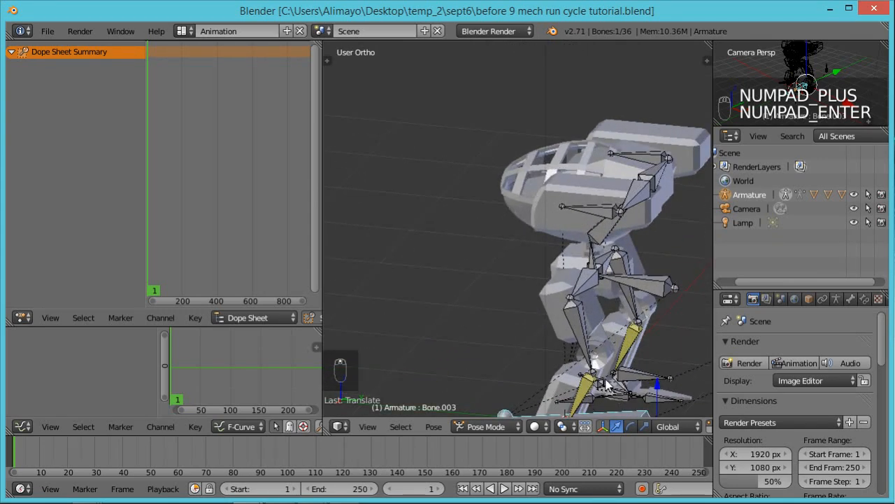
pyautogui.keyDown('shift'); pyautogui.moveTo(606, 377); pyautogui.dragTo(566, 283, button='middle'); pyautogui.keyUp('shift')
pyautogui.scroll(1, 562, 267)
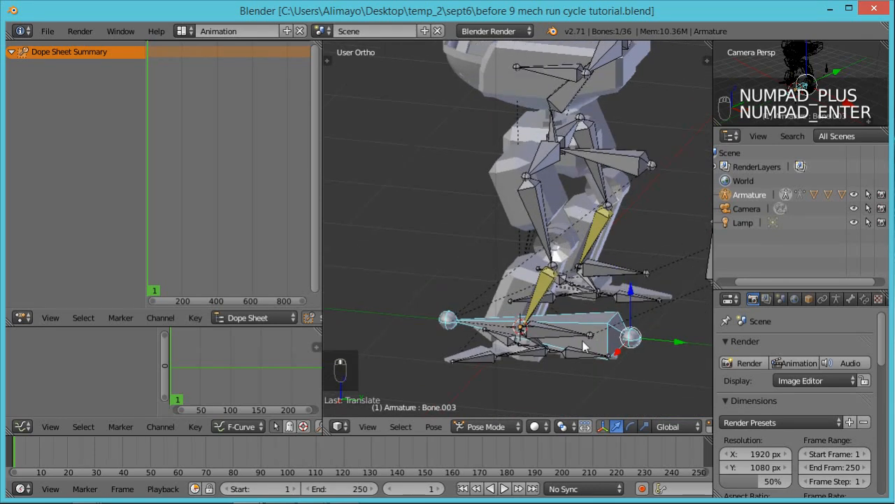
pyautogui.rightClick(575, 361)
pyautogui.moveTo(557, 367)
pyautogui.mouseDown(button='middle')
pyautogui.moveTo(572, 319)
pyautogui.moveTo(568, 359)
pyautogui.mouseUp(button='middle')
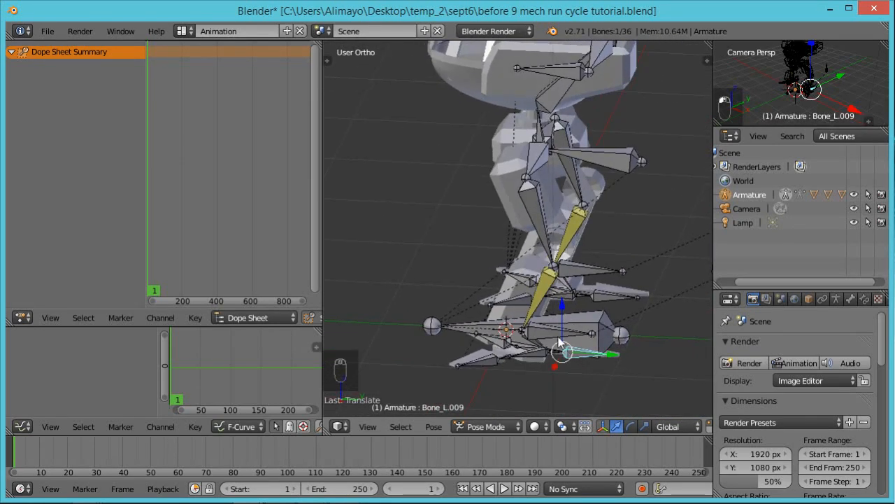
pyautogui.rightClick(541, 330)
pyautogui.rightClick(547, 342)
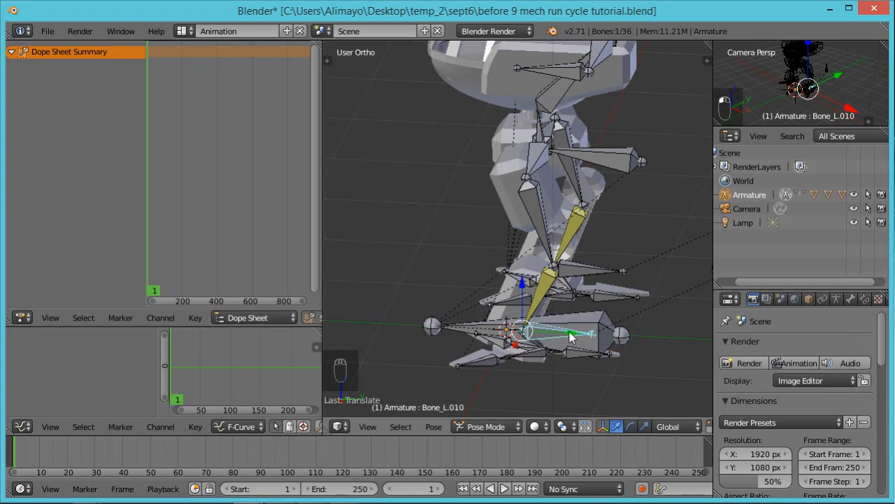
# Step: Move the left foot's control bone forward and lift it well off the ground, working in the right side view
pyautogui.press('g')
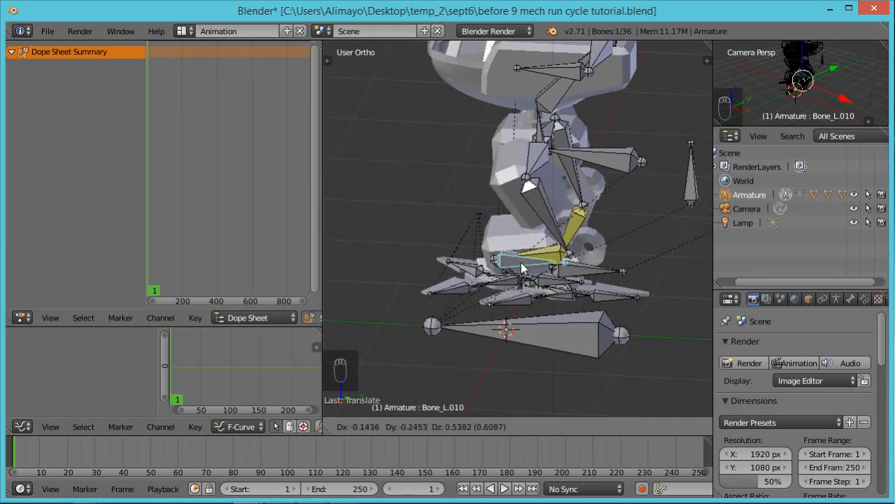
pyautogui.rightClick(546, 270)
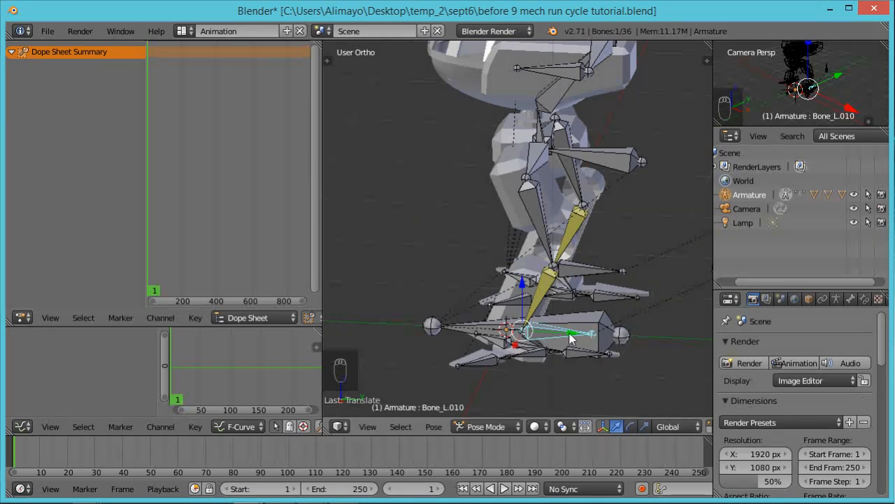
pyautogui.moveTo(570, 338); pyautogui.dragTo(507, 335)
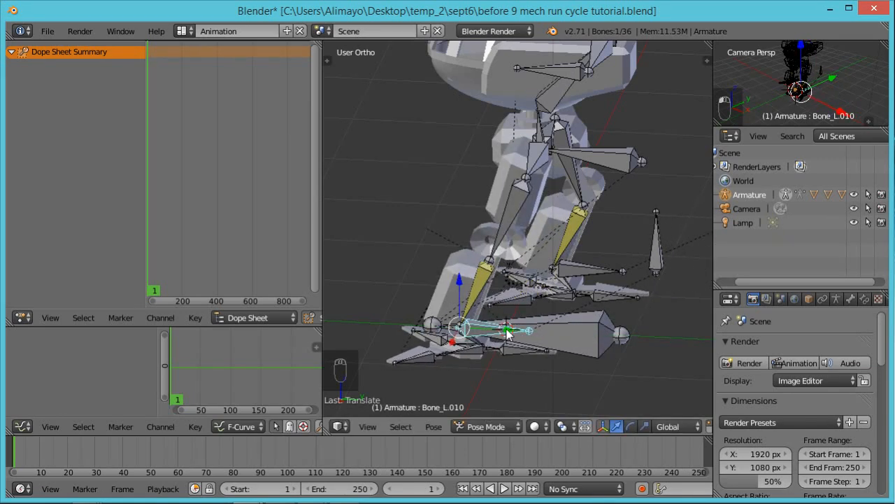
pyautogui.press('KP_3')
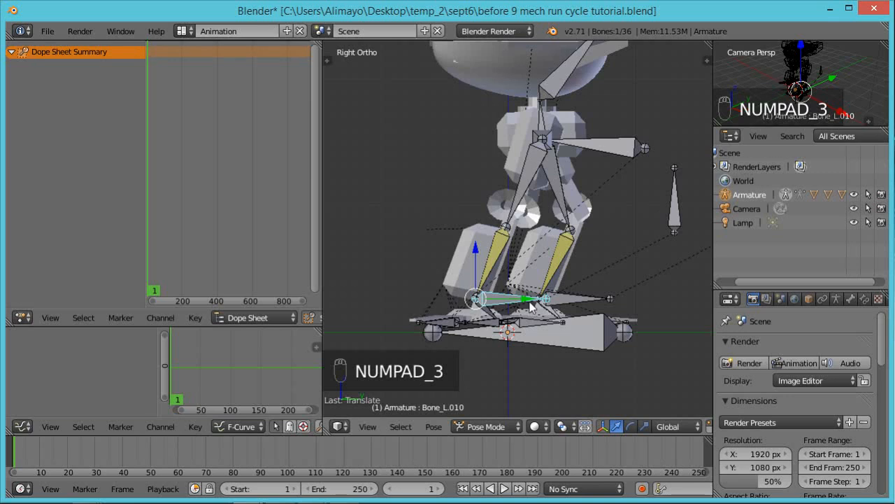
pyautogui.moveTo(491, 241); pyautogui.dragTo(509, 224)
pyautogui.moveTo(554, 264); pyautogui.dragTo(501, 260)
pyautogui.moveTo(455, 213)
pyautogui.mouseDown()
pyautogui.moveTo(453, 187)
pyautogui.moveTo(457, 198)
pyautogui.mouseUp()
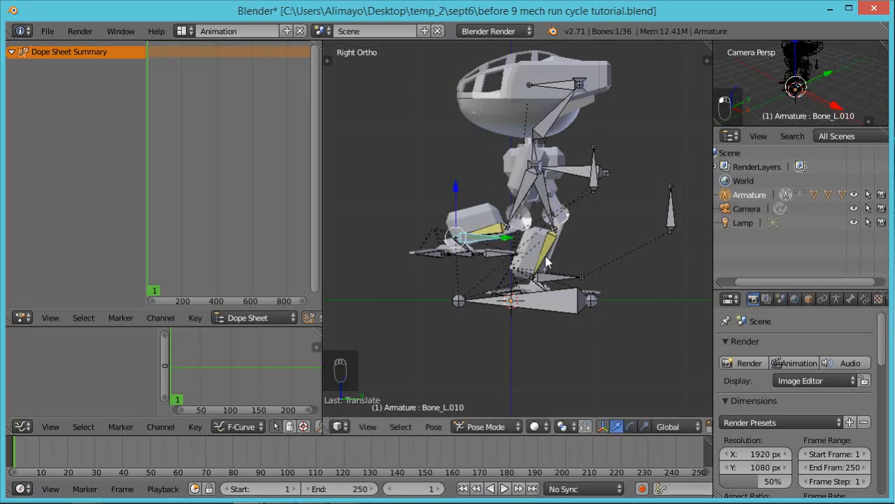
# Step: Rotate the left foot's control bone so the foot tilts steeply, and move it slightly farther forward and up
pyautogui.press('r')
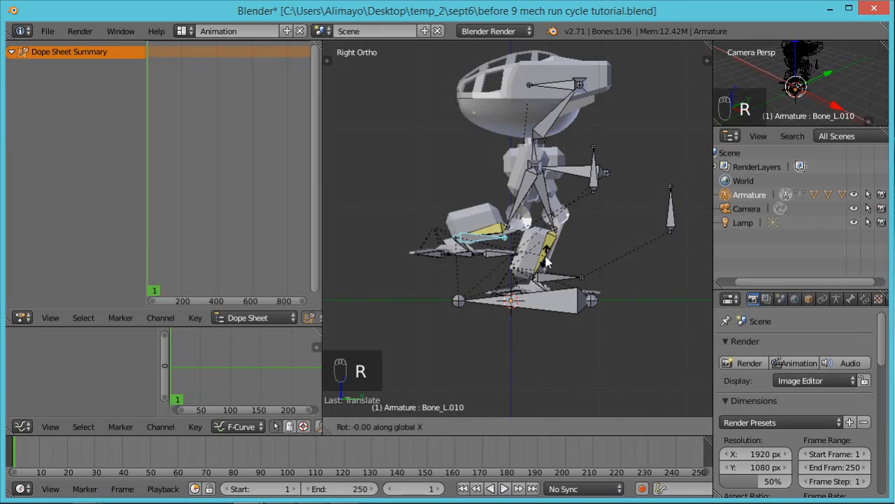
pyautogui.click(511, 311)
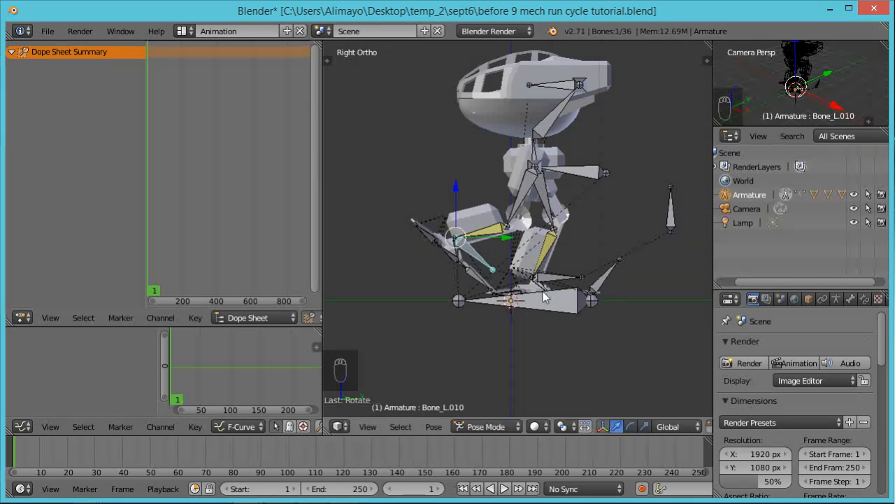
pyautogui.press('g')
pyautogui.press('y')
pyautogui.click(495, 235)
pyautogui.press('g')
pyautogui.press('z')
pyautogui.click(450, 193)
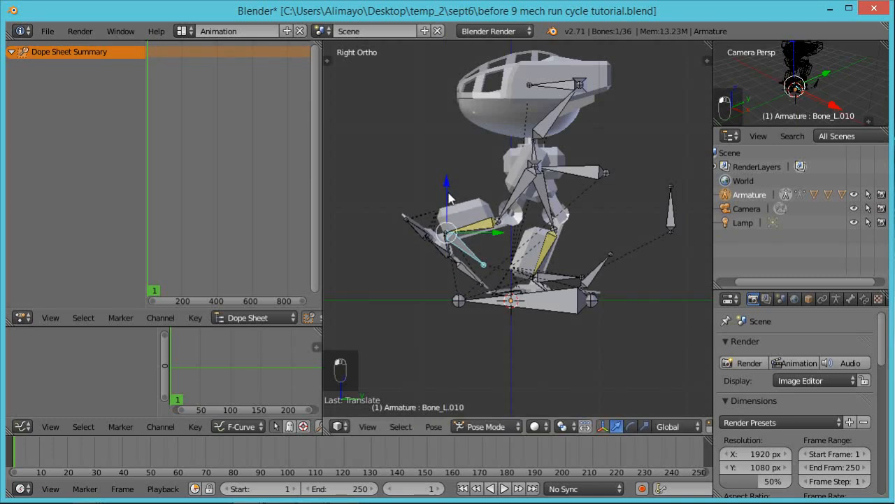
# Step: Select the right foot's control bone, Bone_R.010, then raise it along Z and move it along Y well away from the left foot
pyautogui.rightClick(554, 279)
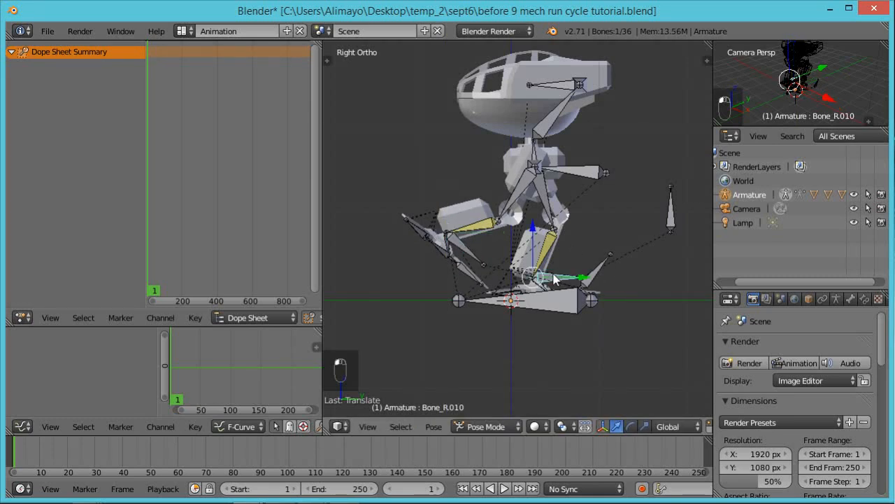
pyautogui.press('g')
pyautogui.press('y')
pyautogui.click(598, 261)
pyautogui.press('g')
pyautogui.press('z')
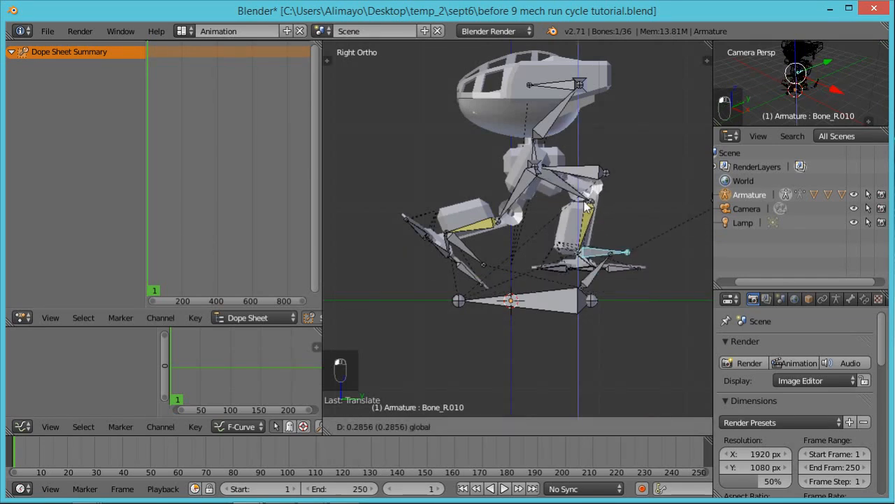
pyautogui.click(630, 259)
pyautogui.press('g')
pyautogui.press('y')
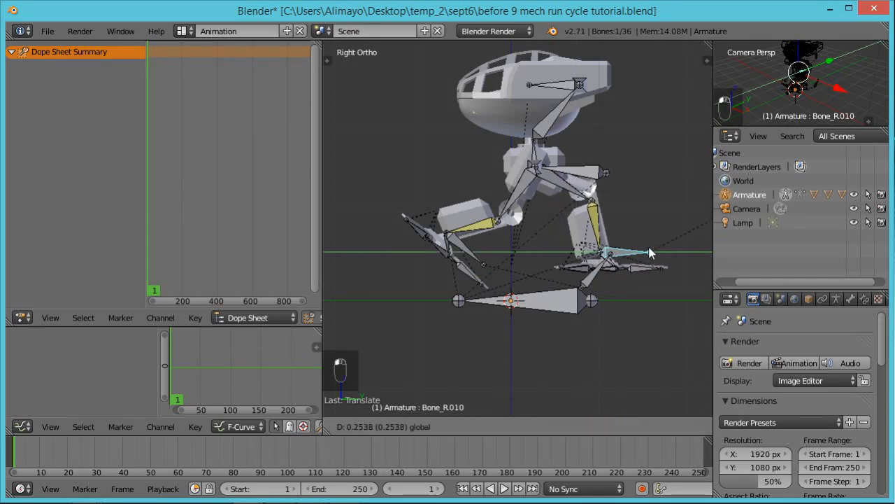
pyautogui.click(650, 256)
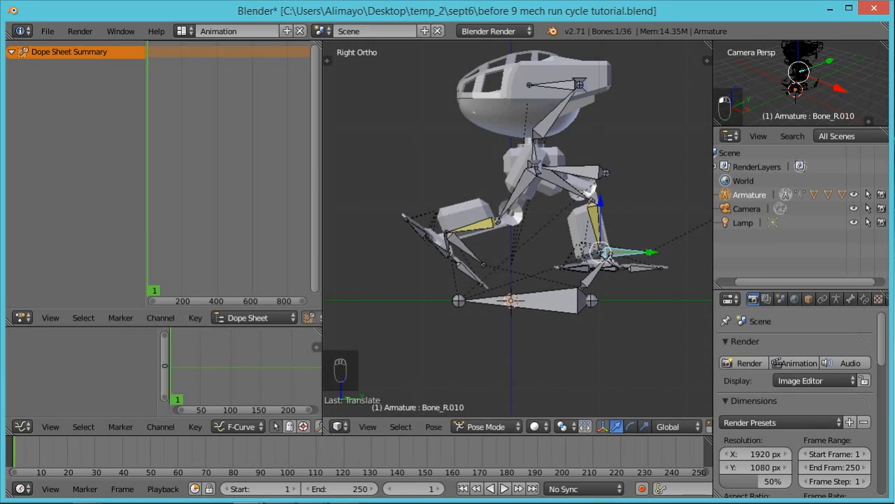
# Step: Save the file as the next numbered version, before 10 mech run cycle tutorial.blend
pyautogui.hotkey('ctrl', 'shift', 's')
pyautogui.press('KP_Add')
pyautogui.press('KP_Enter')
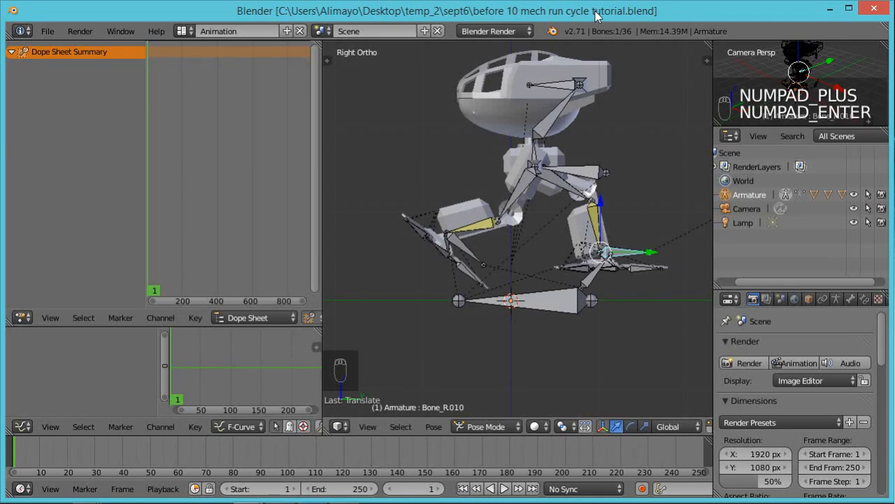
# Step: Spread the stride slightly by moving the left and right foot control bones farther apart, lifting the right one a little
pyautogui.rightClick(466, 251)
pyautogui.moveTo(500, 236); pyautogui.dragTo(490, 228)
pyautogui.rightClick(630, 258)
pyautogui.moveTo(640, 256); pyautogui.dragTo(623, 230)
pyautogui.moveTo(608, 200); pyautogui.dragTo(609, 193)
pyautogui.moveTo(663, 247); pyautogui.dragTo(666, 249)
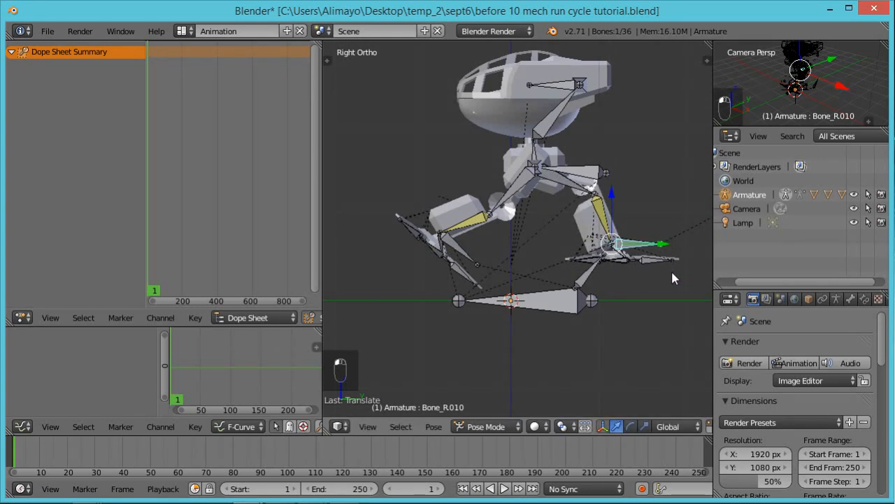
# Step: Rotate the right foot's control bone about 29° around the global X axis and shift it slightly farther outward along Y
pyautogui.press('r')
pyautogui.press('x')
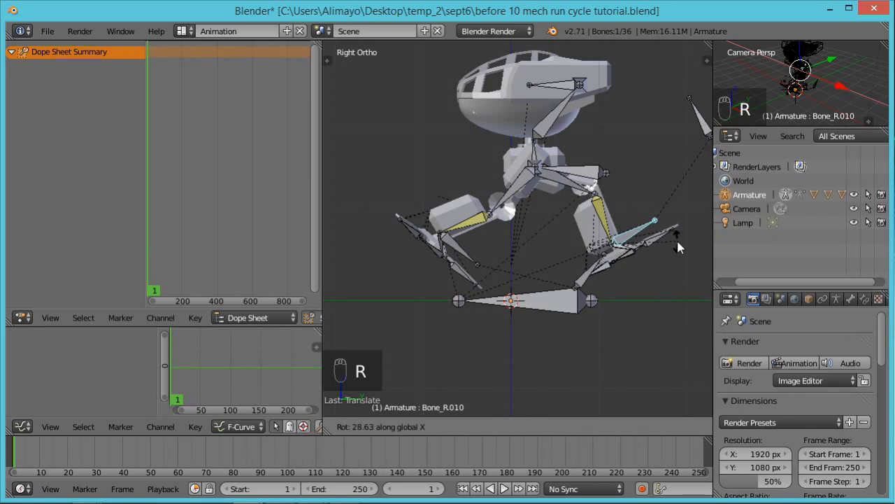
pyautogui.click(677, 242)
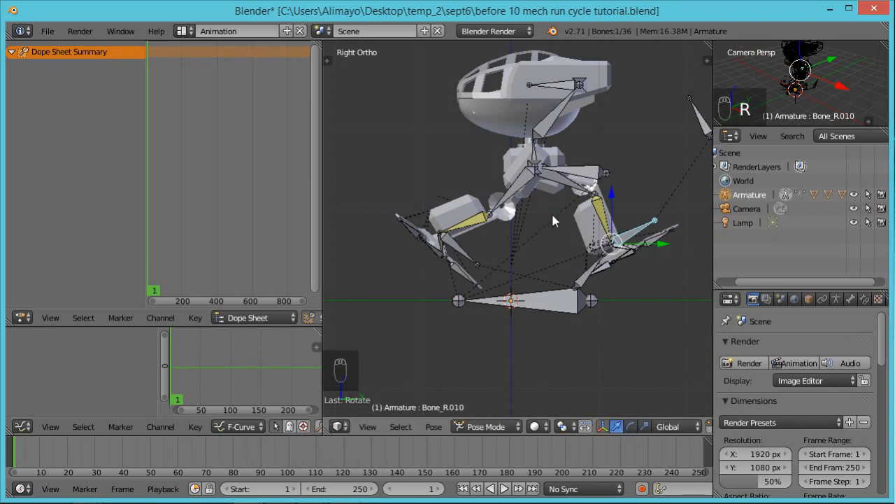
pyautogui.press('g')
pyautogui.press('y')
pyautogui.click(650, 245)
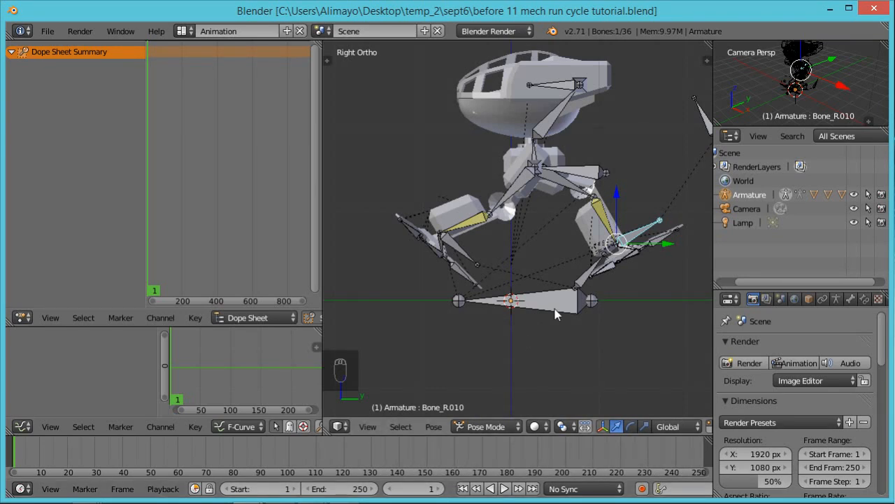
# Step: Insert a LocRot keyframe for all bones at frame 1 and save the file as before 12 mech run cycle tutorial.blend
pyautogui.press('a')
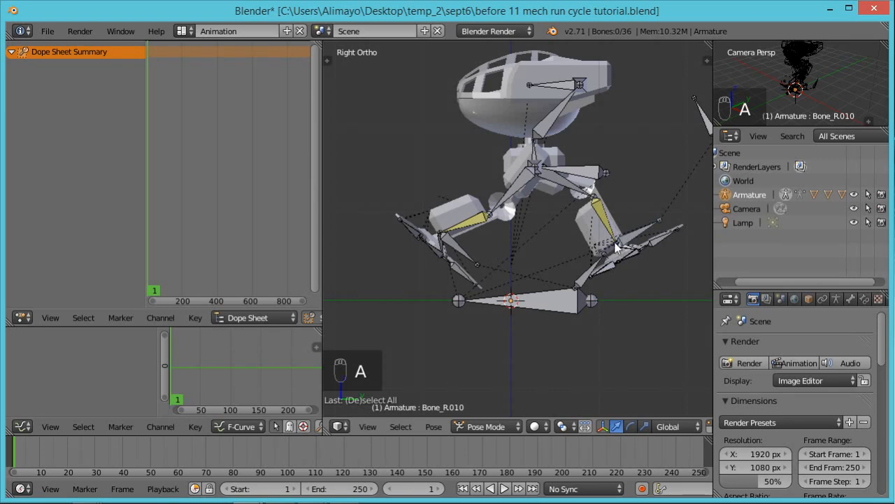
pyautogui.press('a')
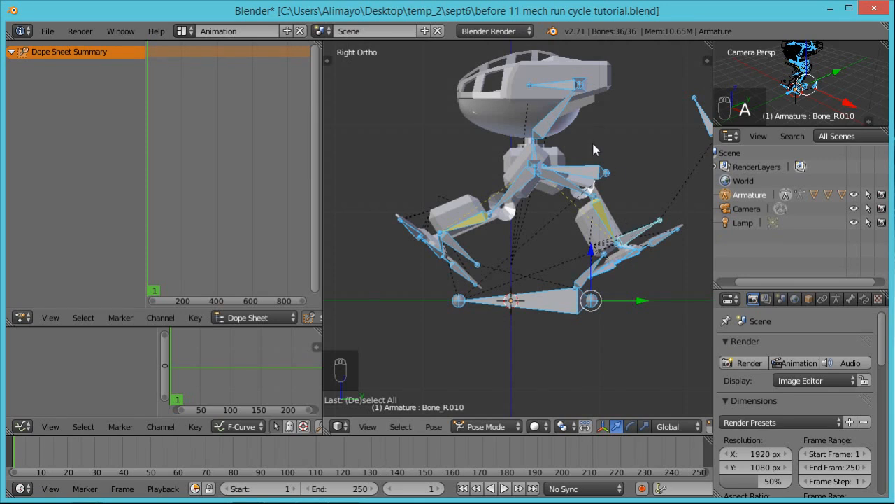
pyautogui.press('i')
pyautogui.press('i')
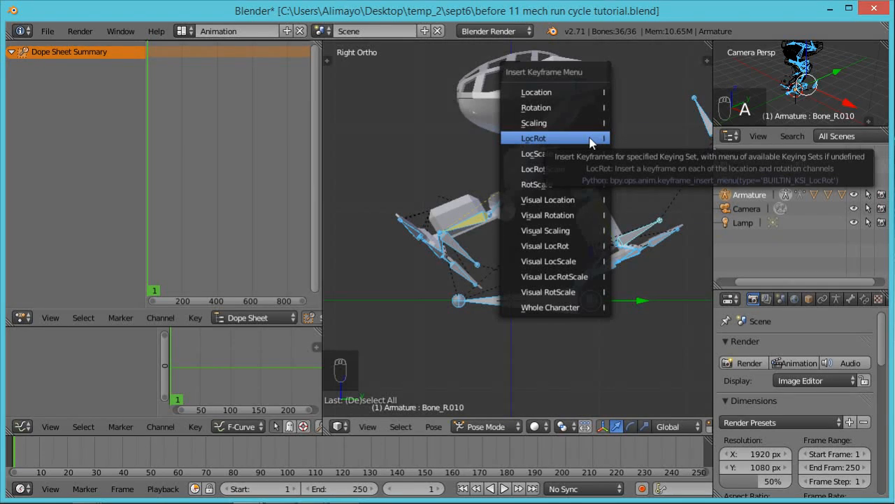
pyautogui.click(590, 140)
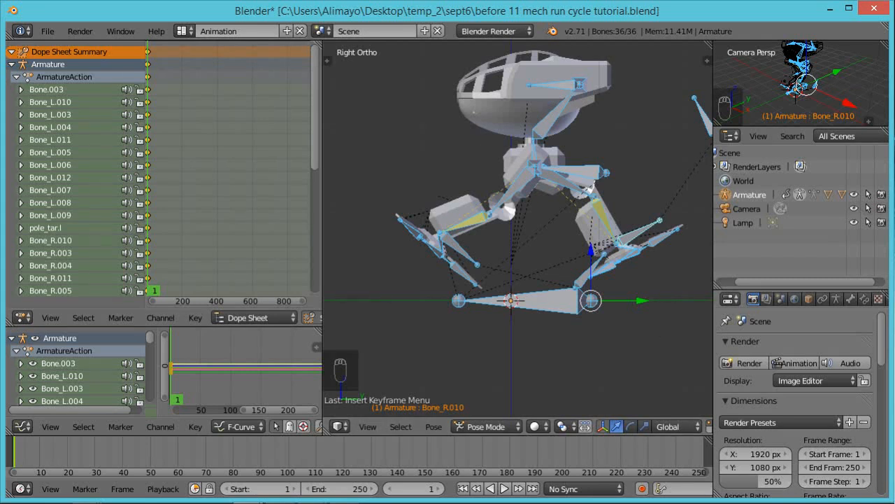
pyautogui.press('KP_Add')
pyautogui.press('KP_Enter')
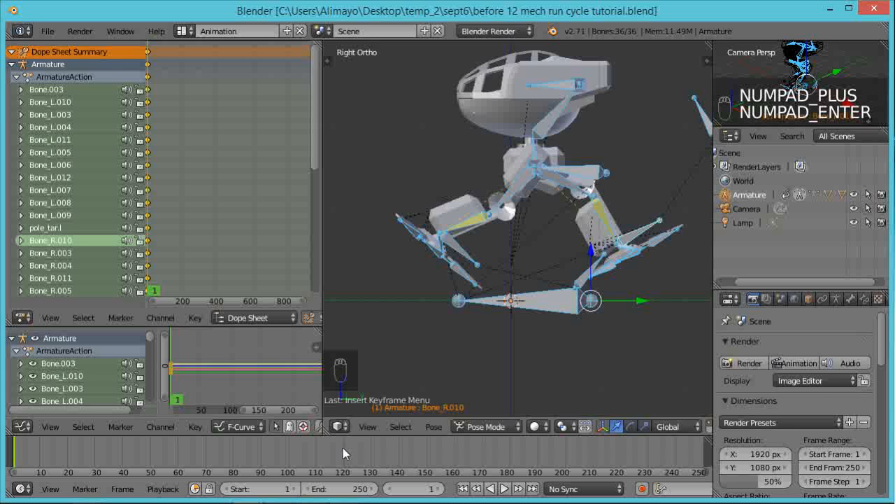
# Step: Go to frame 10, copy the pose of all bones, and paste it flipped so the legs swap positions
pyautogui.hotkey('shift', 'Up')
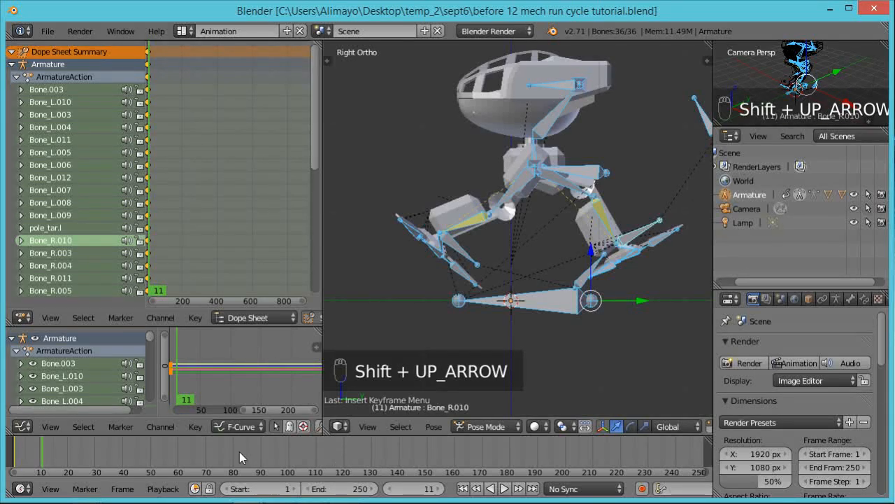
pyautogui.click(390, 488)
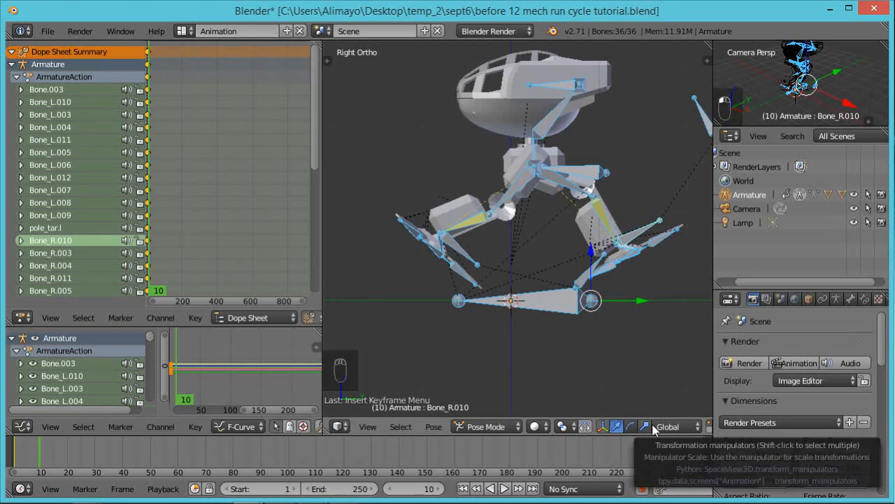
pyautogui.moveTo(654, 429); pyautogui.dragTo(392, 406, button='middle')
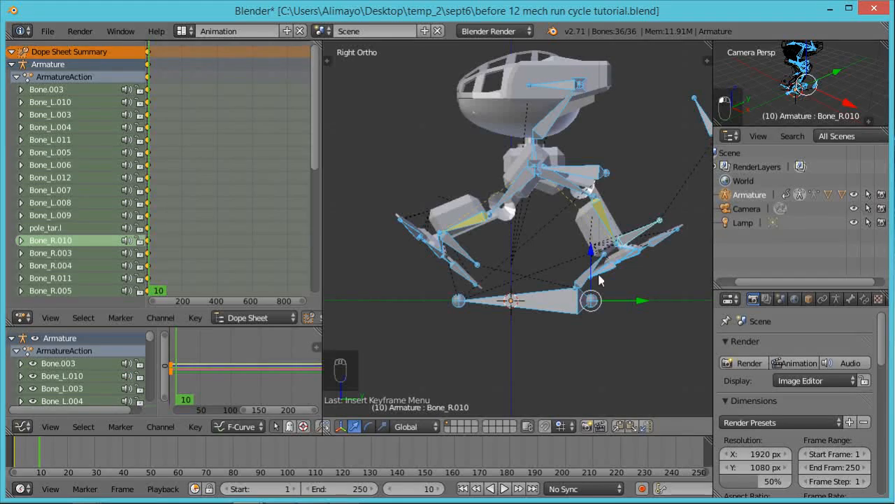
pyautogui.click(618, 427)
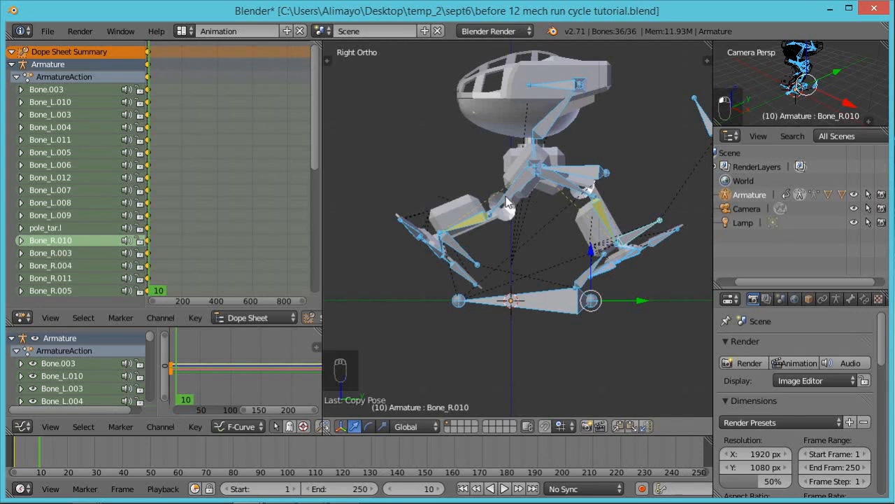
pyautogui.click(648, 426)
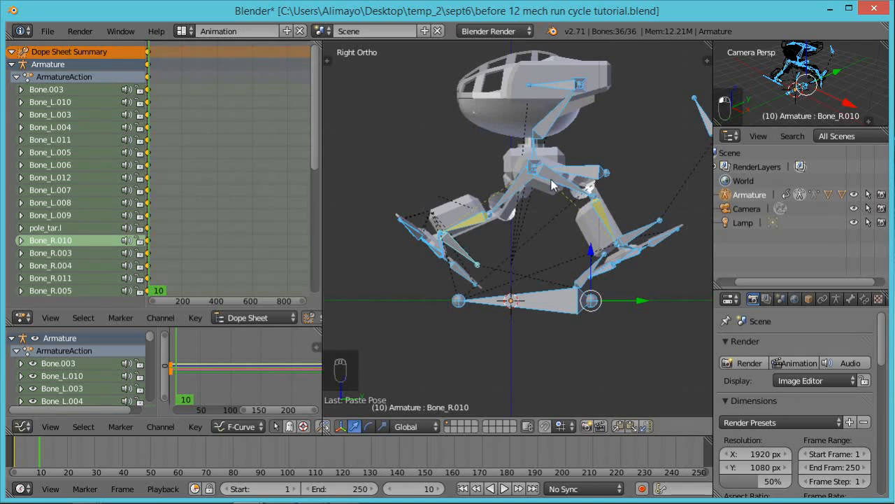
# Step: Save the file as before 13 mech run cycle tutorial.blend and insert a LocRot keyframe for all bones at frame 10
pyautogui.press('KP_Add')
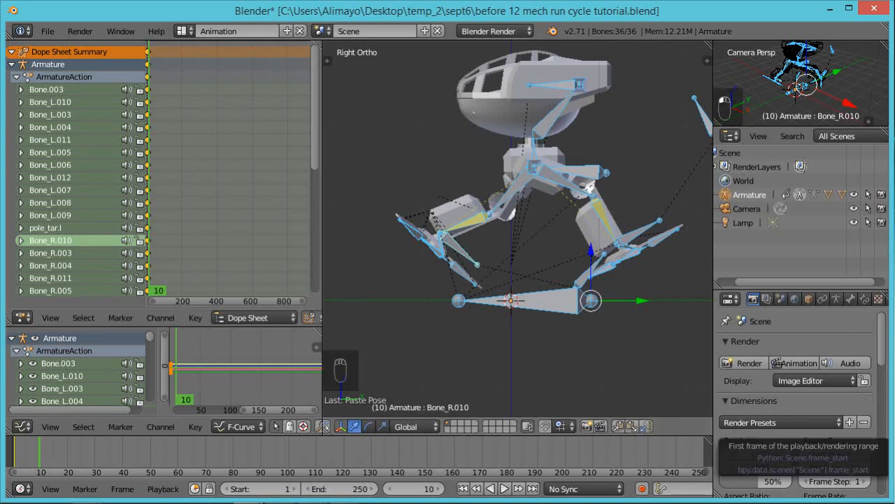
pyautogui.press('KP_Enter')
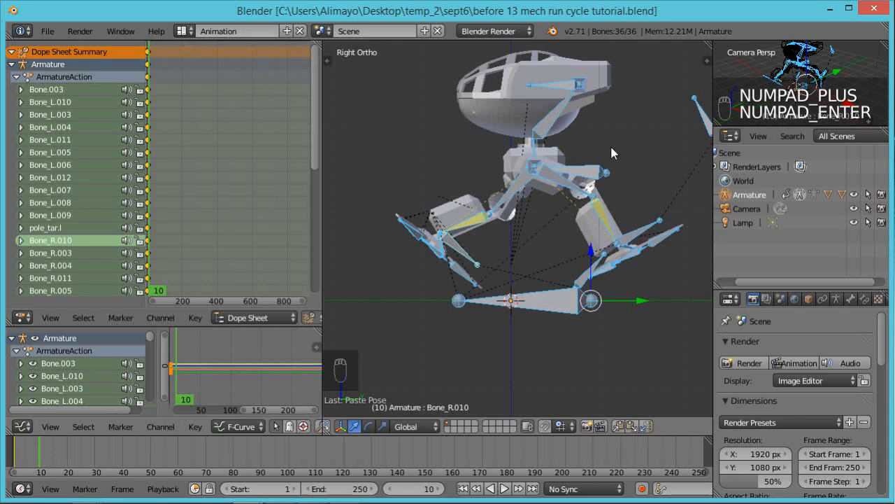
pyautogui.press('i')
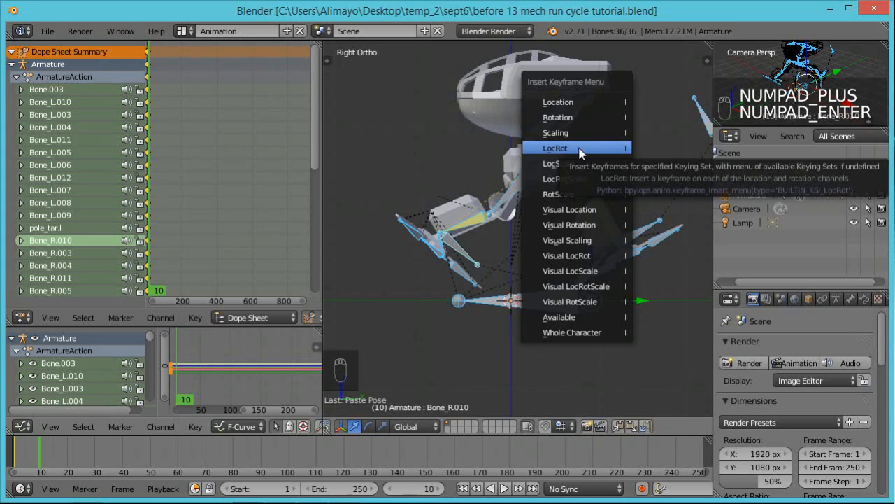
pyautogui.click(577, 149)
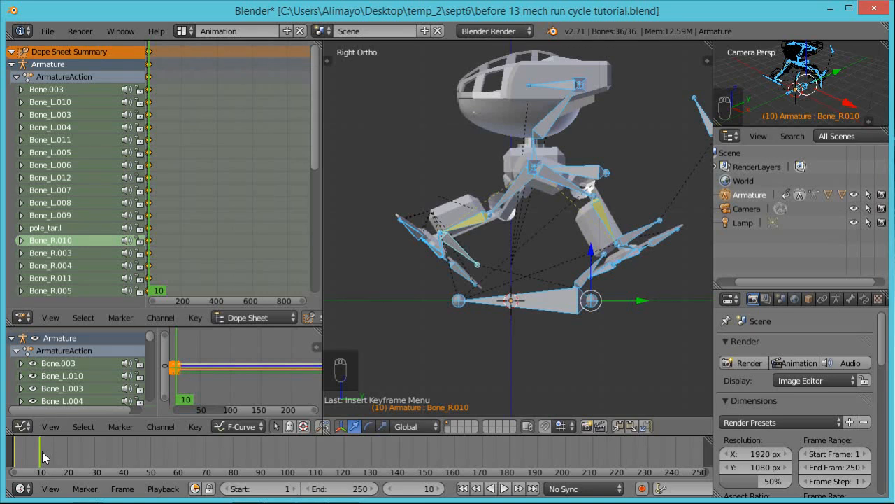
# Step: Duplicate all of the first frame's keyframes to frame 20 in the Dope Sheet, and save as before 15 mech run cycle tutorial.blend
pyautogui.scroll(1, 188, 143)
pyautogui.scroll(1, 188, 144)
pyautogui.scroll(1, 166, 169)
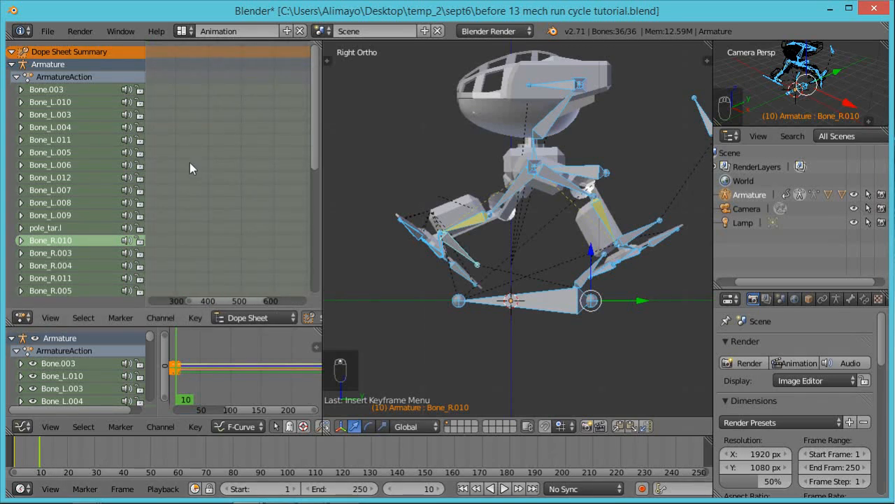
pyautogui.moveTo(185, 161); pyautogui.dragTo(315, 165, button='middle')
pyautogui.scroll(5, 228, 182)
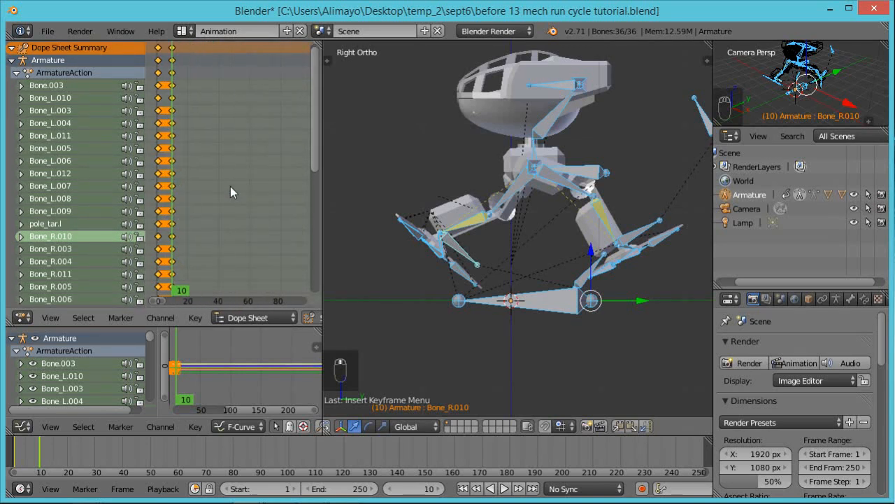
pyautogui.moveTo(222, 193); pyautogui.dragTo(272, 204, button='middle')
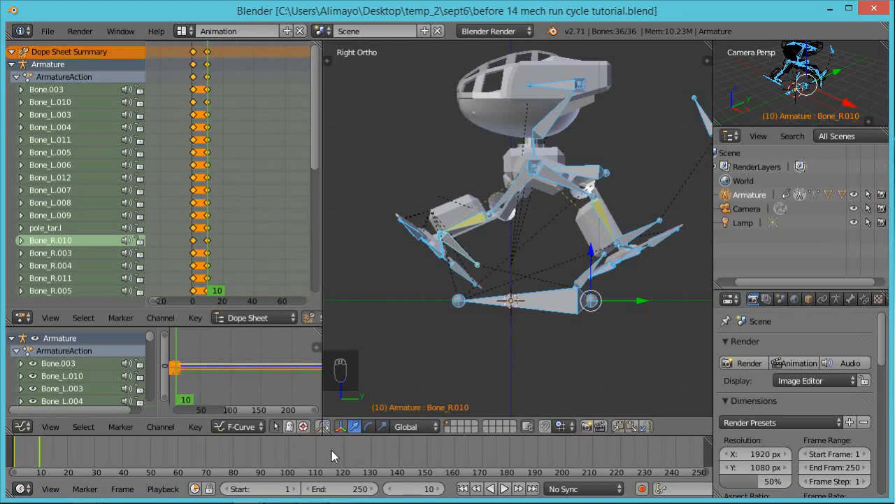
pyautogui.hotkey('shift', 'Up')
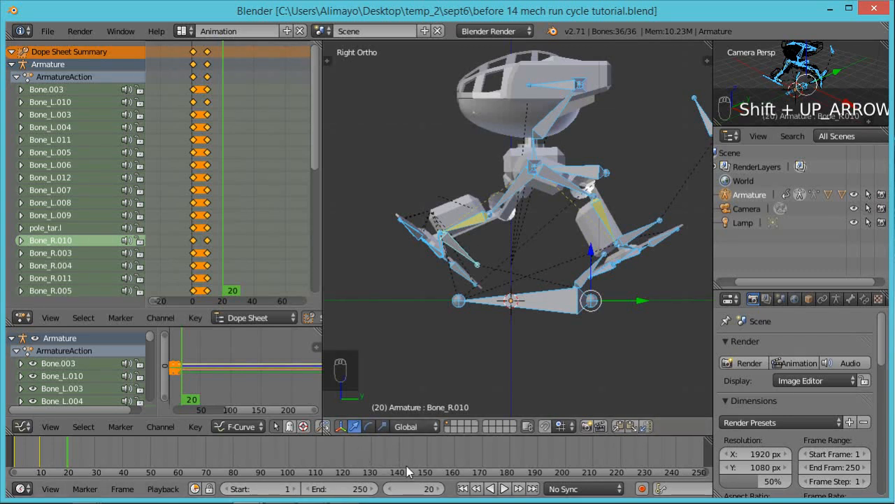
pyautogui.click(194, 52)
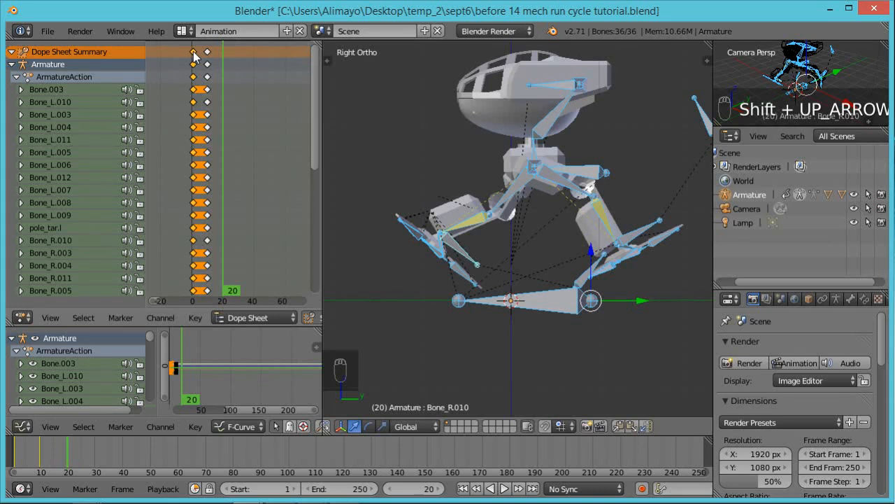
pyautogui.hotkey('shift', 'd')
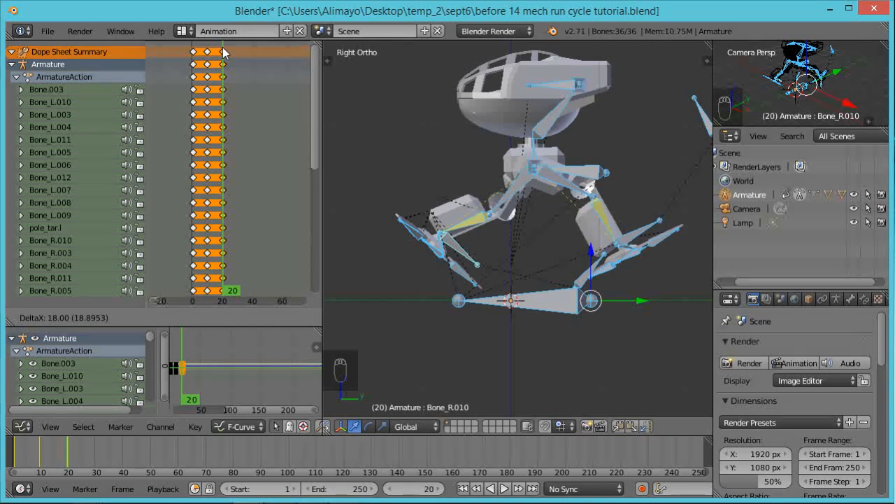
pyautogui.click(224, 51)
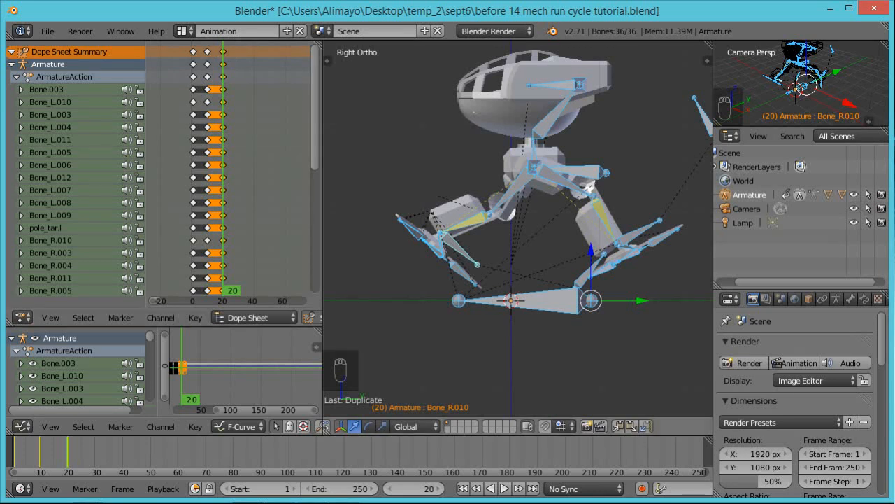
pyautogui.press('KP_Add')
pyautogui.press('KP_Enter')
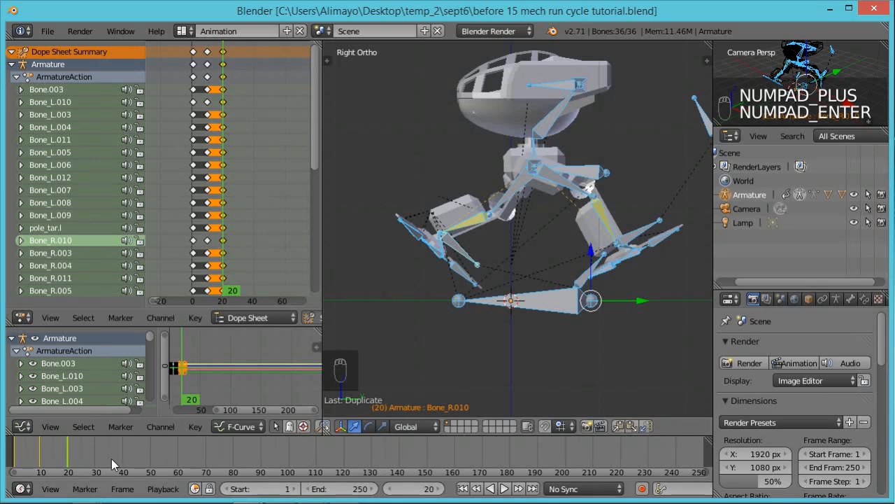
# Step: Set the current frame to 3 and save the file as before 16 mech run cycle tutorial.blend
pyautogui.moveTo(67, 454); pyautogui.dragTo(21, 459)
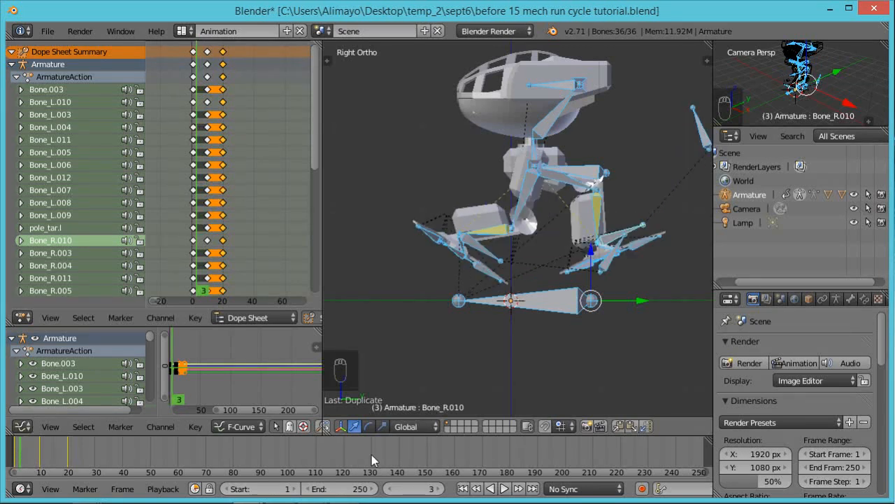
pyautogui.click(426, 491)
pyautogui.click(426, 466)
pyautogui.hotkey('ctrl', 'shift', 's')
pyautogui.press('KP_Add')
pyautogui.press('KP_Enter')
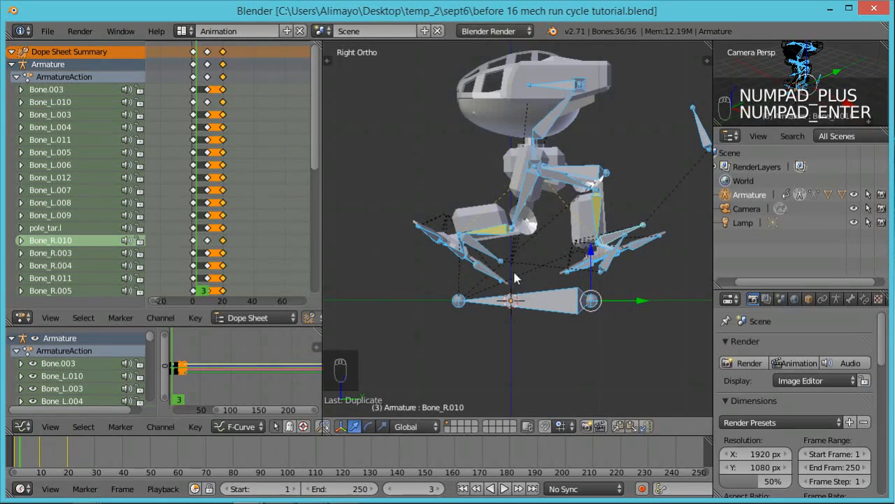
# Step: Select the left foot's control bone, Bone_L.010, and move it down toward the ground and inward under the body at frame 3
pyautogui.rightClick(479, 255)
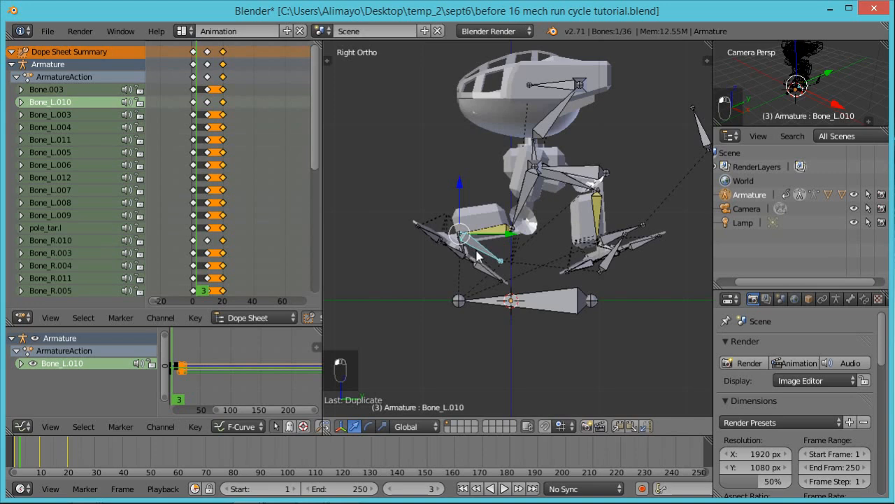
pyautogui.press('g')
pyautogui.click(526, 283)
pyautogui.moveTo(508, 259); pyautogui.dragTo(529, 248)
pyautogui.moveTo(479, 208); pyautogui.dragTo(481, 227)
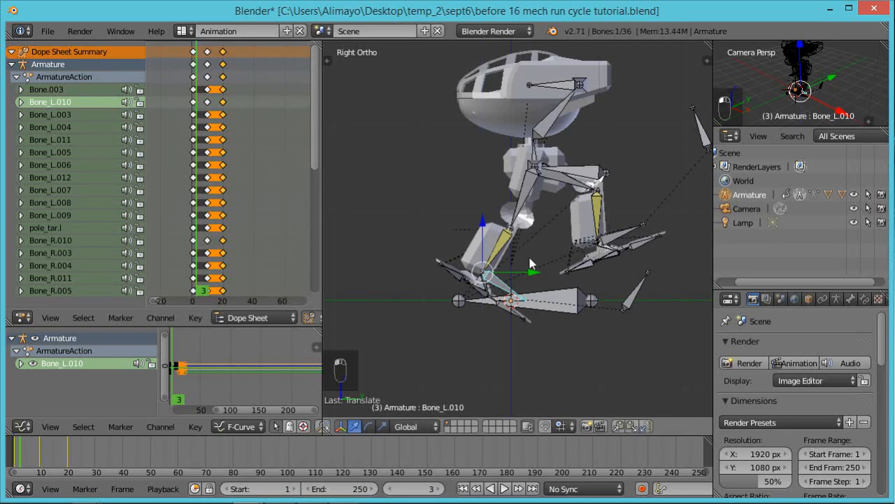
# Step: Rotate the left foot's control bone, Bone_L.010, nearly level and move it backward and down so the foot rests flat beneath the body
pyautogui.press('r')
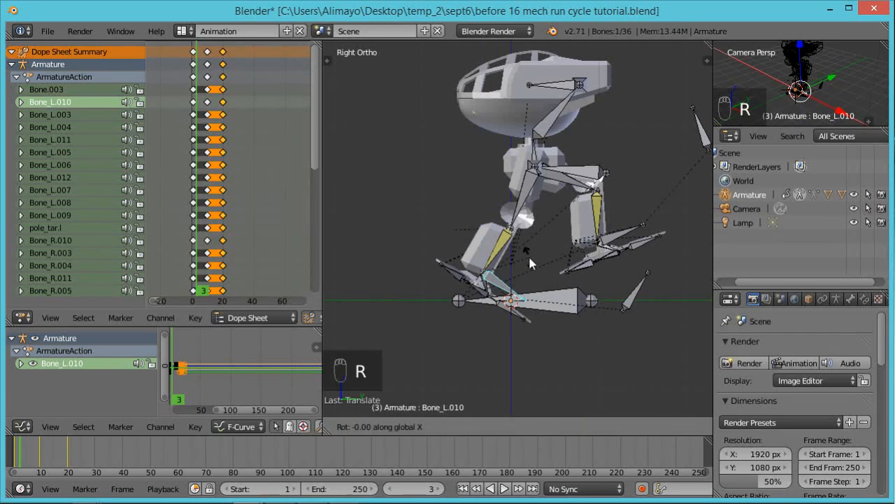
pyautogui.click(523, 227)
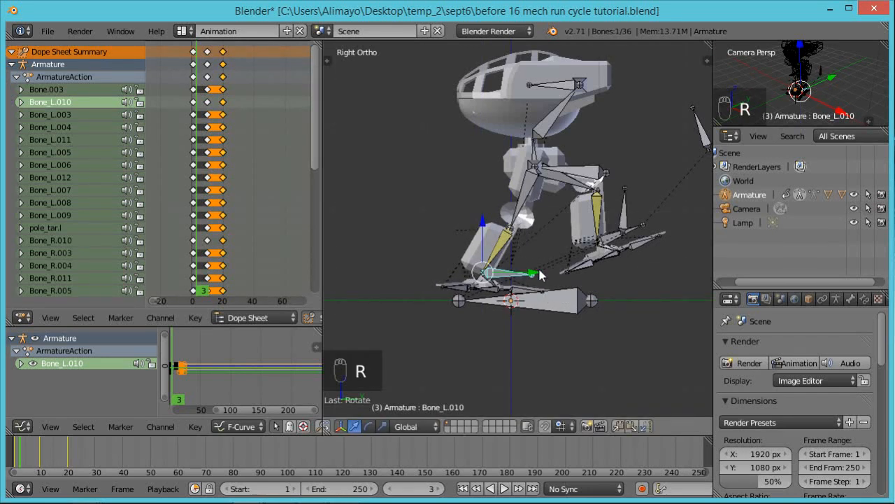
pyautogui.moveTo(536, 272); pyautogui.dragTo(553, 274)
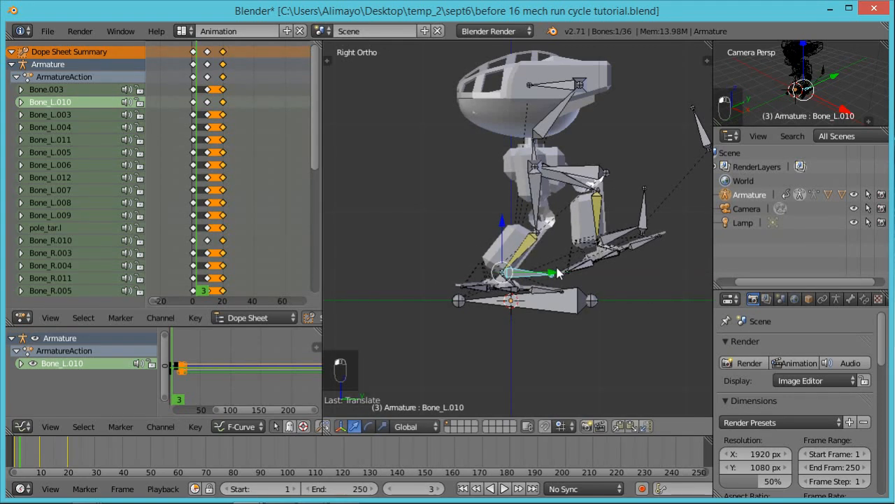
pyautogui.moveTo(505, 229); pyautogui.dragTo(501, 232)
pyautogui.moveTo(551, 275); pyautogui.dragTo(559, 276)
pyautogui.click(509, 228)
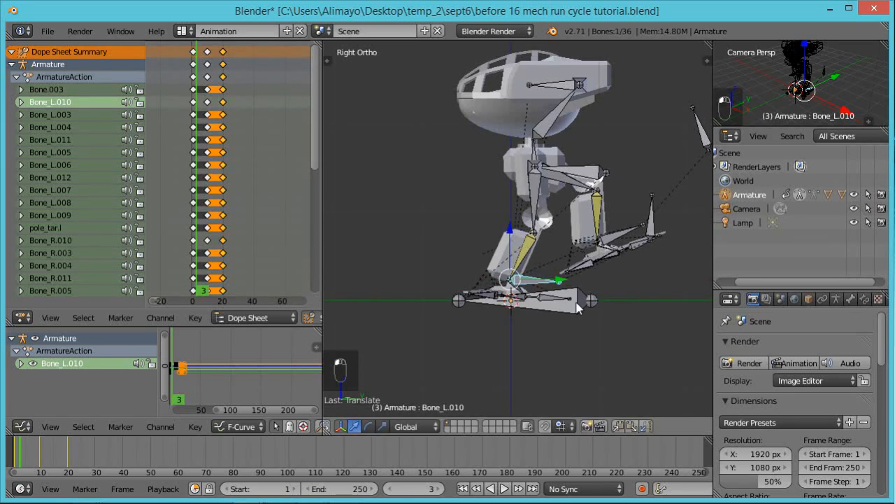
pyautogui.moveTo(564, 282); pyautogui.dragTo(565, 283)
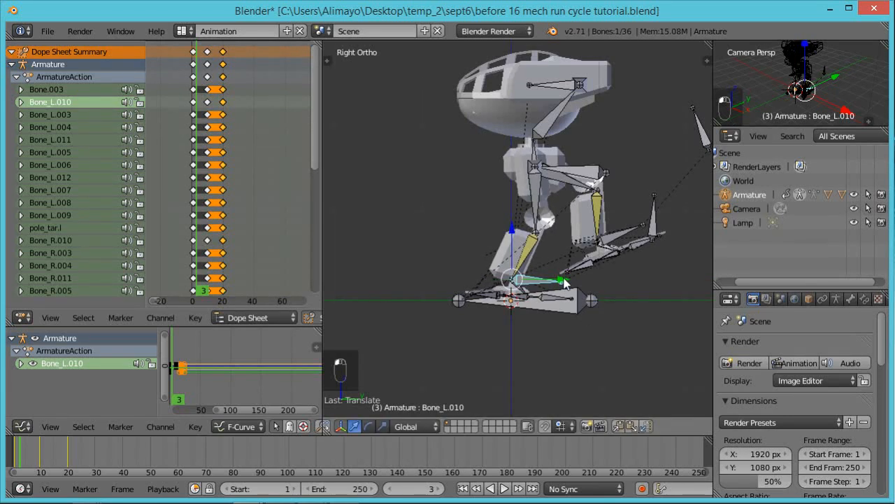
pyautogui.press('r')
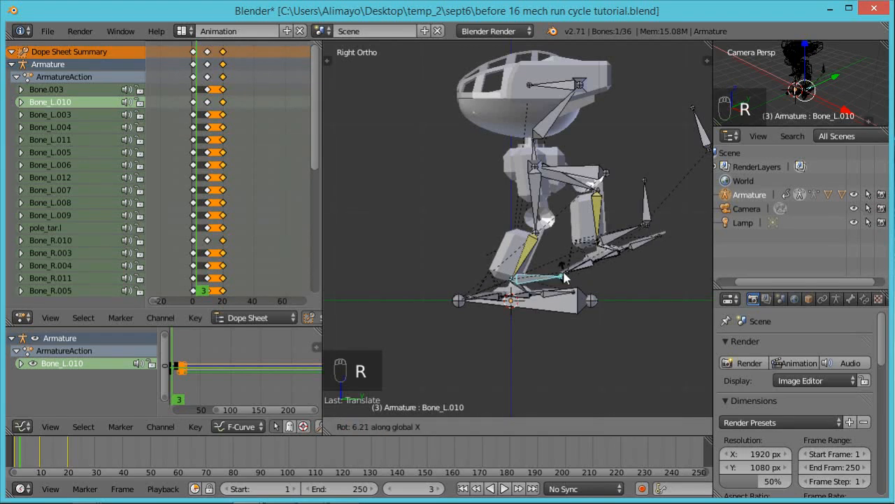
pyautogui.click(565, 279)
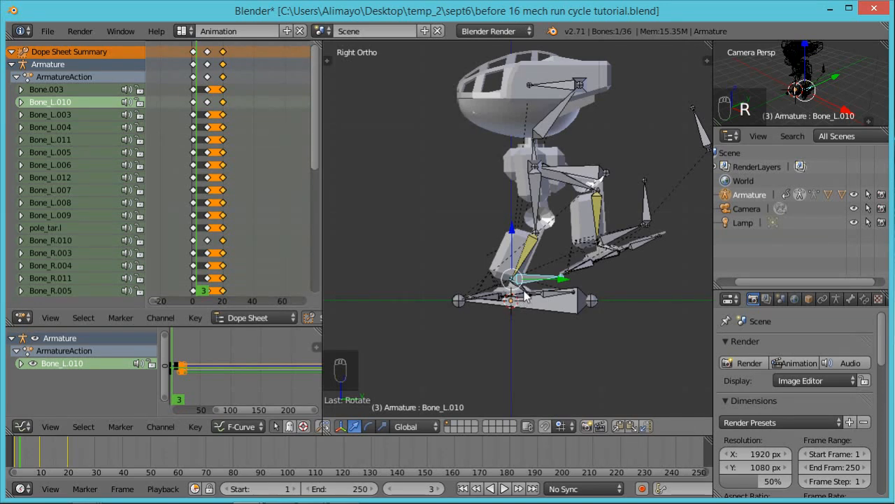
# Step: Move the right foot's control bone, Bone_R.010, backward and upward at frame 3, and rotate it until the foot points almost straight down
pyautogui.rightClick(622, 241)
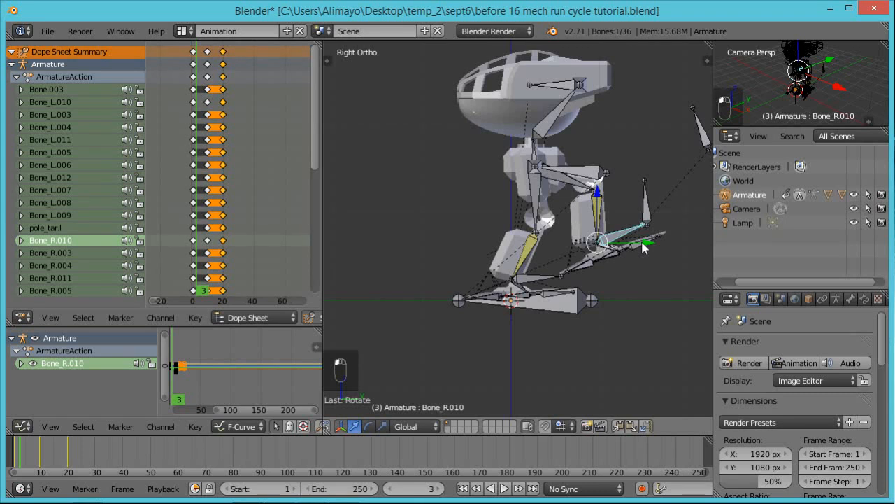
pyautogui.press('g')
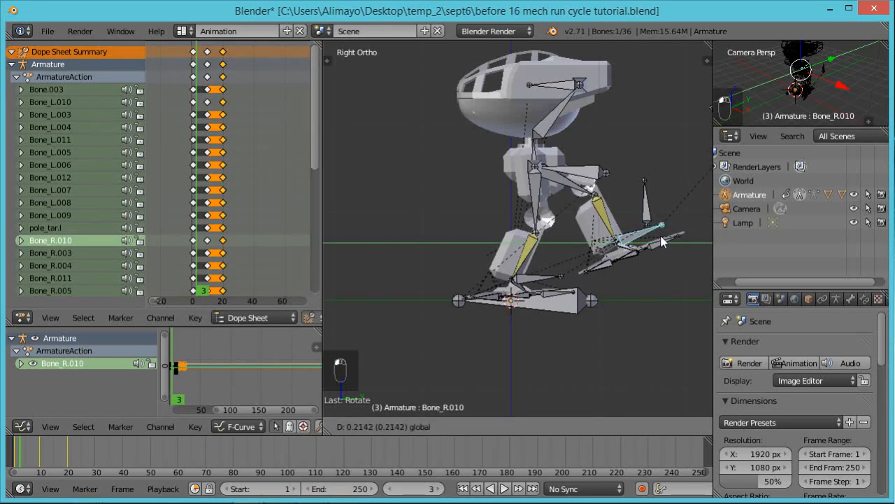
pyautogui.click(663, 241)
pyautogui.press('g')
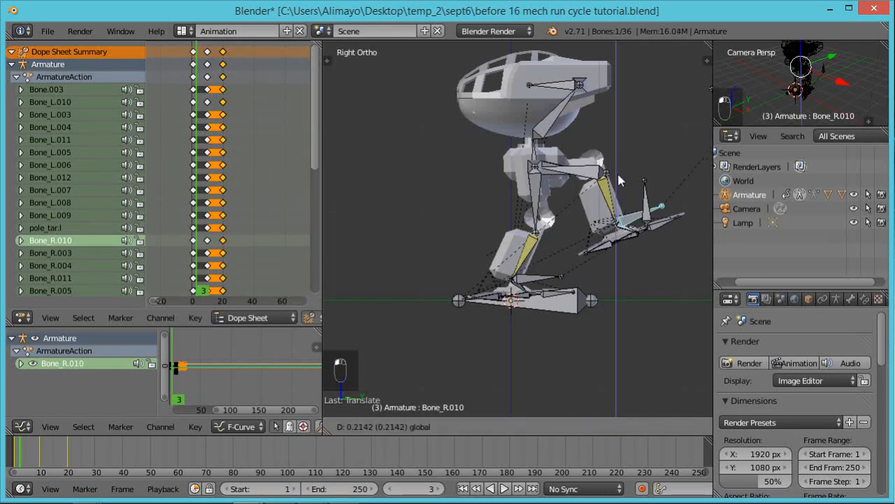
pyautogui.click(617, 171)
pyautogui.press('g')
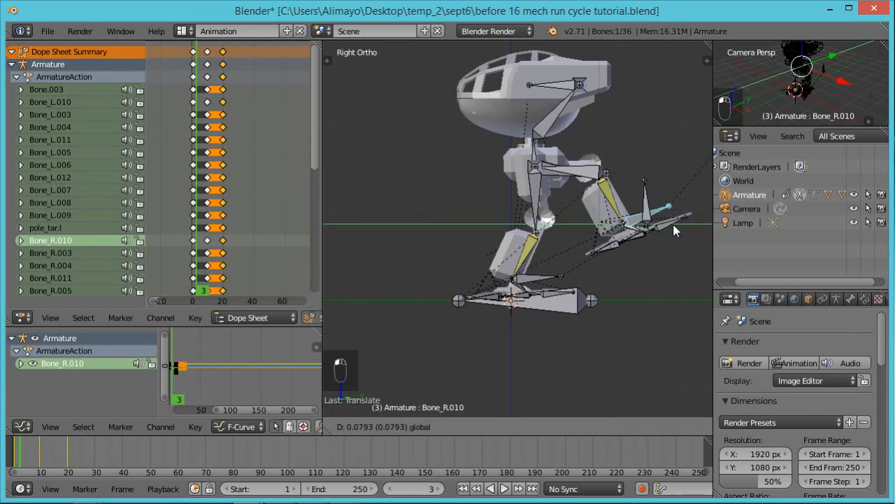
pyautogui.press('z')
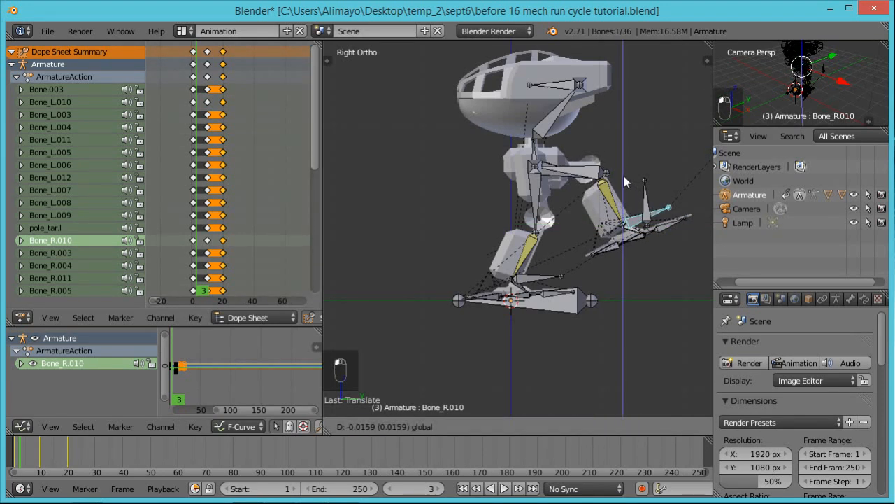
pyautogui.click(626, 182)
pyautogui.press('r')
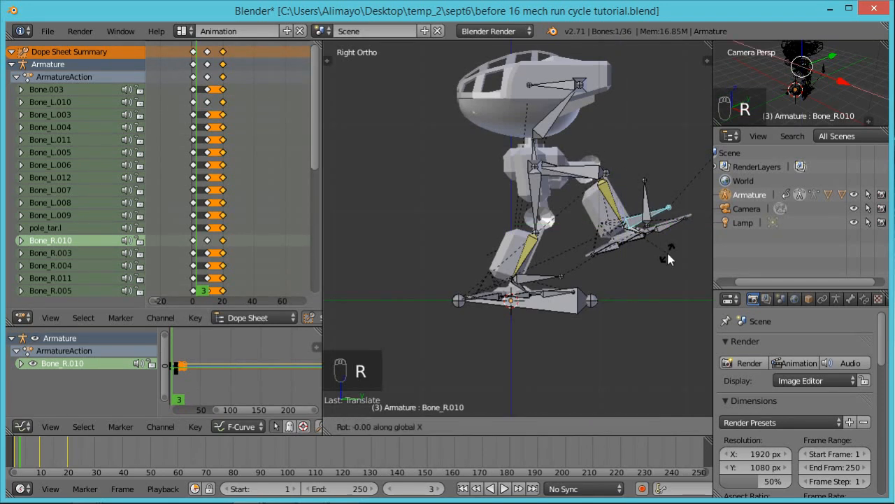
pyautogui.click(670, 209)
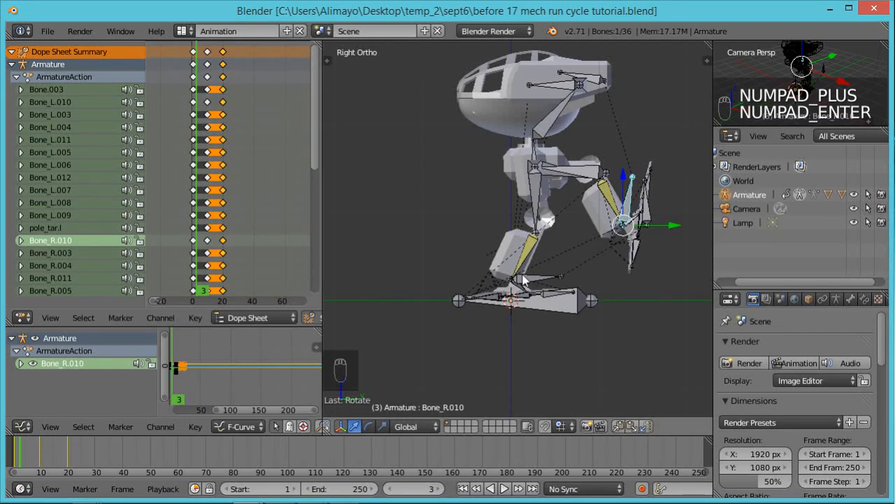
# Step: Nudge the left foot's control bone slightly down, and insert a LocRot keyframe for all bones at frame 3
pyautogui.rightClick(514, 230)
pyautogui.moveTo(514, 229); pyautogui.dragTo(517, 236)
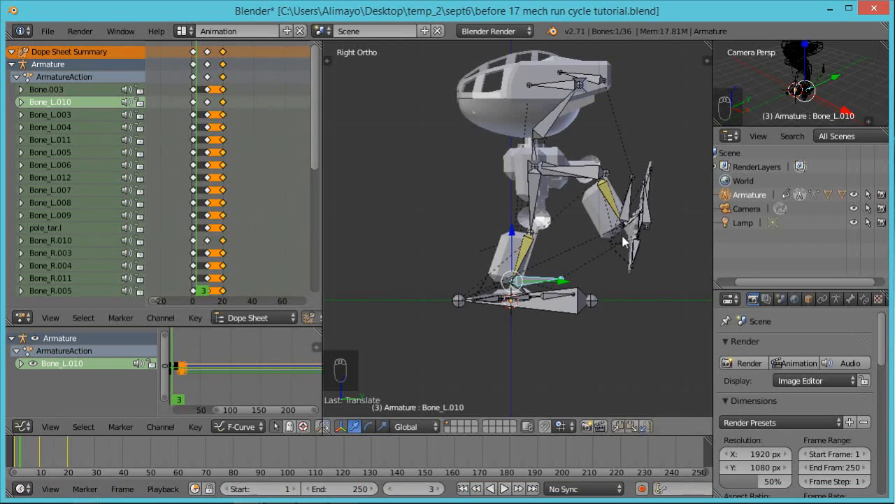
pyautogui.press('a')
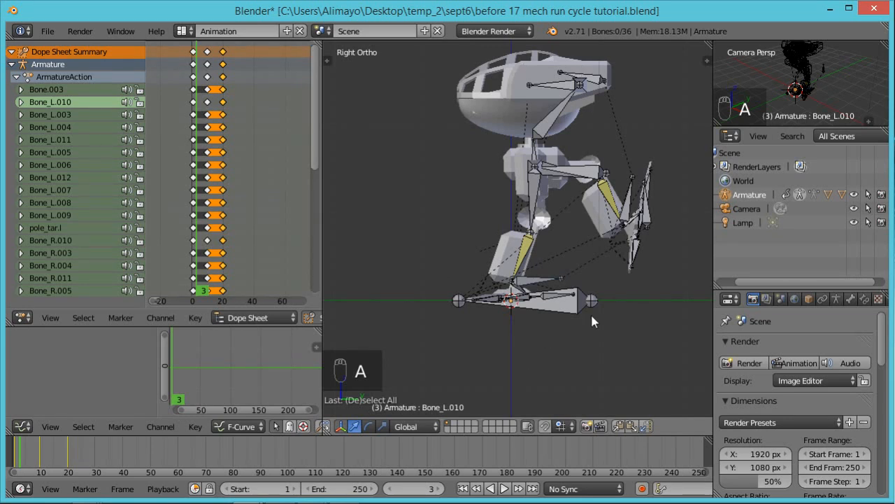
pyautogui.press('a')
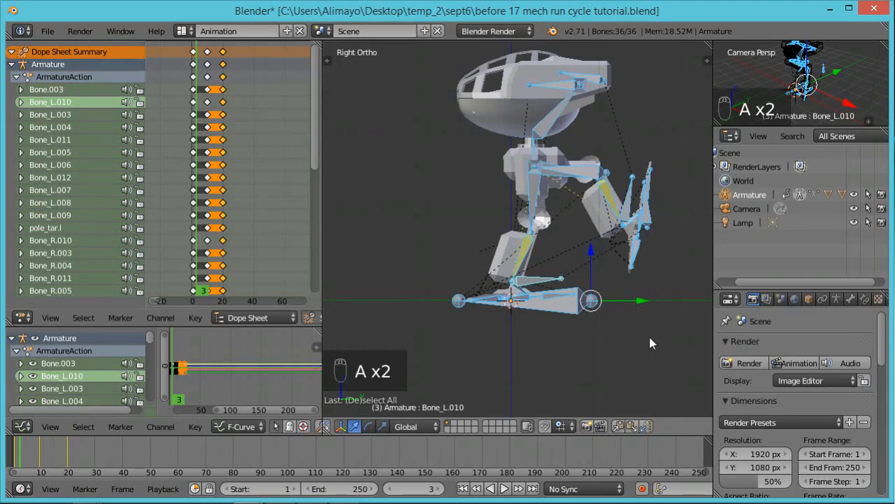
pyautogui.press('i')
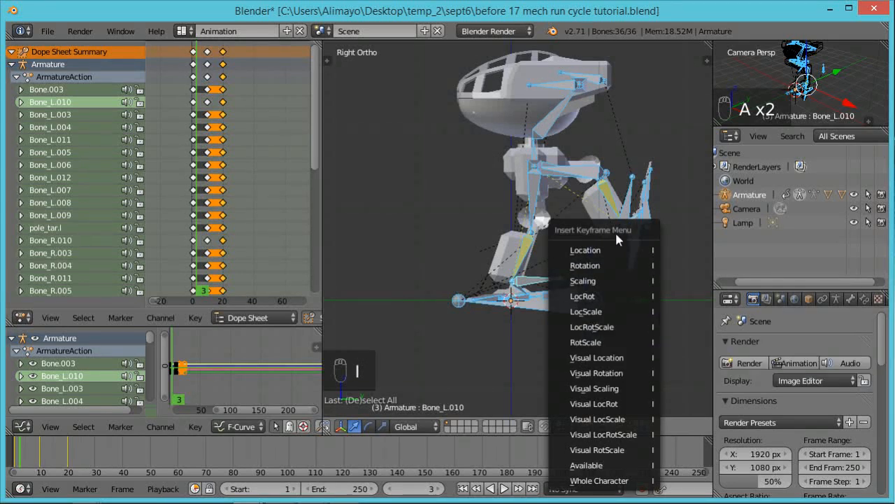
pyautogui.click(595, 297)
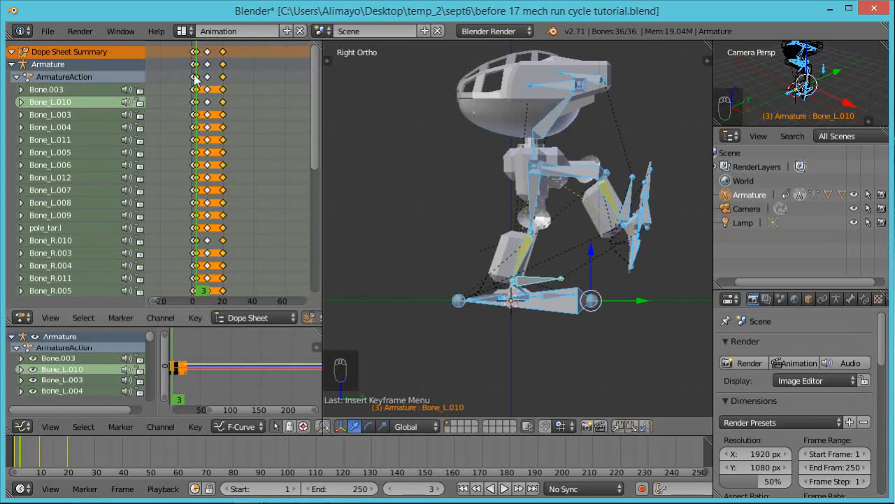
# Step: Copy the full frame 3 pose, paste it mirrored at frame 13, and insert a LocRot keyframe for all bones there
pyautogui.scroll(2, 207, 126)
pyautogui.scroll(3, 207, 126)
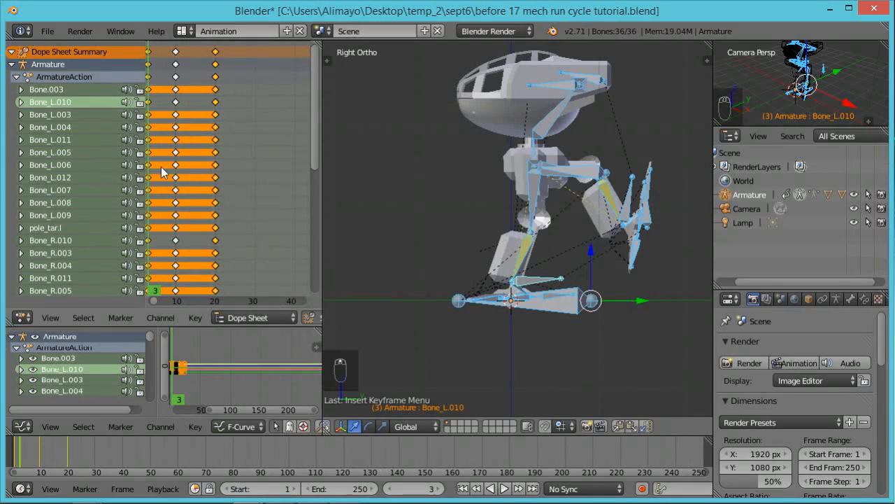
pyautogui.moveTo(196, 167); pyautogui.dragTo(231, 184, button='middle')
pyautogui.scroll(2, 264, 179)
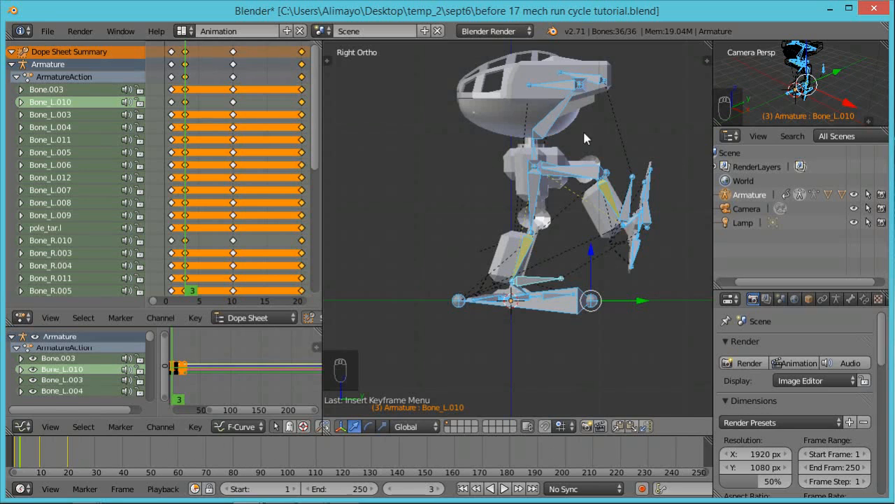
pyautogui.click(618, 429)
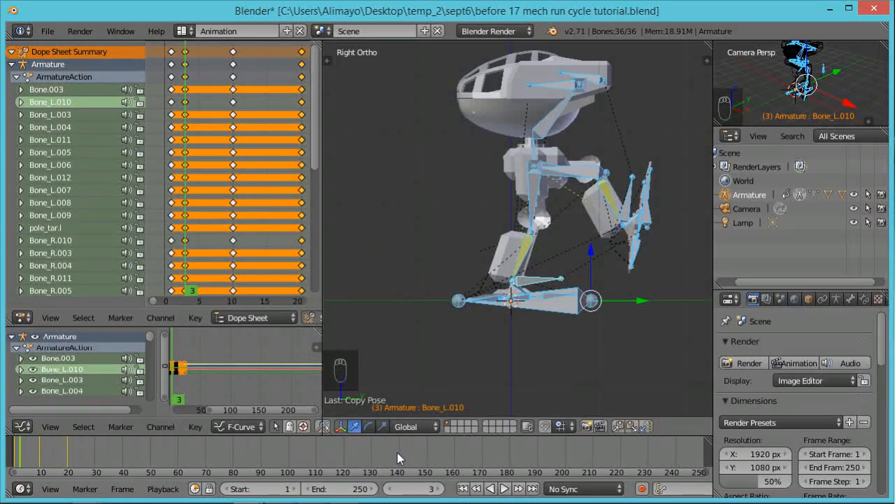
pyautogui.hotkey('shift', 'Up')
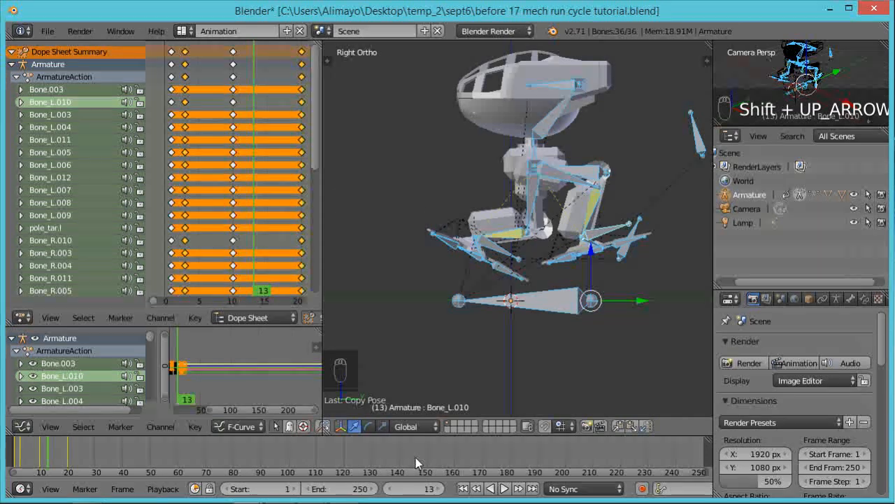
pyautogui.click(646, 426)
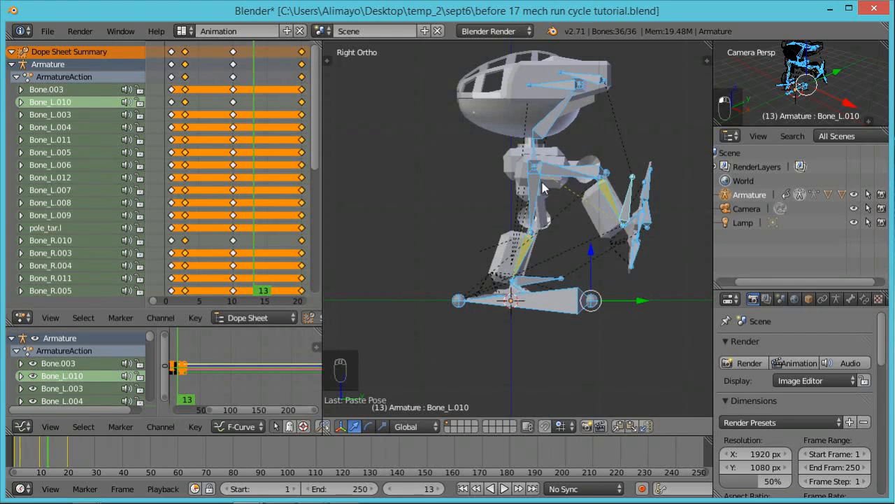
pyautogui.press('i')
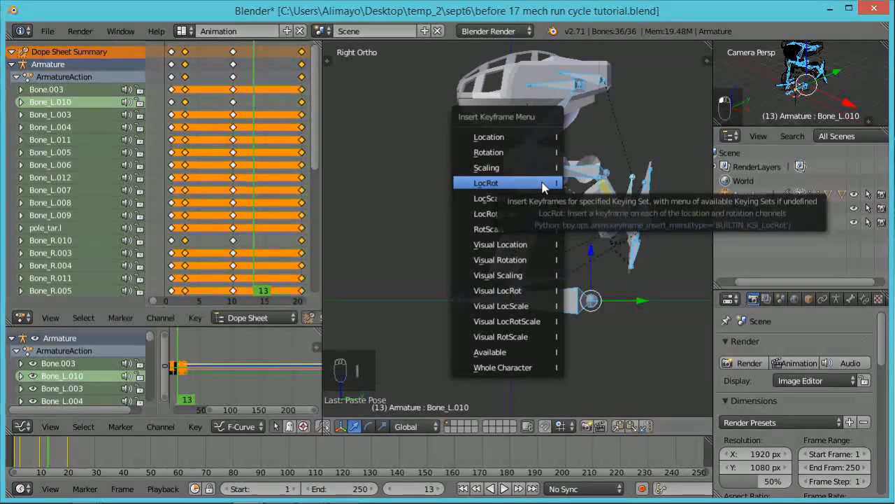
pyautogui.click(545, 184)
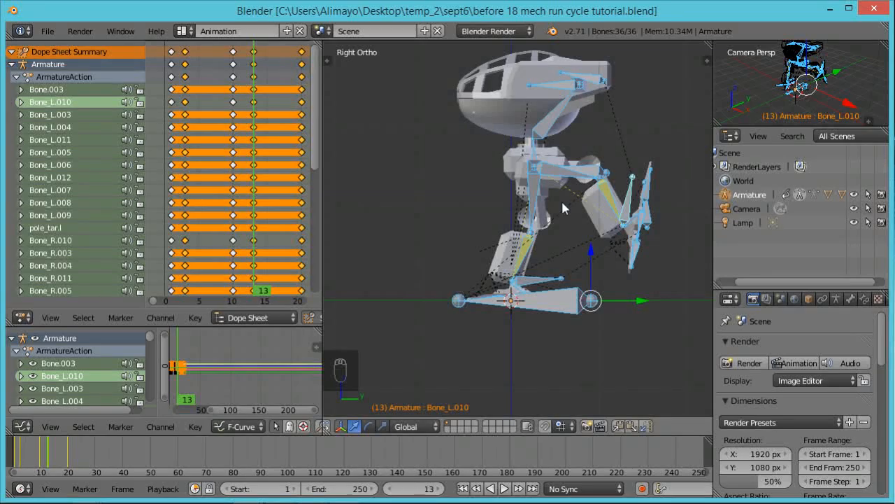
# Step: Set the current frame to 5 and move the right foot's control bone, Bone_R.010, forward so the raised foot passes beside the left leg
pyautogui.click(429, 490)
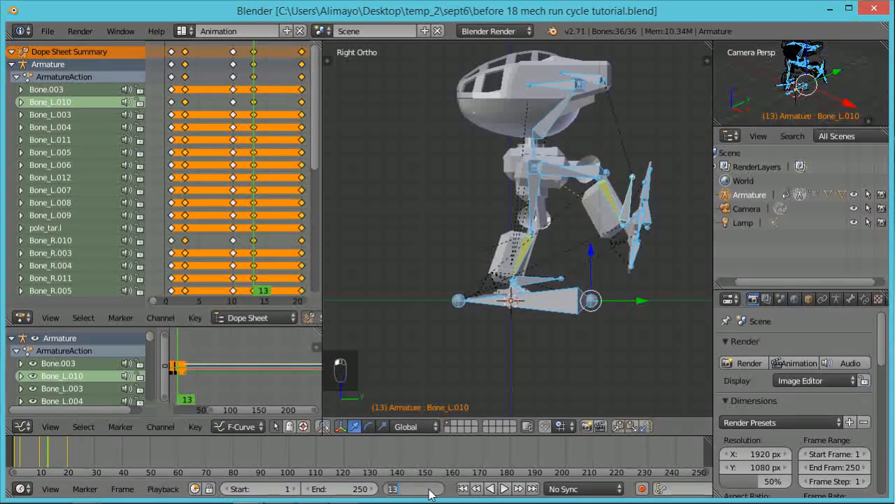
pyautogui.write('5')
pyautogui.press('Return')
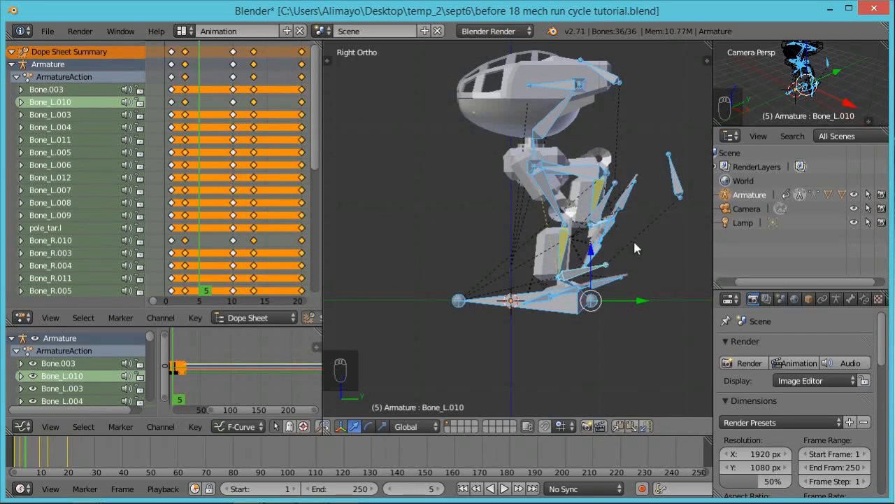
pyautogui.rightClick(603, 210)
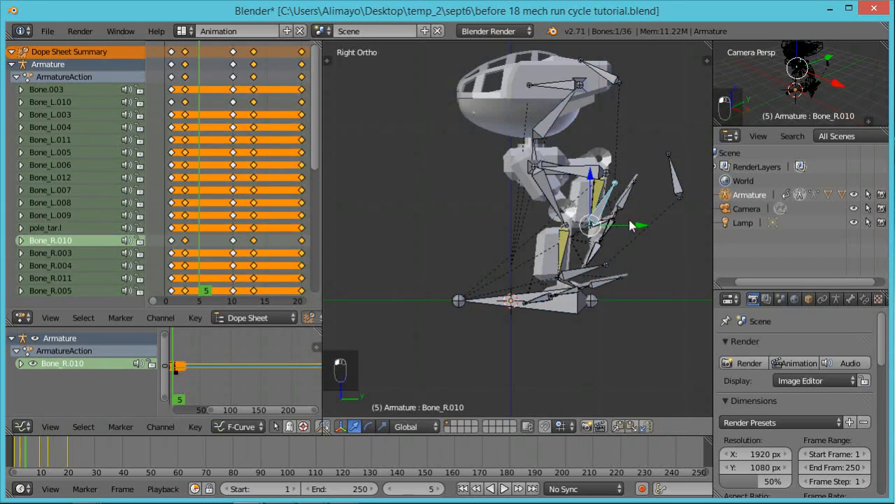
pyautogui.moveTo(630, 221); pyautogui.dragTo(476, 173)
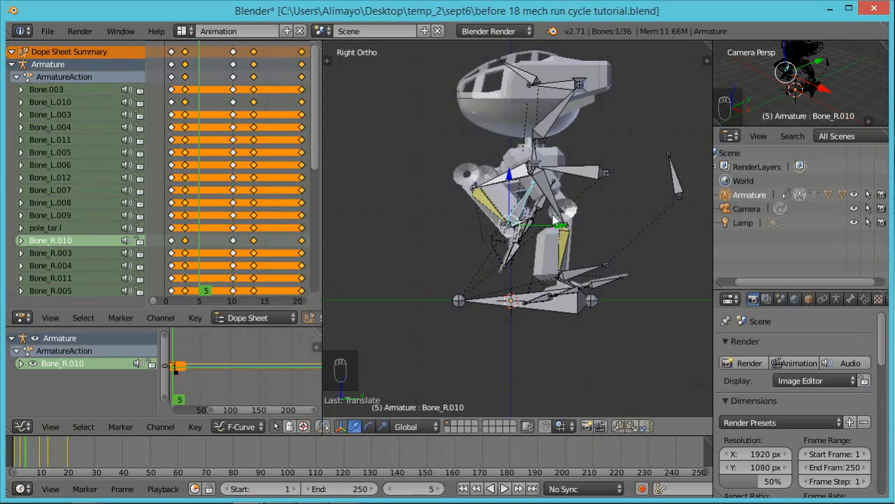
pyautogui.moveTo(559, 230); pyautogui.dragTo(600, 231)
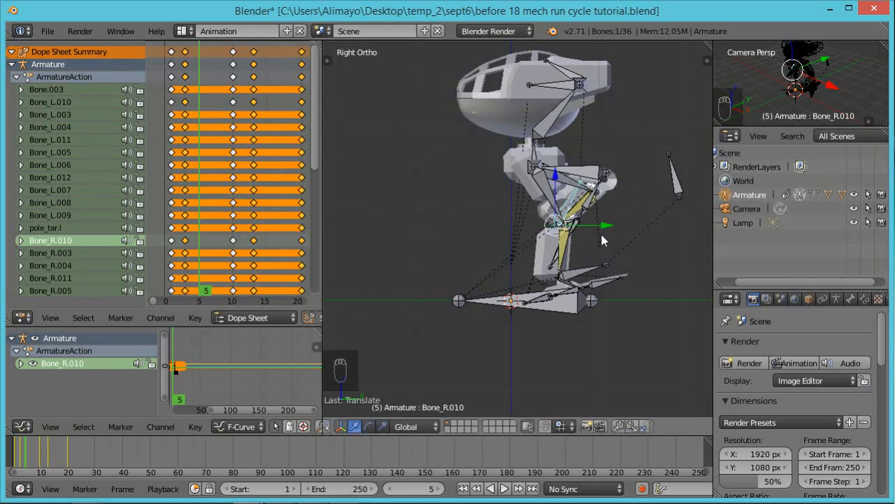
# Step: Lower the mech's main body bone, Bone, about 0.2 units along Z at frame 5 so the legs bend
pyautogui.rightClick(593, 175)
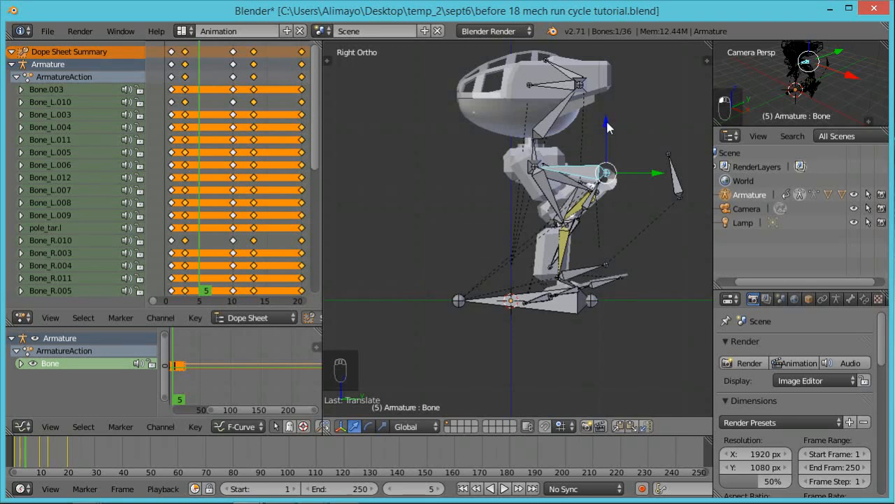
pyautogui.press('g')
pyautogui.press('z')
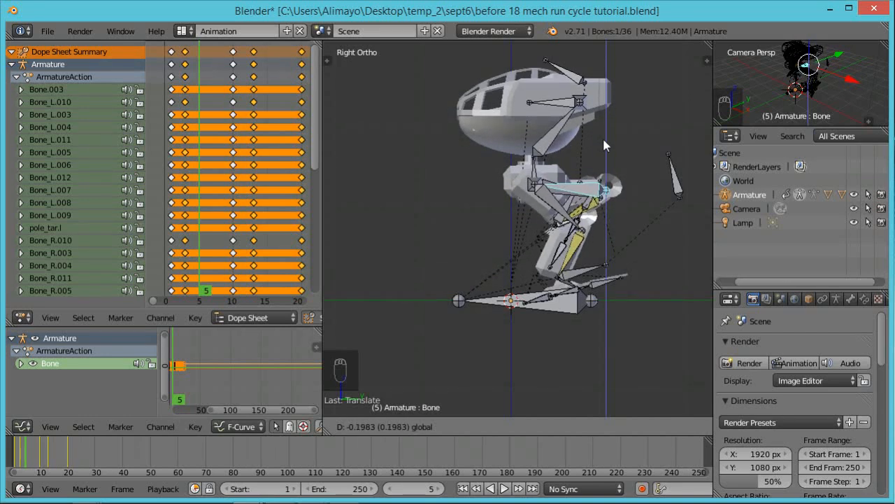
pyautogui.click(602, 136)
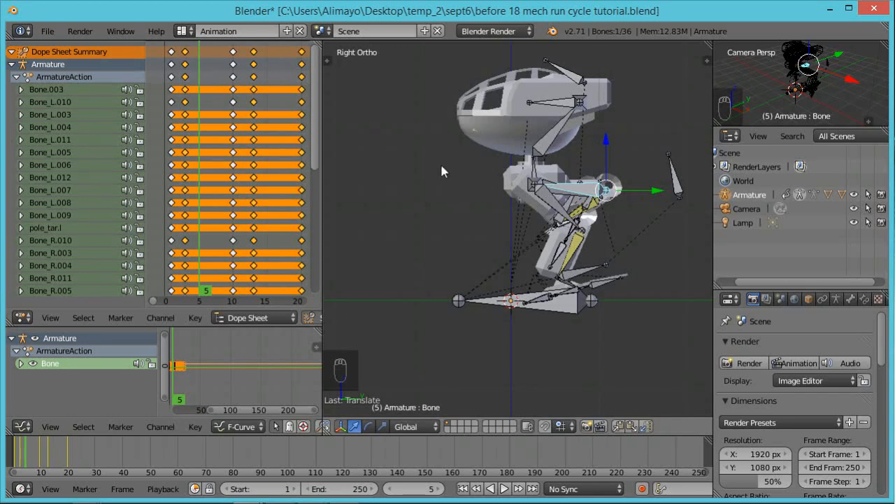
pyautogui.press('g')
pyautogui.press('z')
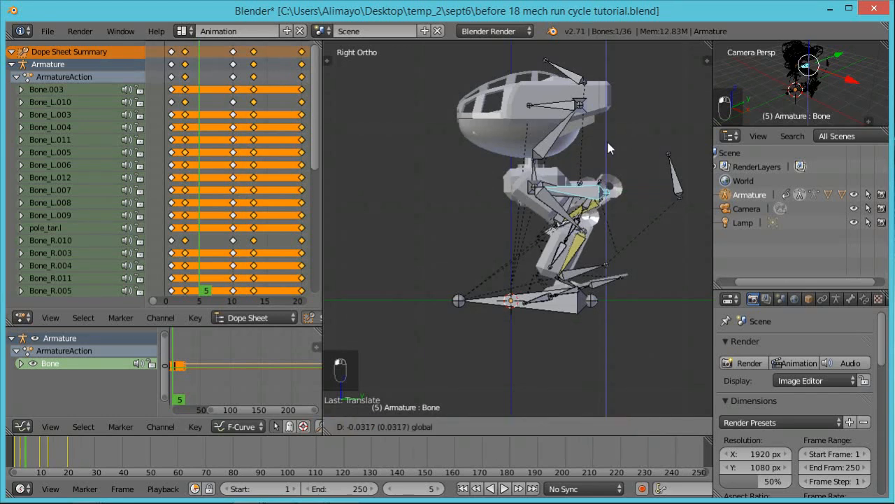
pyautogui.click(632, 194)
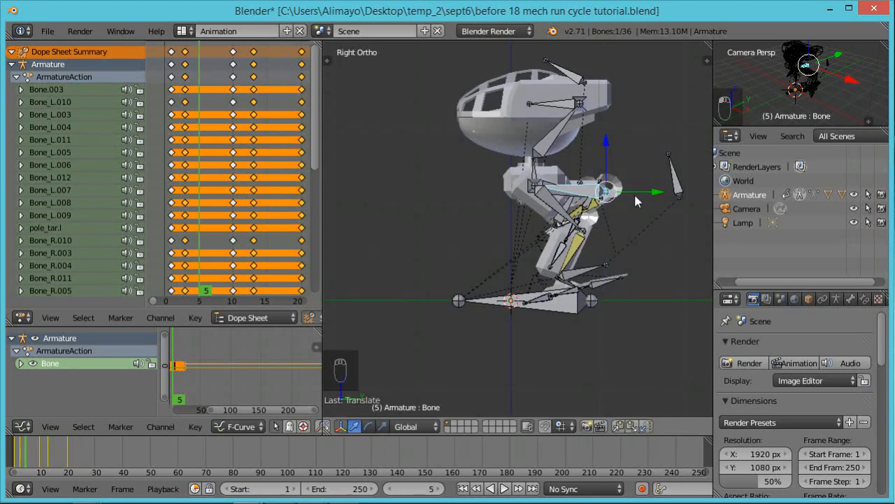
# Step: Insert a LocRot keyframe for all bones at frame 5
pyautogui.press('a')
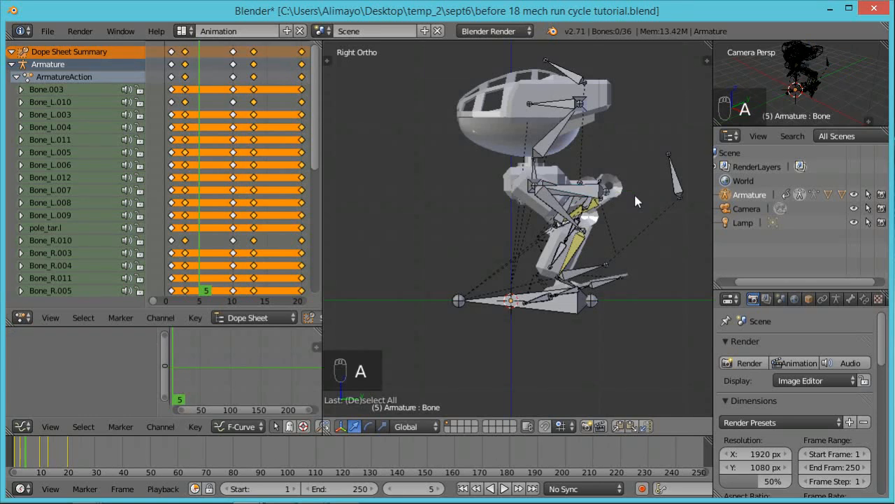
pyautogui.press('a')
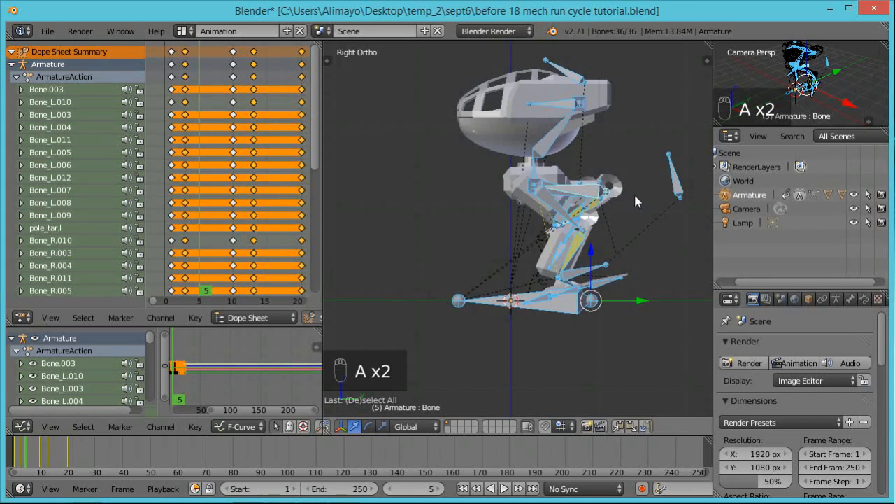
pyautogui.press('i')
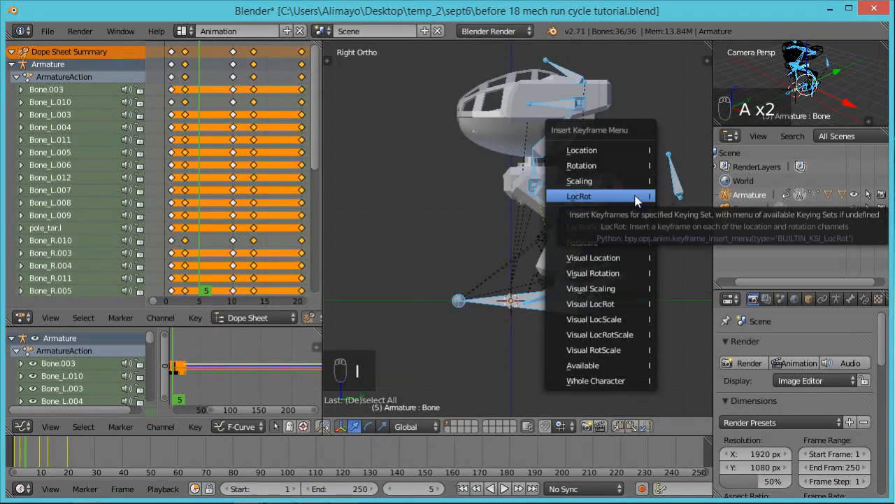
pyautogui.click(635, 197)
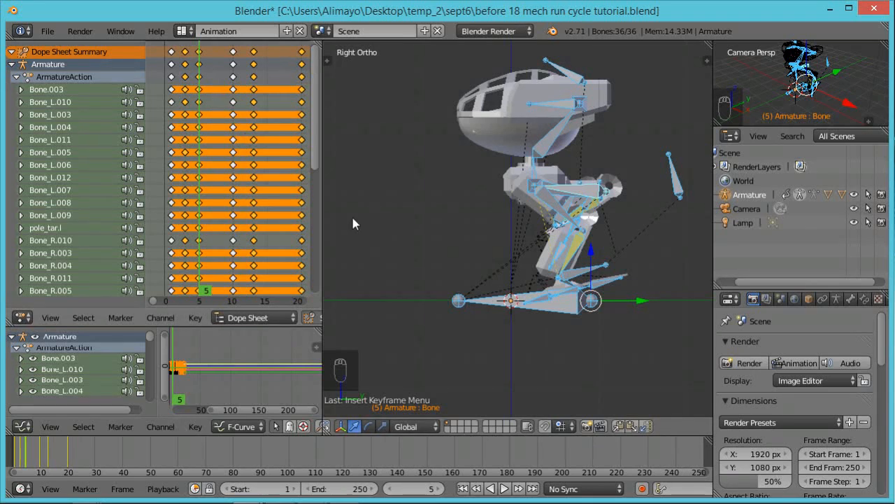
# Step: Copy the full frame 5 pose, paste it mirrored at frame 15, and insert a LocRot keyframe for all bones there
pyautogui.click(619, 427)
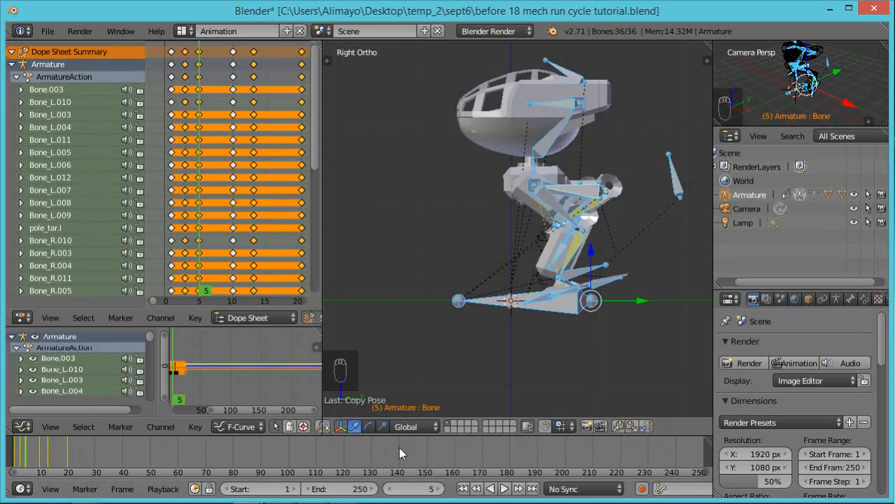
pyautogui.hotkey('shift', 'Up')
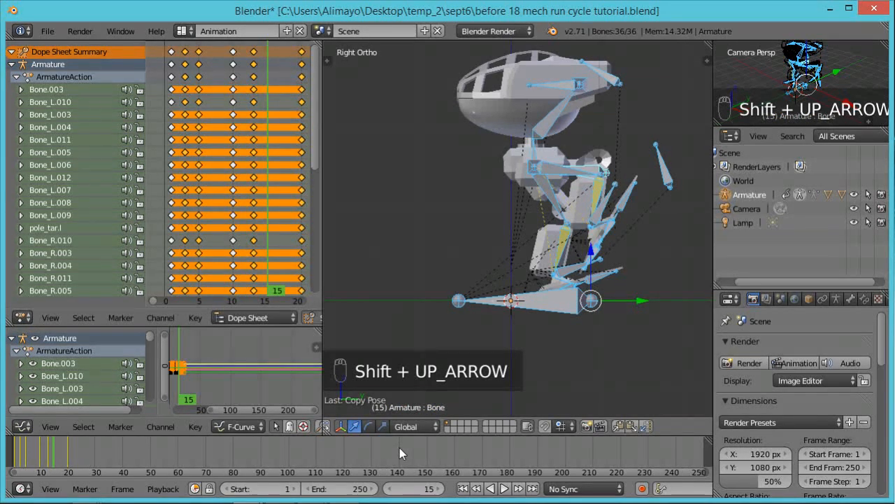
pyautogui.click(645, 427)
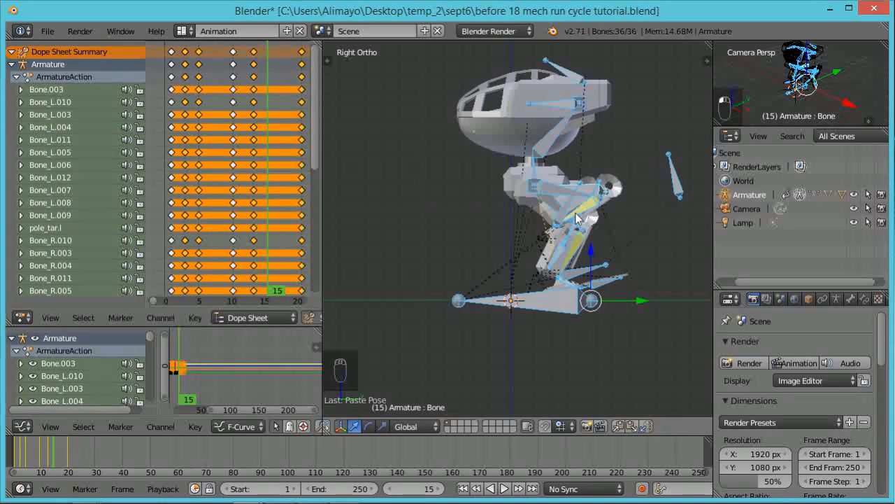
pyautogui.press('i')
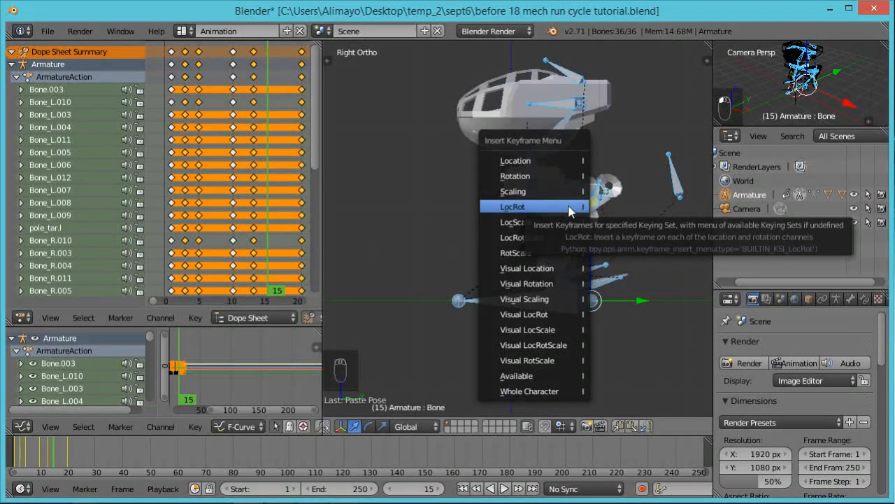
pyautogui.click(568, 206)
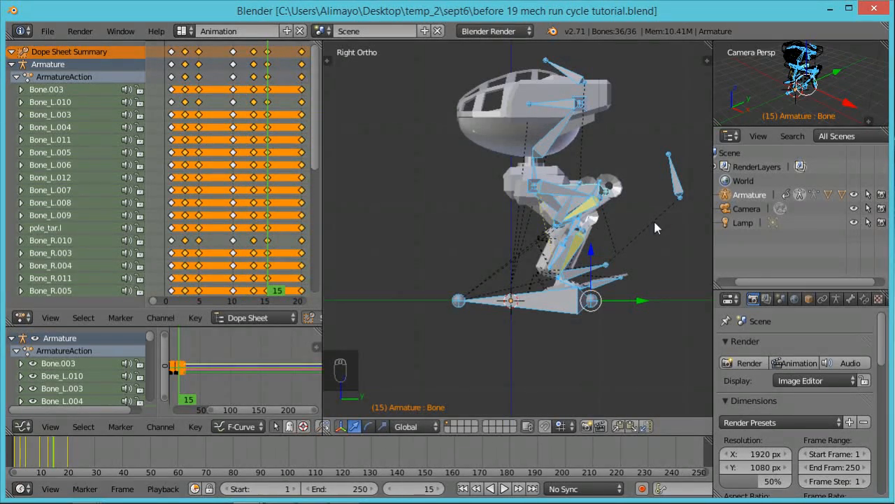
# Step: Set the current frame to 7 and save an incremented copy of the file as before 20 mech run cycle tutorial.blend
pyautogui.click(431, 492)
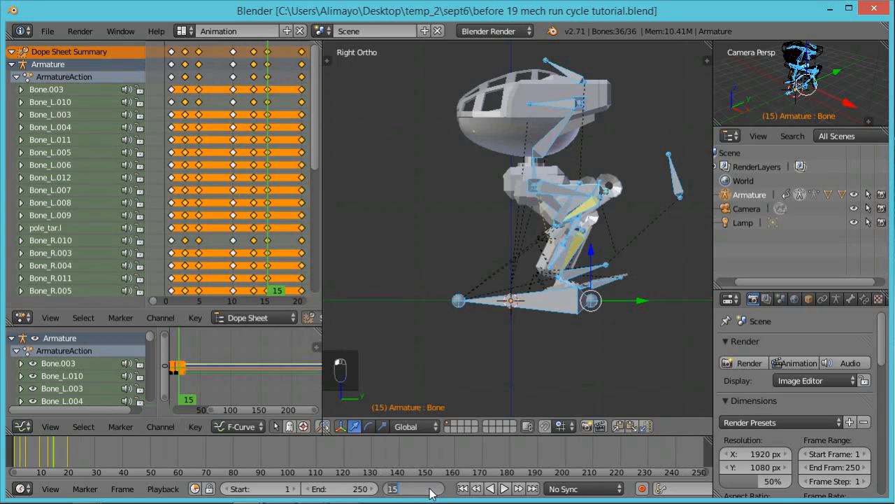
pyautogui.write('7')
pyautogui.press('Return')
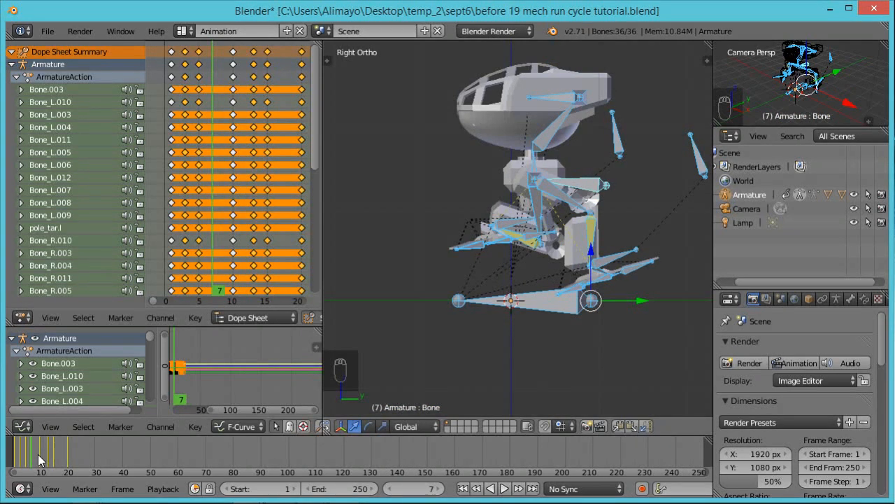
pyautogui.press('KP_Add')
pyautogui.press('KP_Enter')
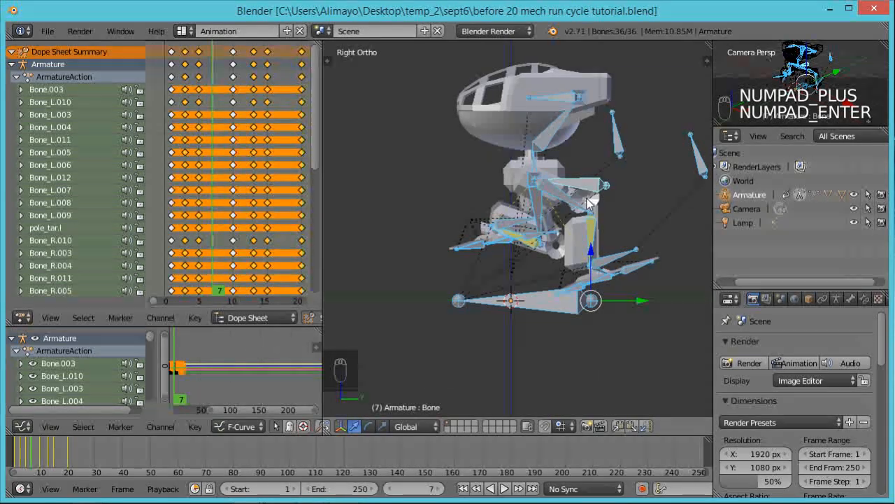
# Step: Lower the left foot's control bone, Bone_L.010, about 0.15 units and rotate it around X until the foot lies flat on the ground
pyautogui.rightClick(619, 266)
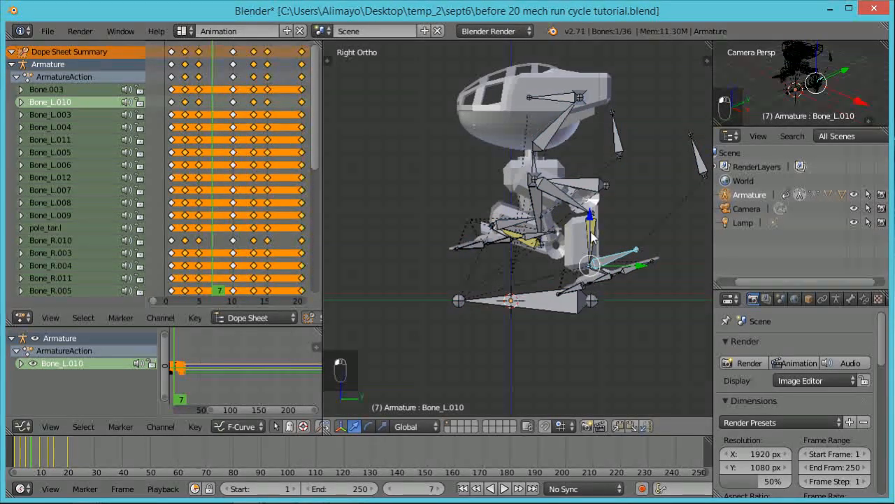
pyautogui.press('g')
pyautogui.press('z')
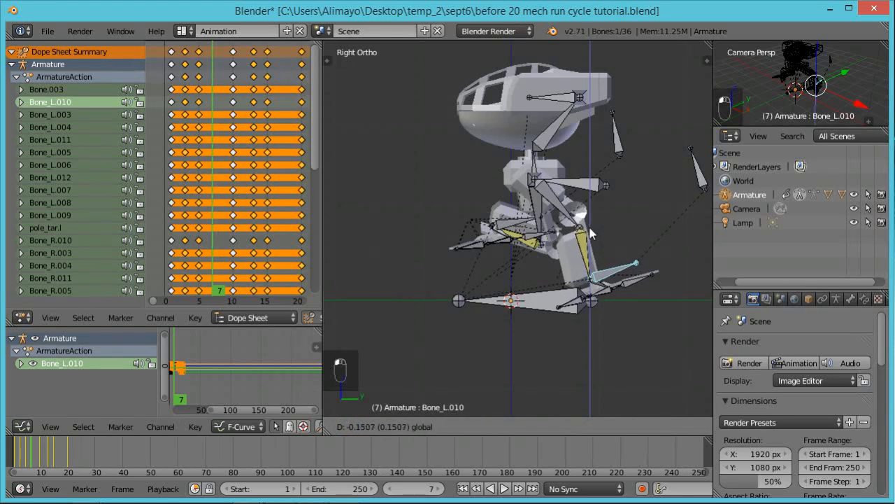
pyautogui.click(591, 233)
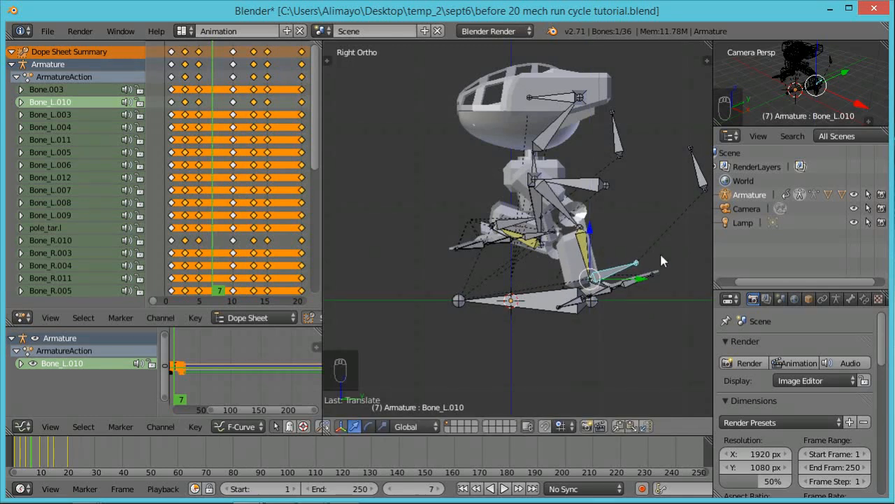
pyautogui.press('r')
pyautogui.press('x')
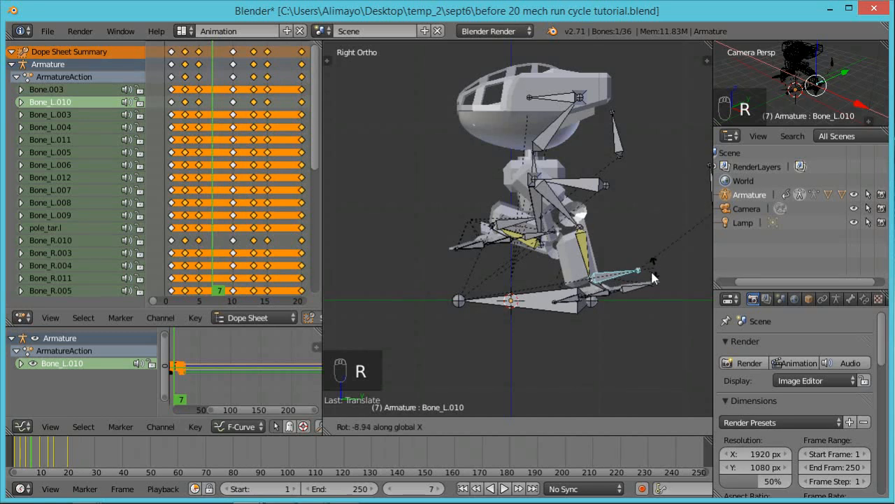
pyautogui.click(647, 284)
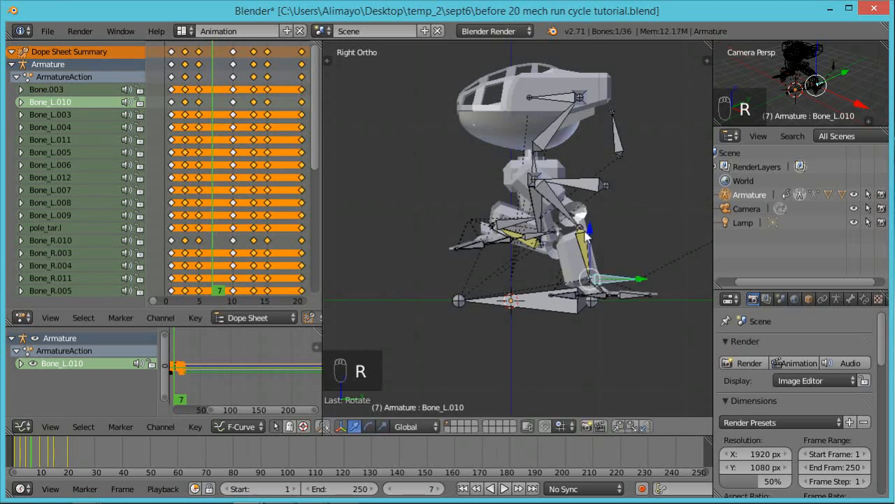
pyautogui.press('g')
pyautogui.press('z')
pyautogui.click(591, 233)
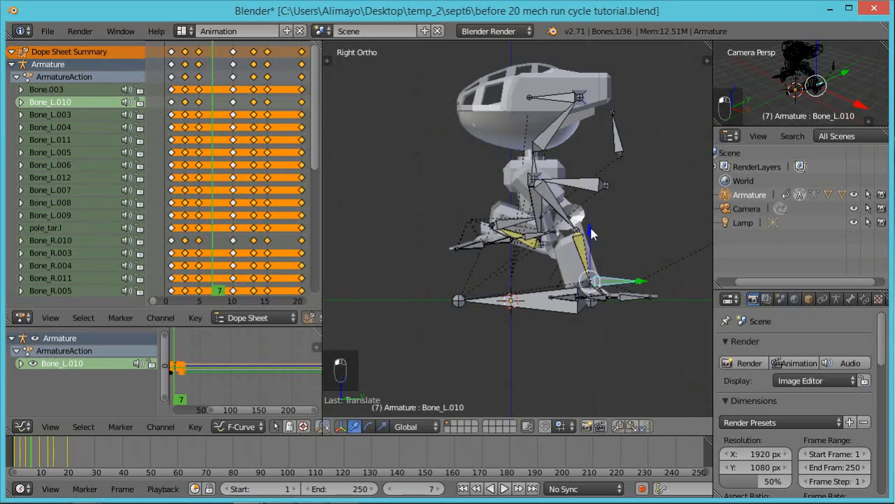
# Step: Raise the main body bone, Bone, slightly along Z at frame 7
pyautogui.rightClick(600, 175)
pyautogui.press('g')
pyautogui.press('z')
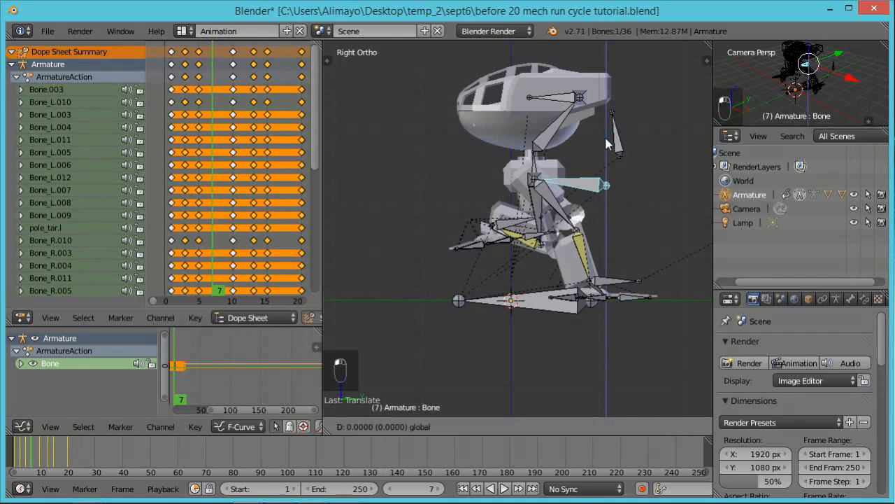
pyautogui.click(598, 148)
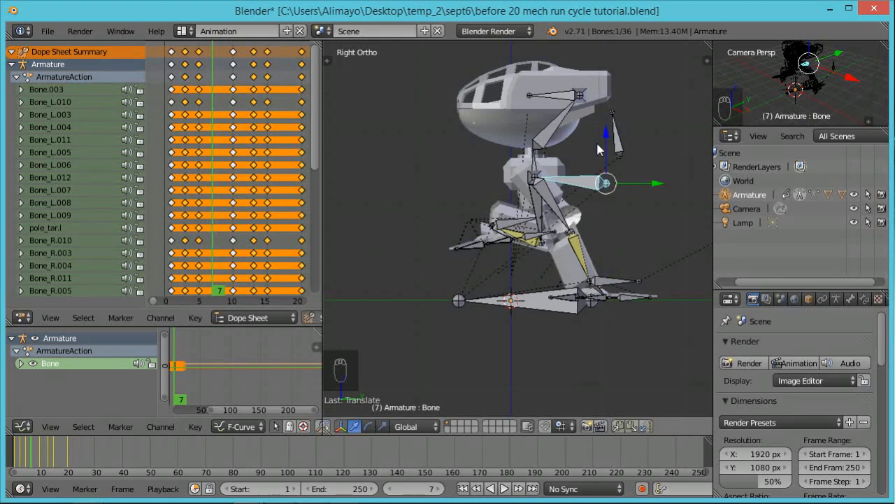
# Step: Move the right foot's control bone, Bone_R.010, about 0.4 units forward along Y and rotate it about -46 degrees around X
pyautogui.rightClick(515, 227)
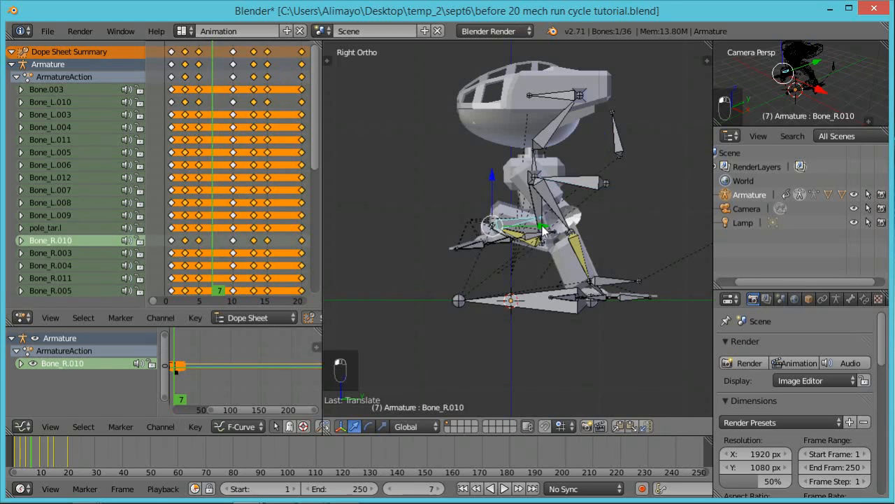
pyautogui.press('g')
pyautogui.press('y')
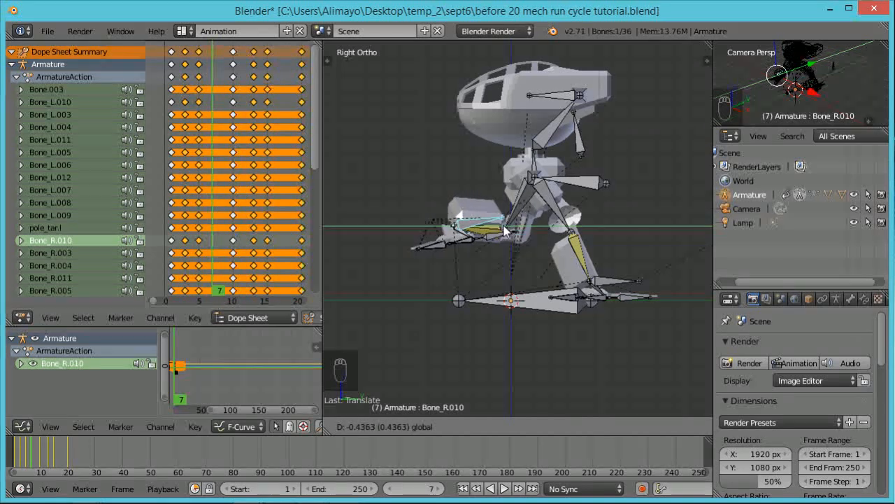
pyautogui.click(509, 233)
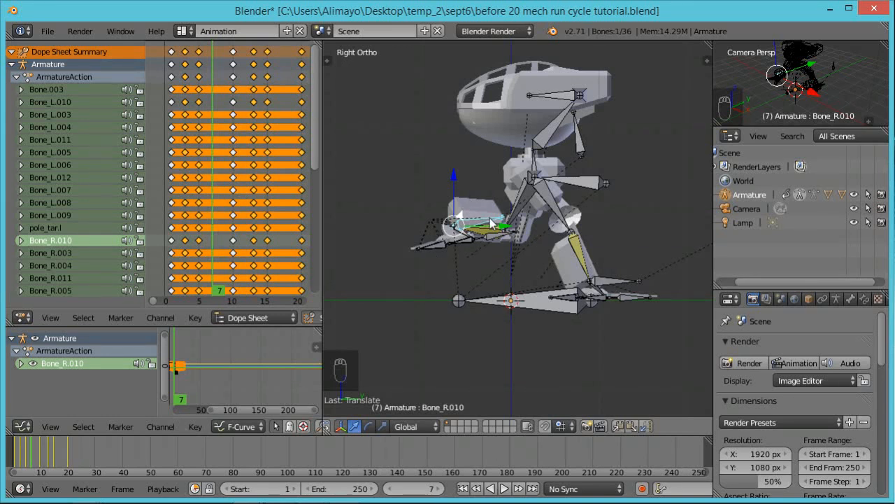
pyautogui.press('r')
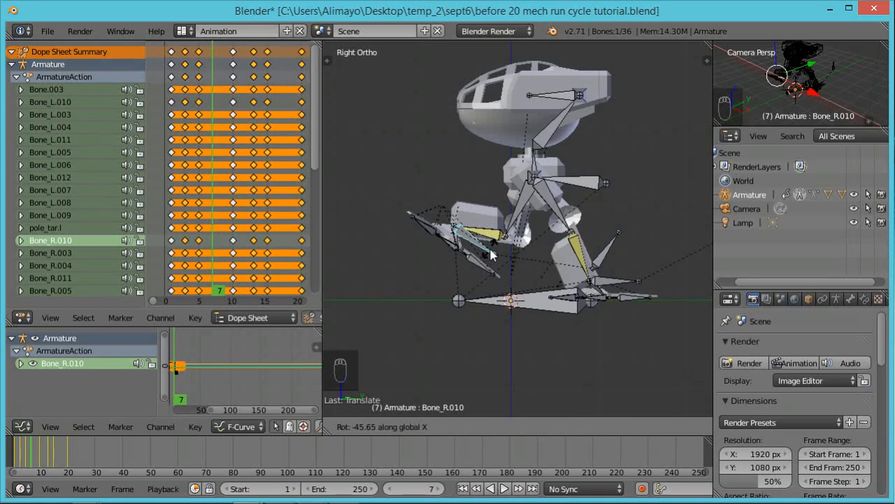
pyautogui.click(491, 256)
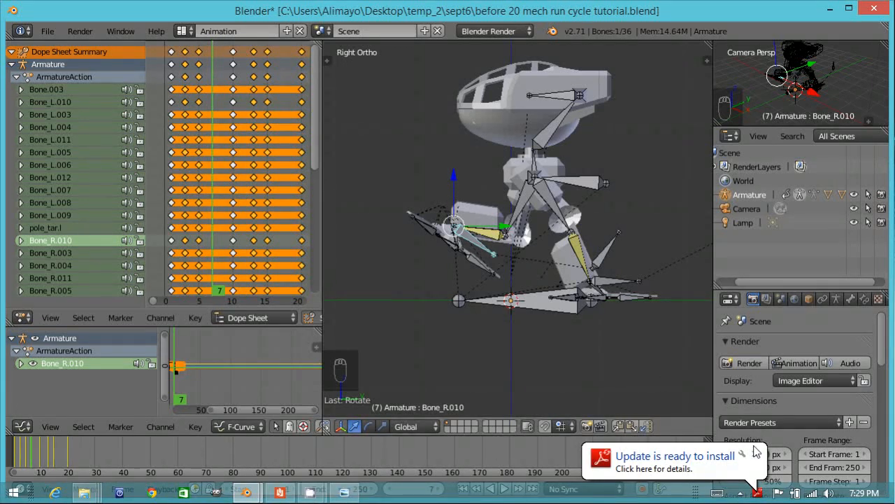
# Step: Nudge the right foot's control bone slightly farther forward along Y and slightly up along Z
pyautogui.press('g')
pyautogui.press('y')
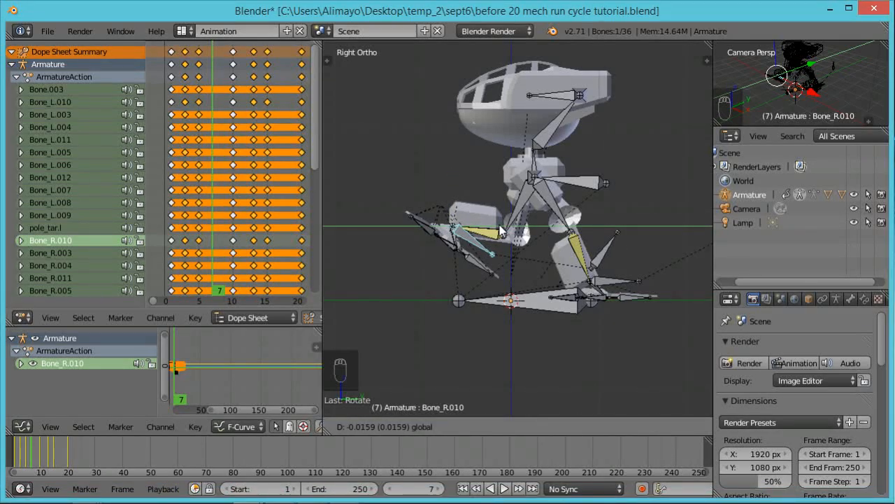
pyautogui.click(501, 231)
pyautogui.press('g')
pyautogui.press('z')
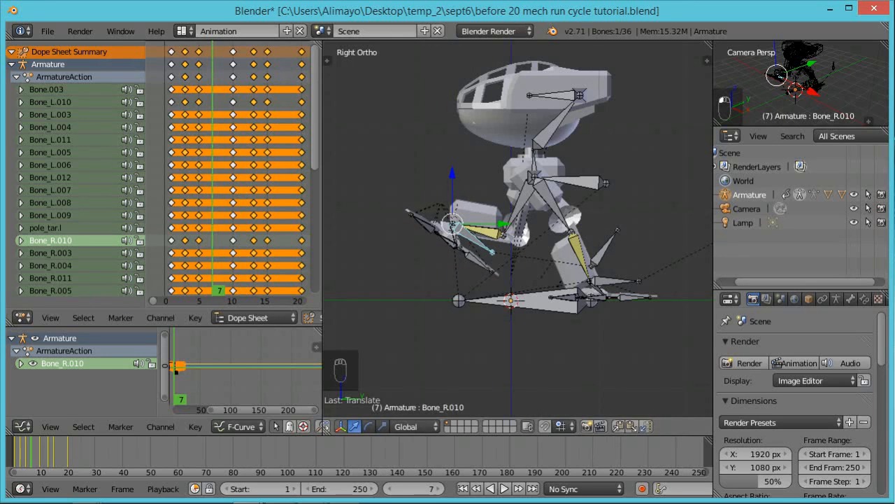
# Step: Save an incremented copy of the file as before 21 mech run cycle tutorial.blend
pyautogui.hotkey('ctrl', 'shift', 's')
pyautogui.press('KP_Add')
pyautogui.press('KP_Enter')
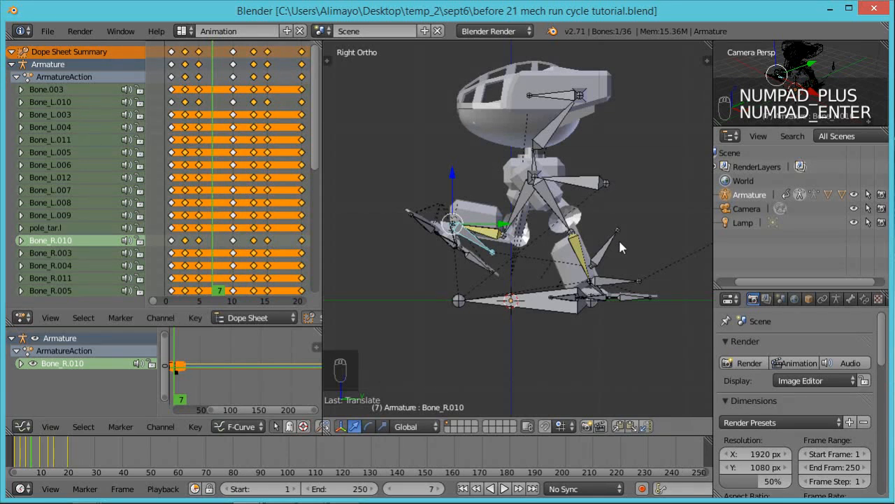
# Step: Select all of the armature's bones and insert a LocRot keyframe at frame 7
pyautogui.press('a')
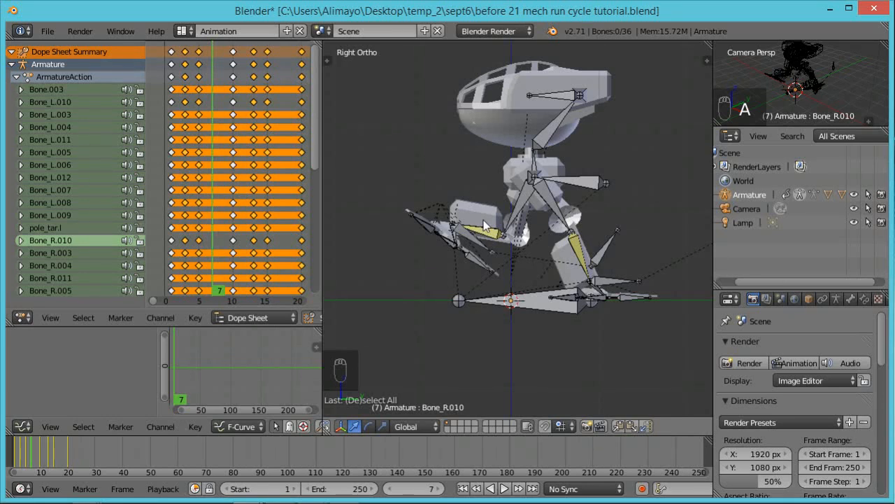
pyautogui.press('a')
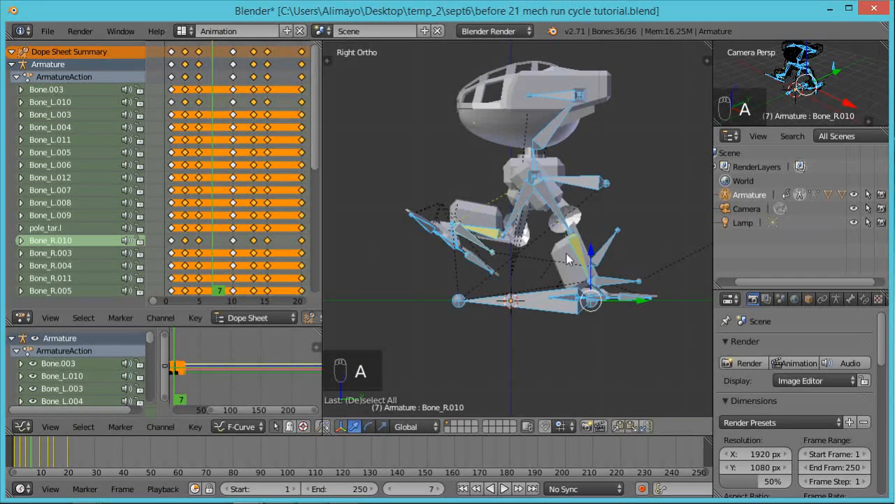
pyautogui.press('i')
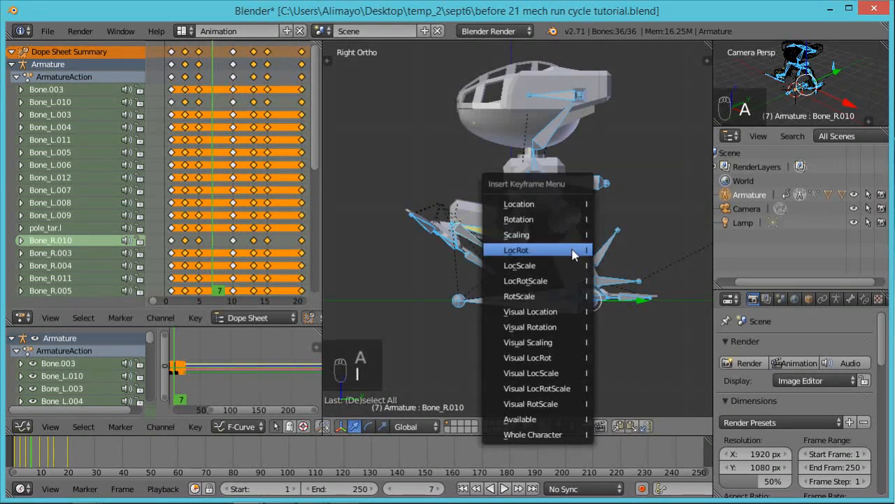
pyautogui.click(529, 250)
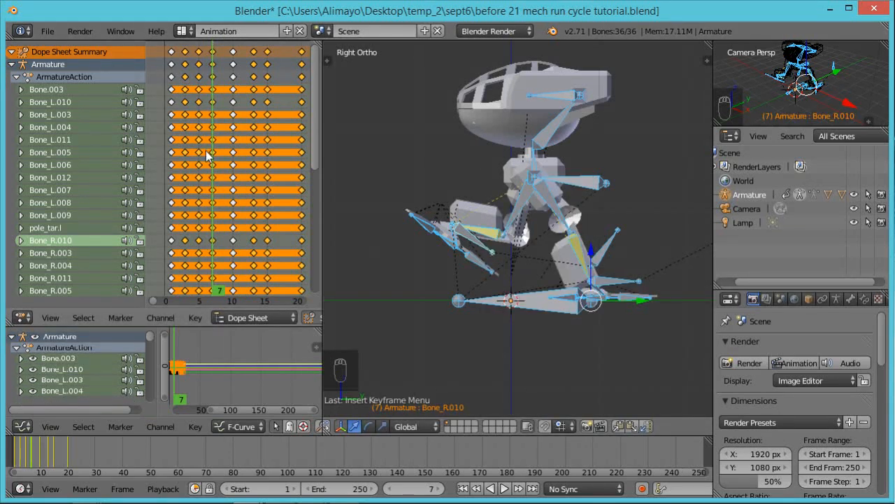
# Step: Copy the full frame 7 pose, paste it mirrored at frame 17, and insert a LocRot keyframe there
pyautogui.click(619, 426)
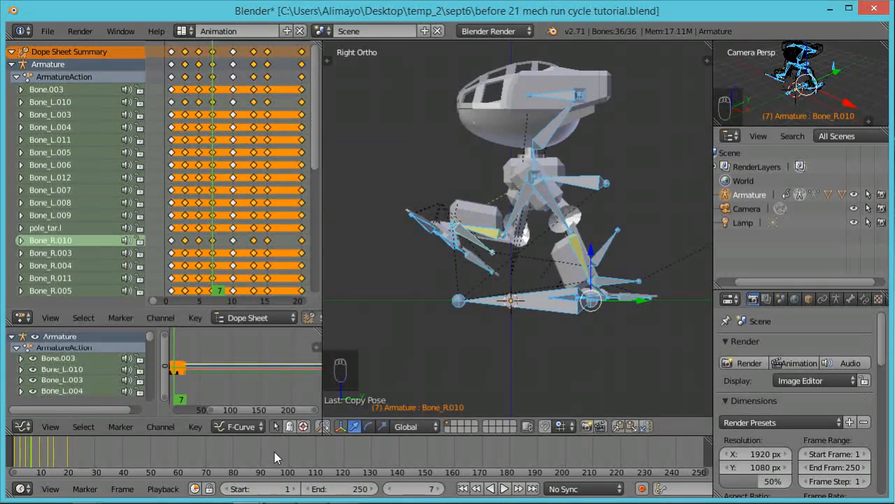
pyautogui.hotkey('shift', 'Up')
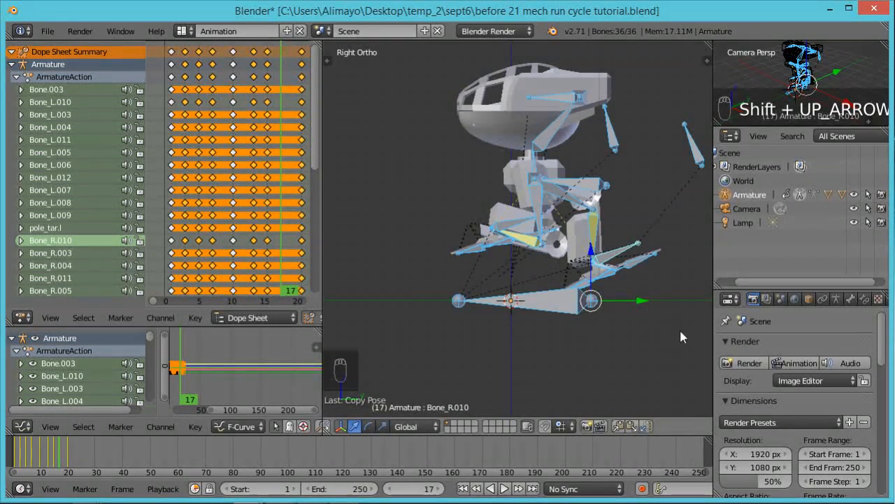
pyautogui.click(647, 426)
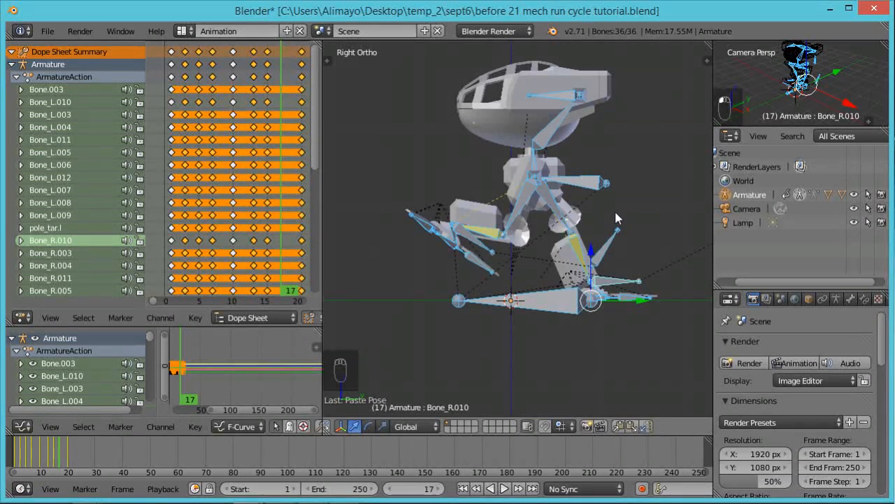
pyautogui.press('i')
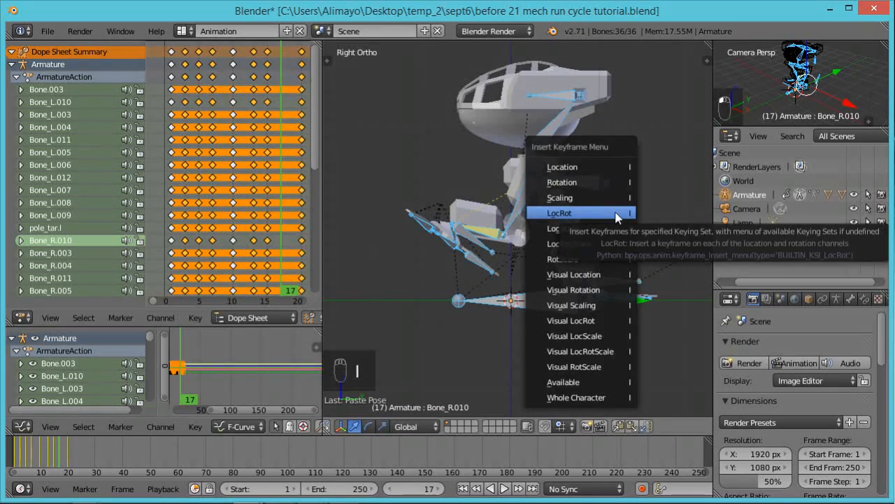
pyautogui.click(578, 214)
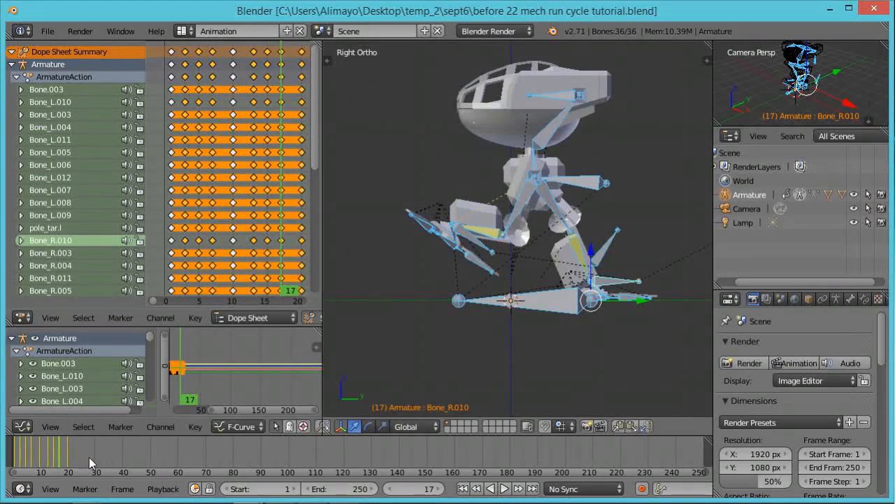
# Step: Set the animation's end frame to 19 and play back the looping run cycle
pyautogui.click(354, 488)
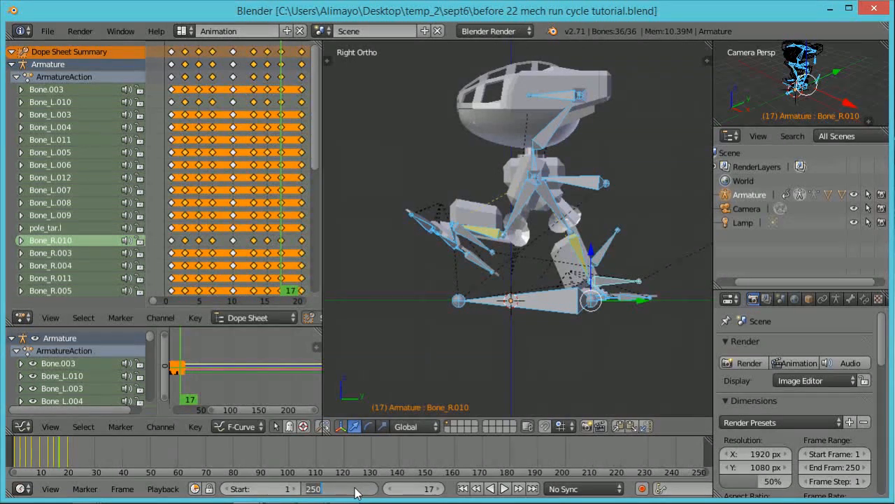
pyautogui.write('19')
pyautogui.press('Return')
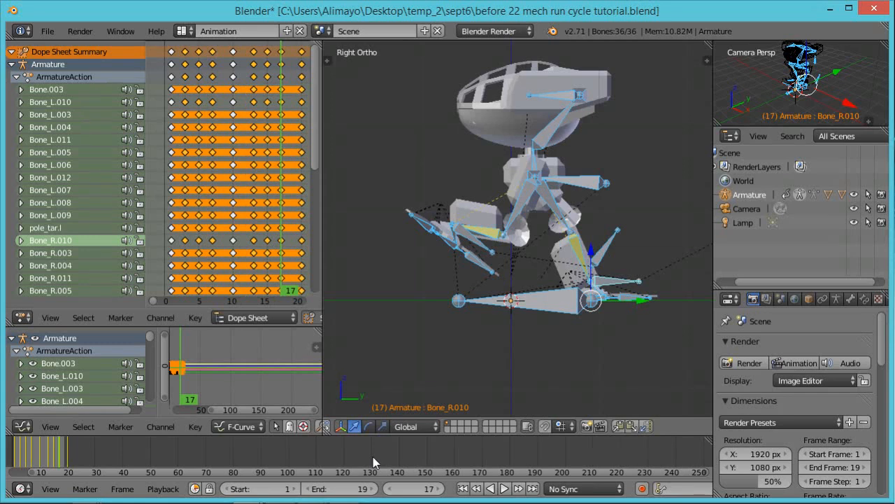
pyautogui.click(503, 488)
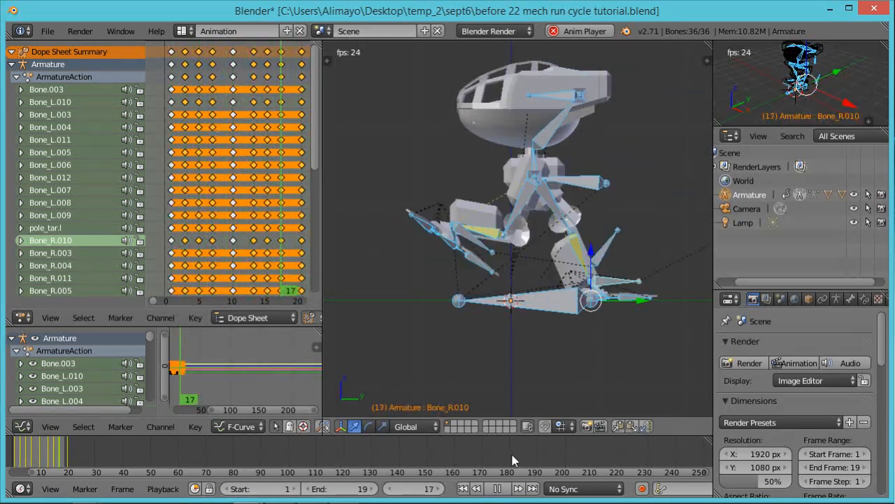
pyautogui.hotkey('alt', 'a')
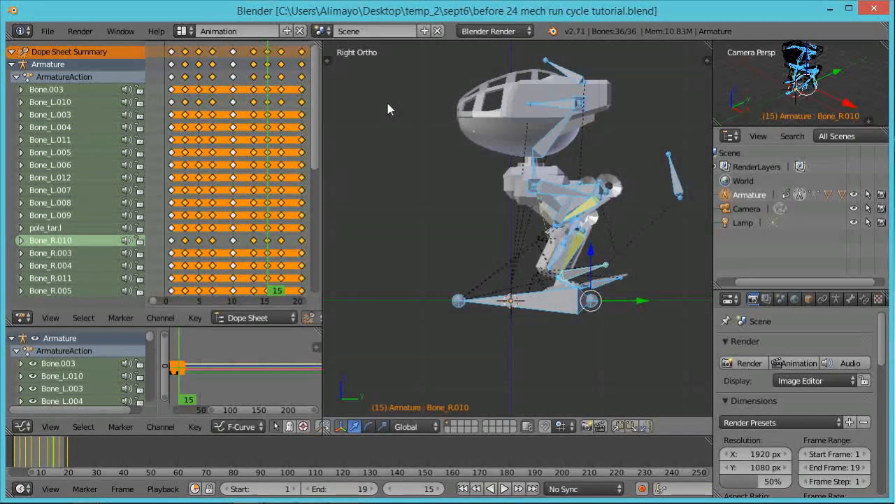
# Step: Switch the Dope Sheet to Action Editor mode and rename the armature's action as run
pyautogui.click(284, 318)
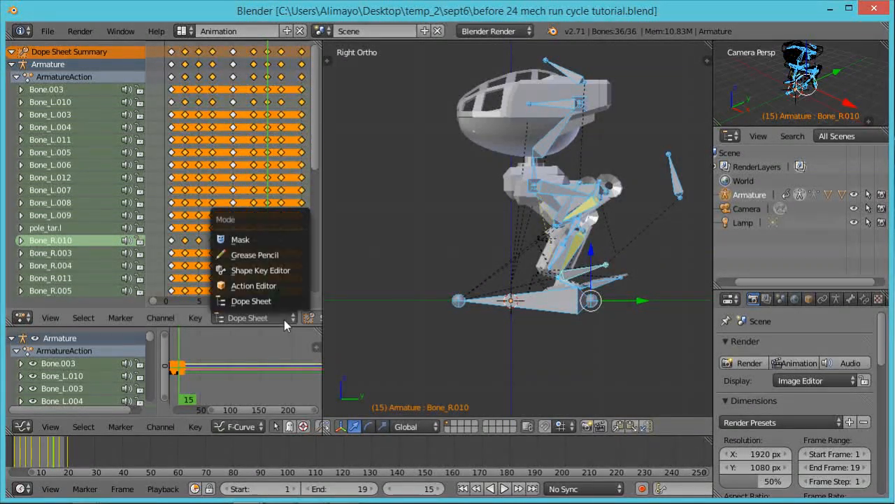
pyautogui.click(264, 287)
pyautogui.moveTo(318, 162); pyautogui.dragTo(311, 302)
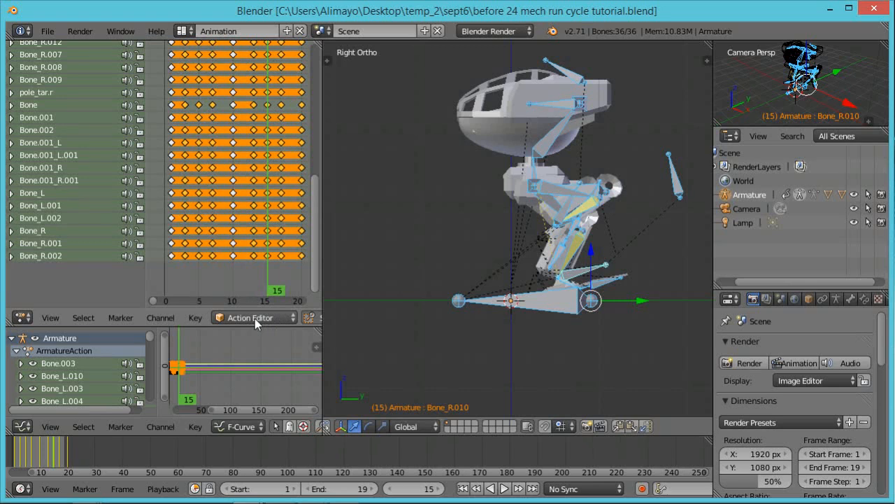
pyautogui.scroll(-1, 254, 318)
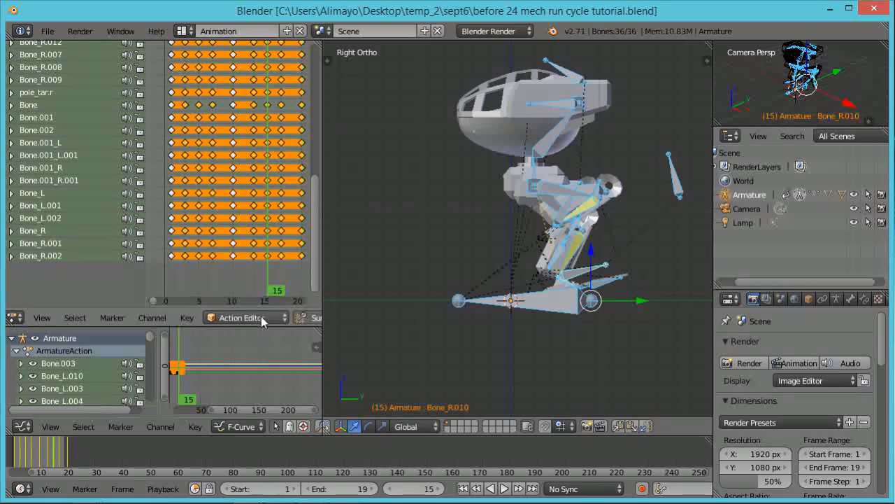
pyautogui.moveTo(294, 319); pyautogui.dragTo(67, 319, button='middle')
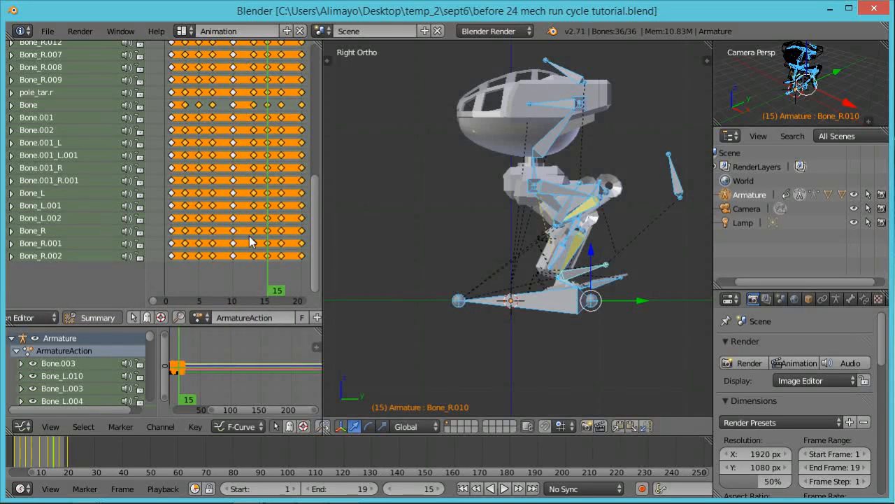
pyautogui.click(239, 319)
pyautogui.write('run')
pyautogui.press('Return')
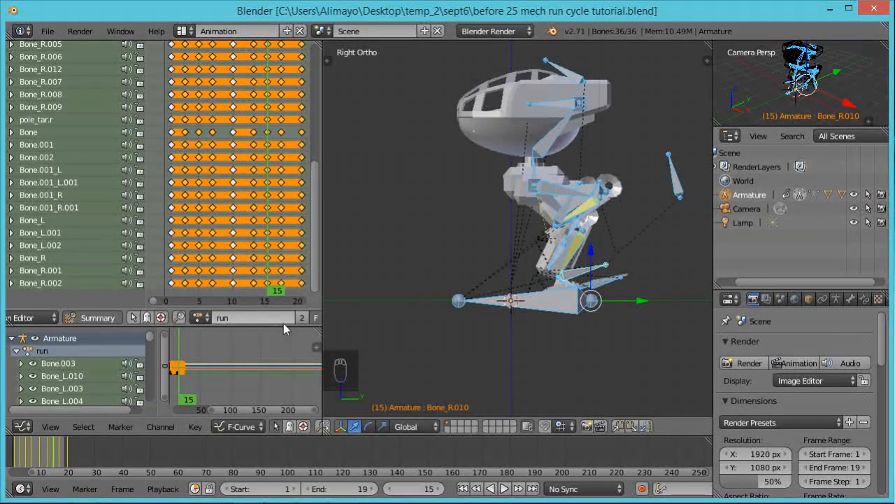
# Step: Unlink the run action from the armature, assign it again, and unlink it once more
pyautogui.moveTo(288, 318); pyautogui.dragTo(190, 309, button='middle')
pyautogui.click(242, 317)
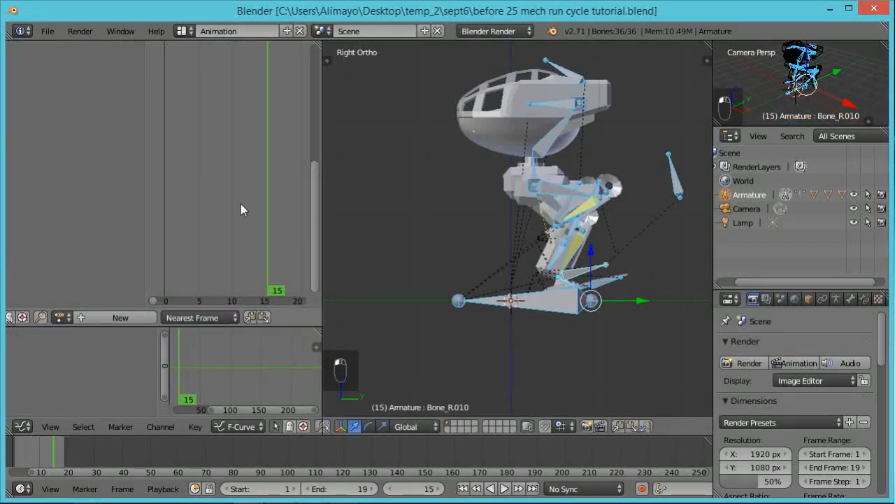
pyautogui.click(68, 318)
pyautogui.click(73, 337)
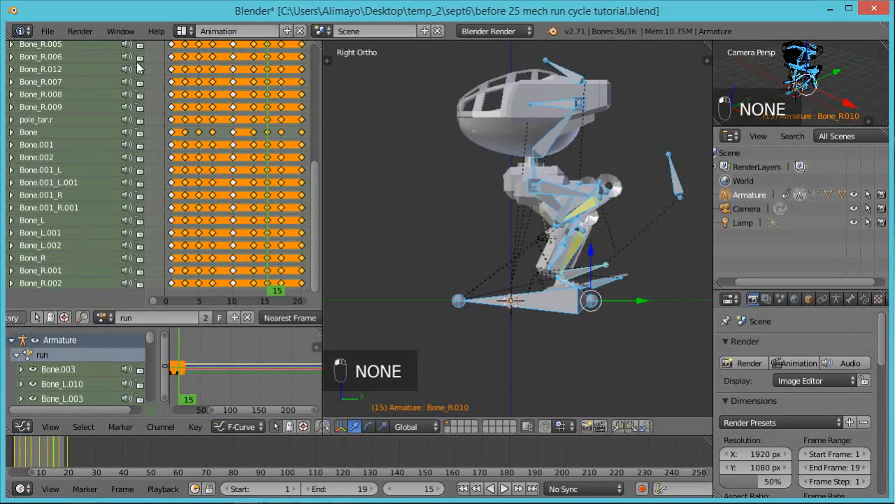
pyautogui.click(248, 318)
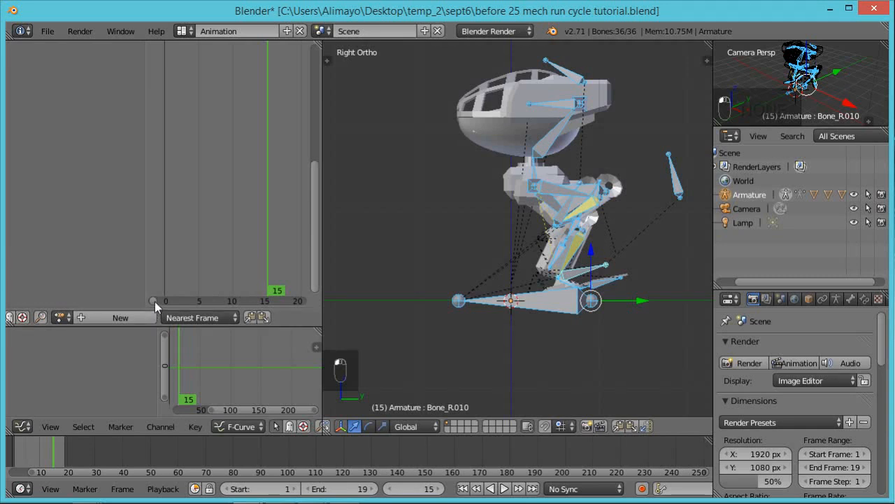
# Step: Enlarge the Graph Editor area upward and change it to the NLA Editor
pyautogui.moveTo(154, 326); pyautogui.dragTo(168, 204)
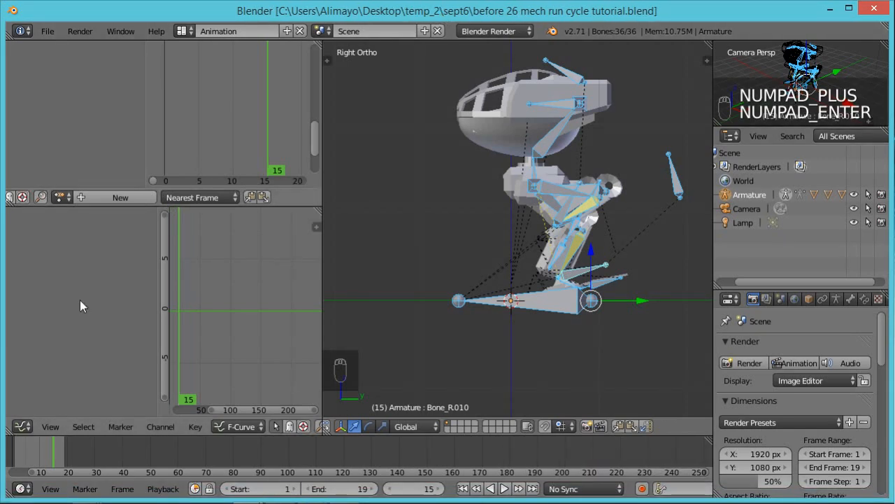
pyautogui.click(26, 428)
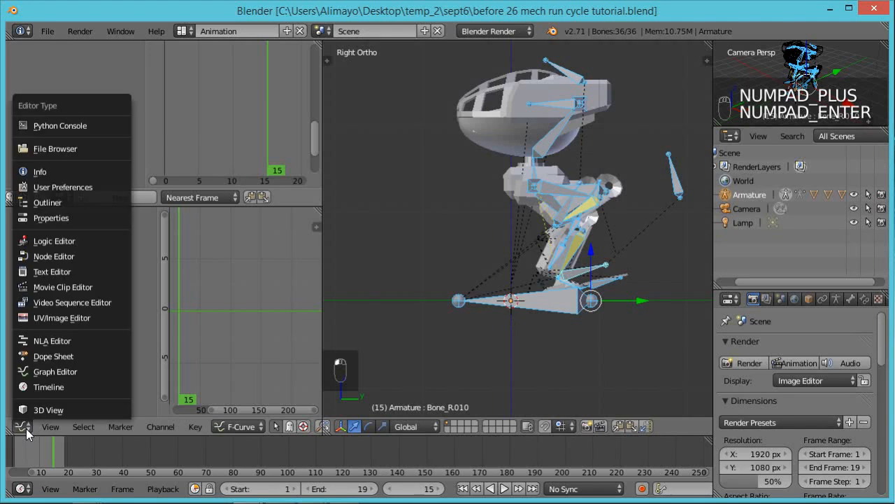
pyautogui.click(69, 342)
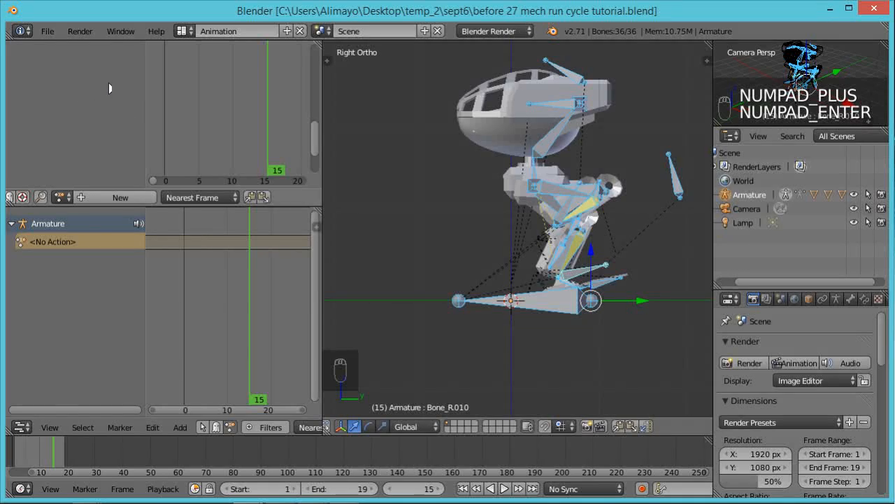
# Step: Assign the run action to the armature again and push it down into an NLA strip
pyautogui.click(70, 197)
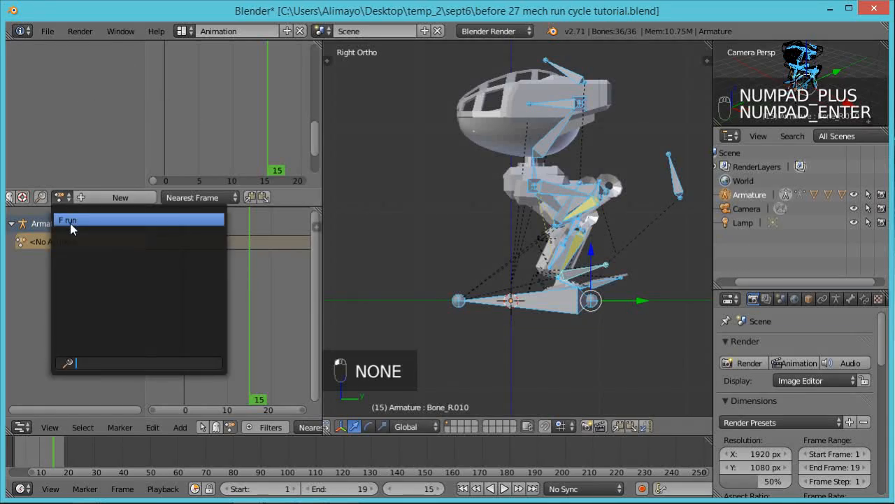
pyautogui.click(70, 221)
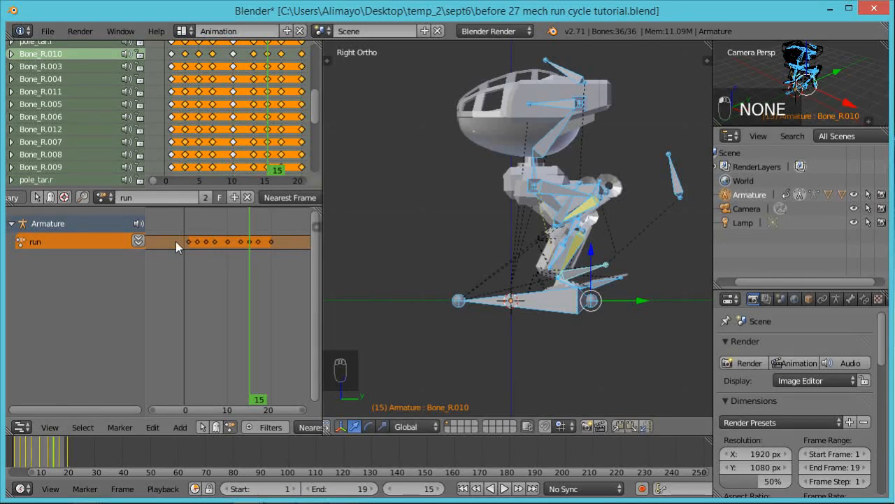
pyautogui.click(139, 241)
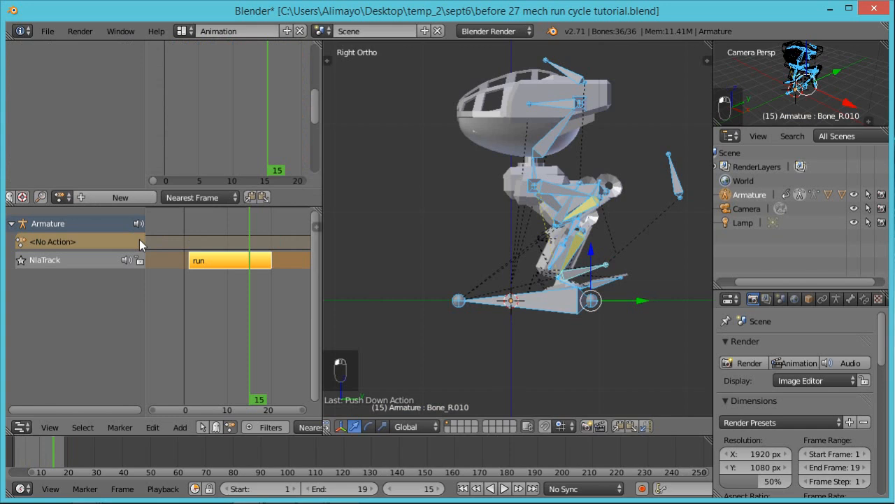
# Step: Move the NLA playhead to frame 21 and save an incremented copy as before 28 mech run cycle tutorial.blend
pyautogui.moveTo(266, 401)
pyautogui.mouseDown()
pyautogui.moveTo(202, 389)
pyautogui.moveTo(304, 396)
pyautogui.moveTo(187, 394)
pyautogui.moveTo(280, 397)
pyautogui.mouseUp()
pyautogui.hotkey('ctrl', 'shift', 's')
pyautogui.press('KP_Add')
pyautogui.press('KP_Enter')
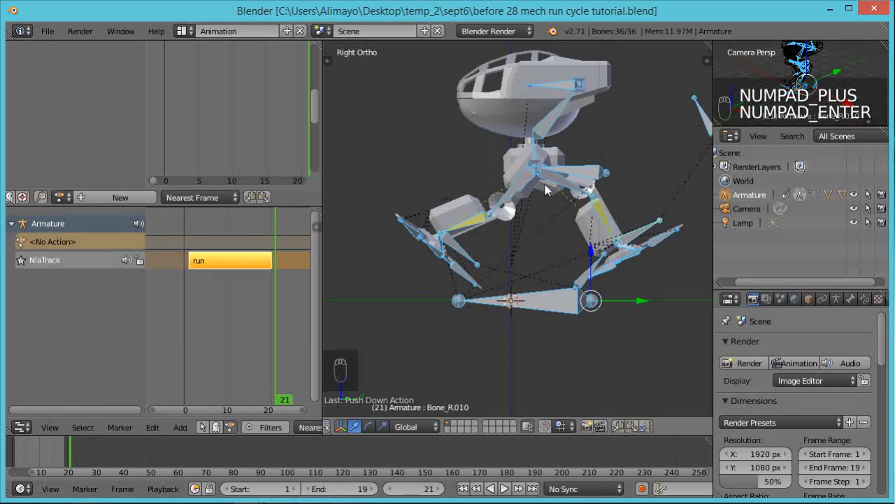
# Step: Widen the NLA Editor area, show its strip properties, and select the run strip
pyautogui.scroll(-5, 624, 186)
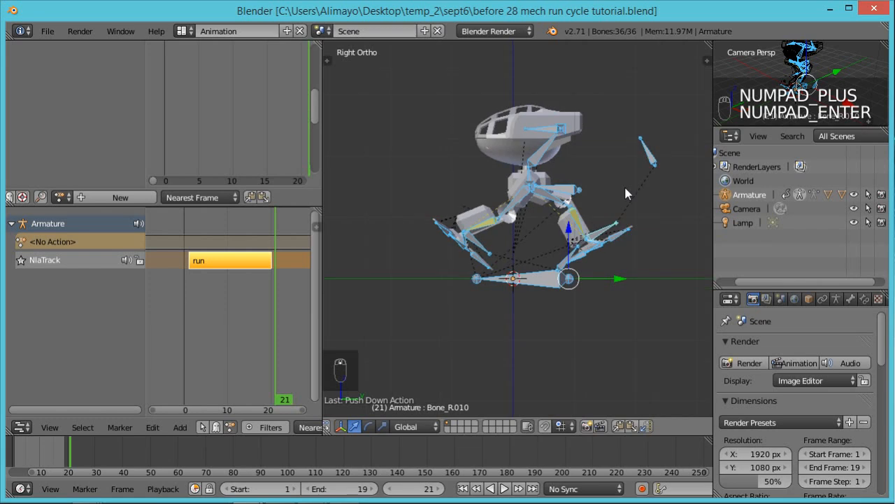
pyautogui.scroll(-2, 624, 184)
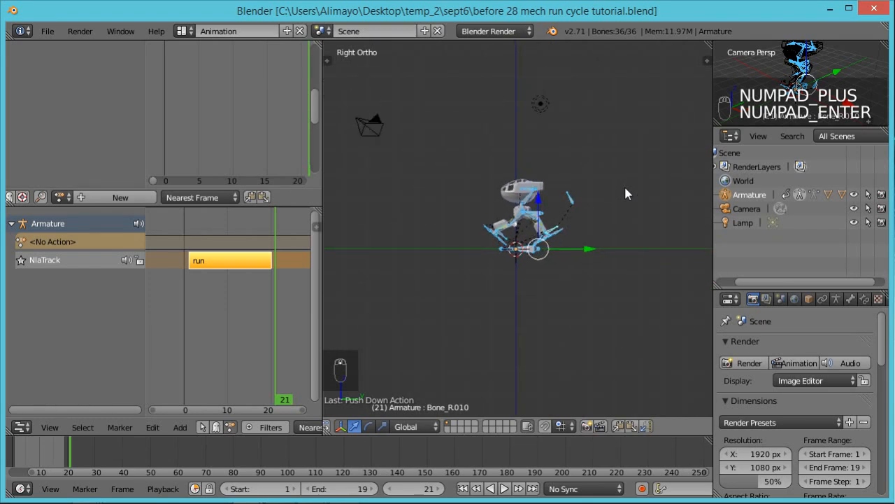
pyautogui.keyDown('shift'); pyautogui.moveTo(515, 202); pyautogui.dragTo(633, 212, button='middle'); pyautogui.keyUp('shift')
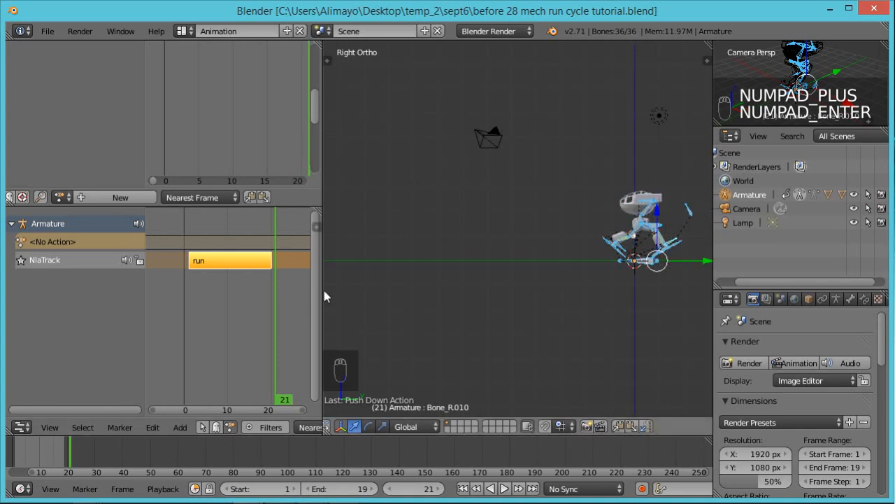
pyautogui.moveTo(323, 290); pyautogui.dragTo(436, 298)
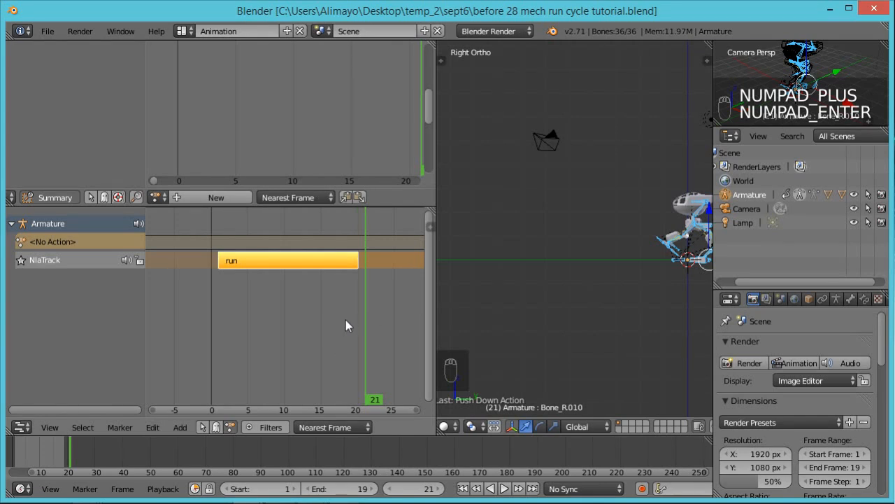
pyautogui.moveTo(344, 320); pyautogui.dragTo(292, 323, button='middle')
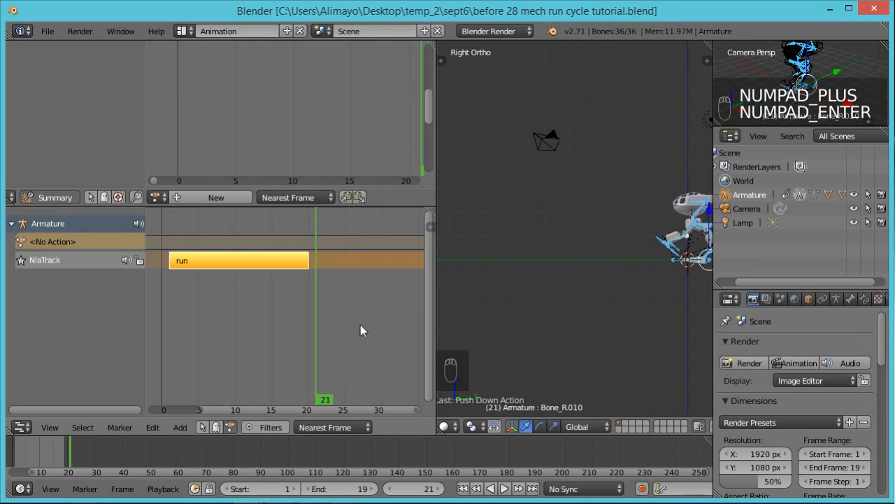
pyautogui.press('n')
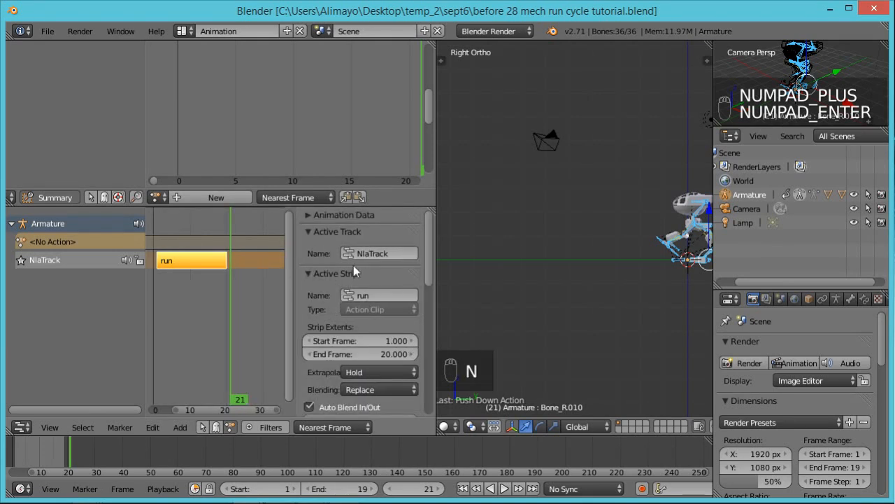
pyautogui.rightClick(207, 261)
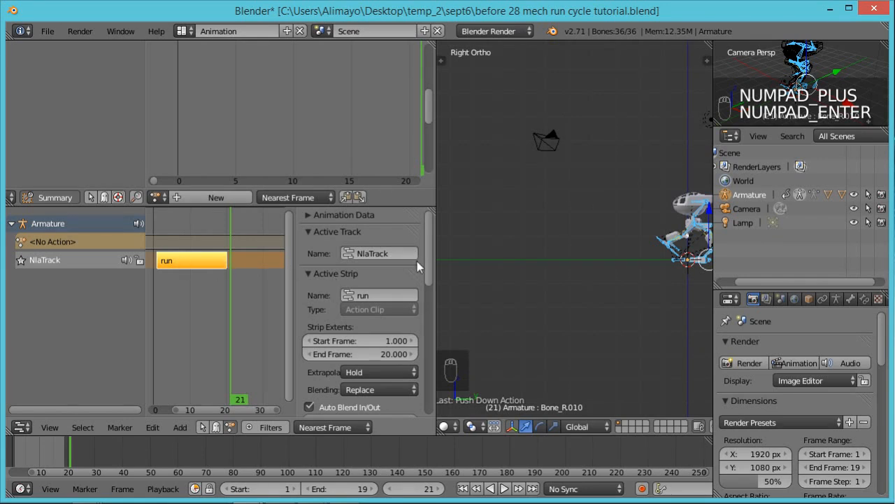
# Step: Set the run strip's playback Repeat to 4 and show the whole repeated strip
pyautogui.moveTo(426, 233); pyautogui.dragTo(422, 338)
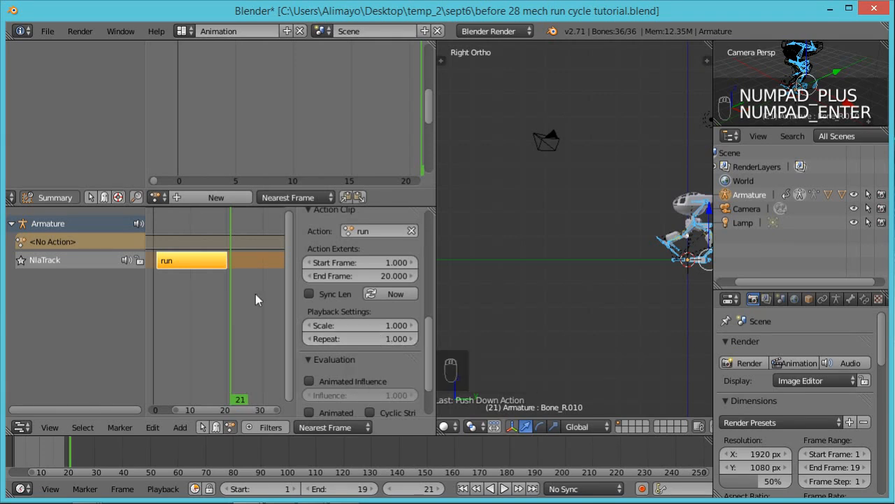
pyautogui.click(374, 340)
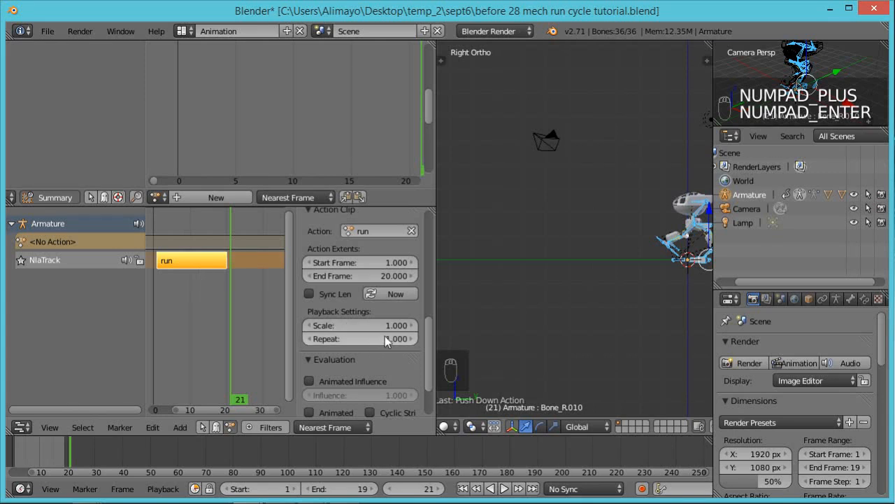
pyautogui.write('4')
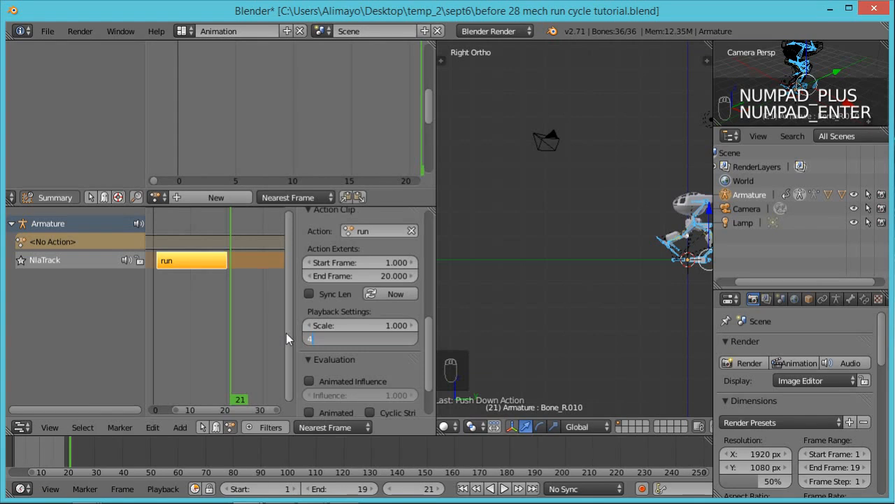
pyautogui.press('Return')
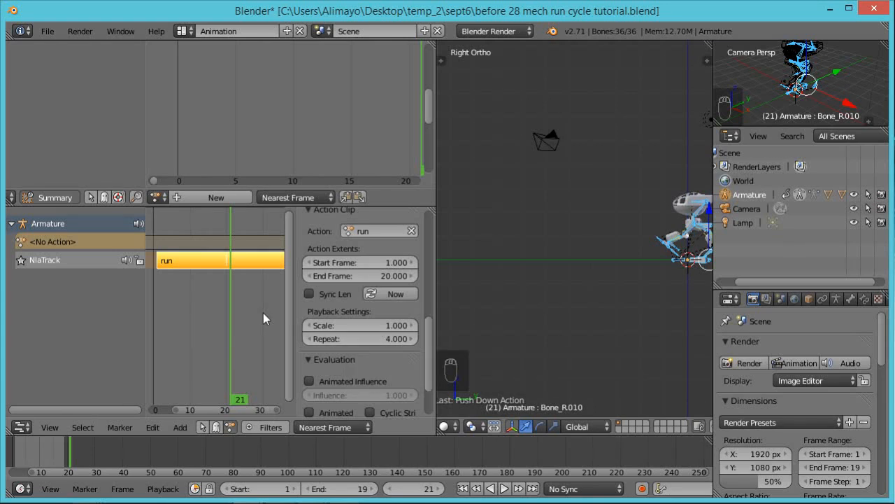
pyautogui.scroll(-5, 263, 313)
pyautogui.moveTo(262, 316); pyautogui.dragTo(217, 317, button='middle')
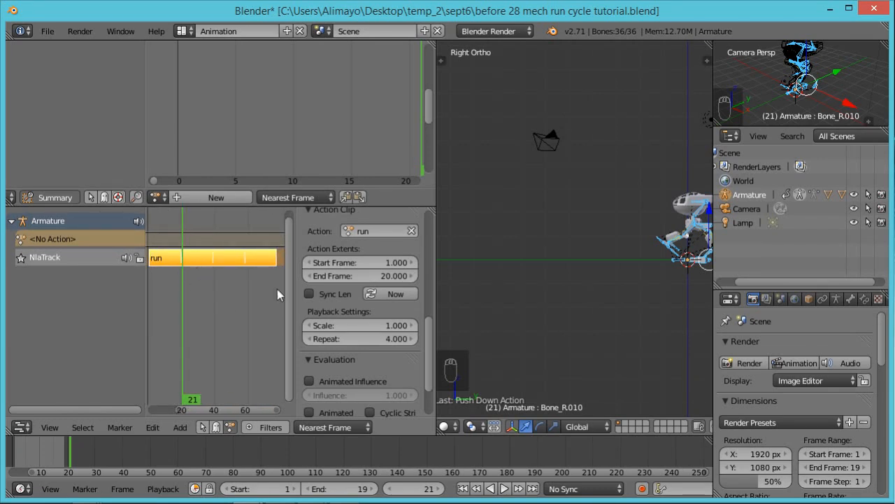
pyautogui.scroll(-1, 559, 305)
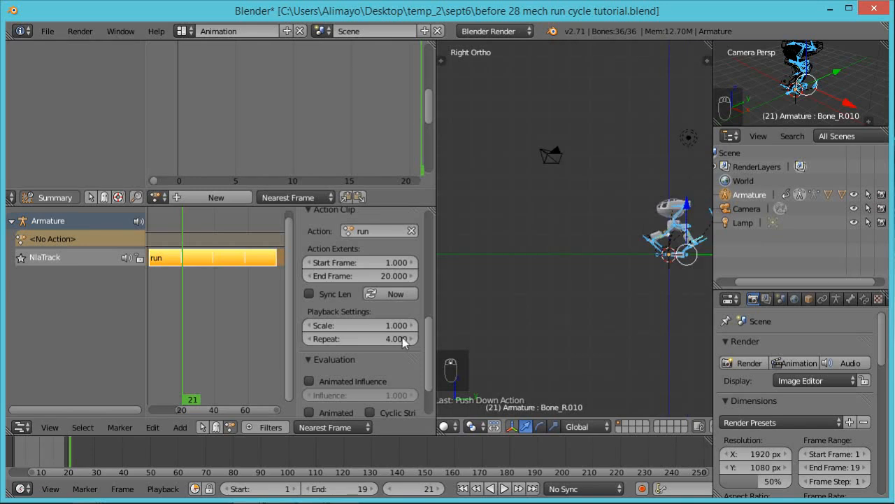
# Step: Scrub the NLA playhead through the repeated strip to frame 76 and save an incremented copy as before 29 mech run cycle tutorial.blend
pyautogui.moveTo(193, 399); pyautogui.dragTo(152, 398, button='right')
pyautogui.moveTo(160, 404); pyautogui.dragTo(274, 211)
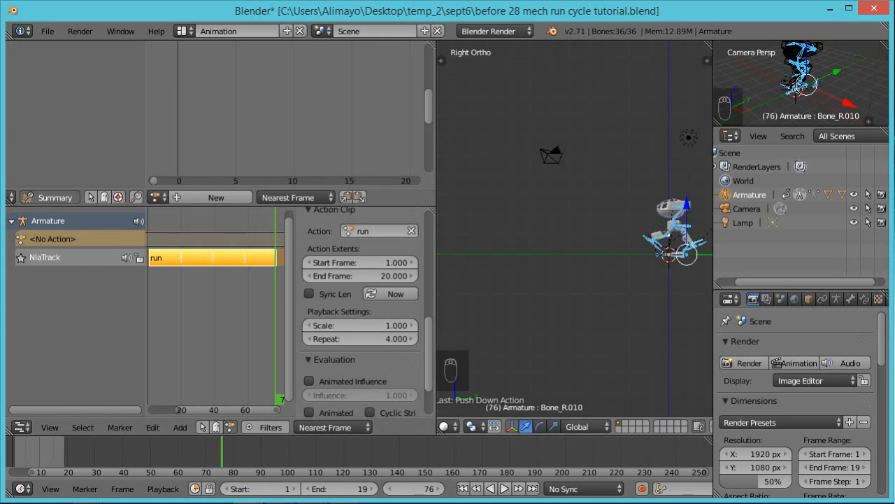
pyautogui.hotkey('ctrl', 'shift', 's')
pyautogui.press('KP_Add')
pyautogui.press('KP_Enter')
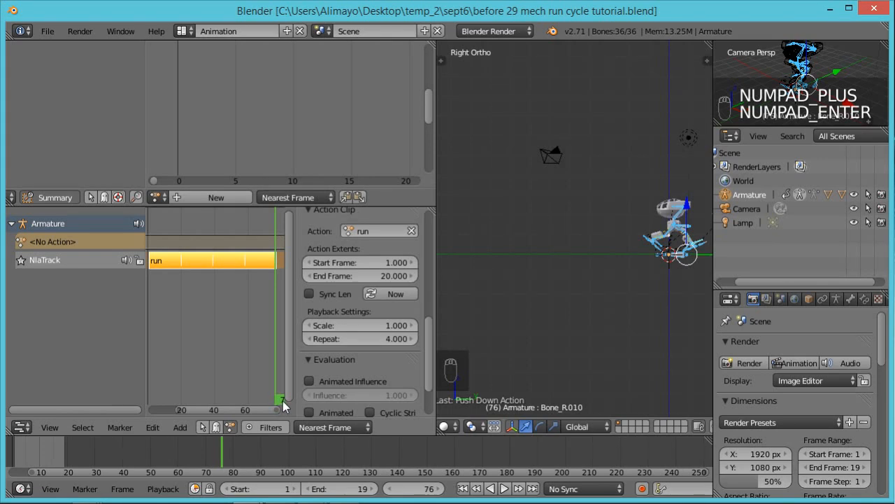
# Step: Return the playhead to frame 0, widen the 3D view, and select only the root bone on the ground beneath the mech
pyautogui.moveTo(282, 402); pyautogui.dragTo(143, 396)
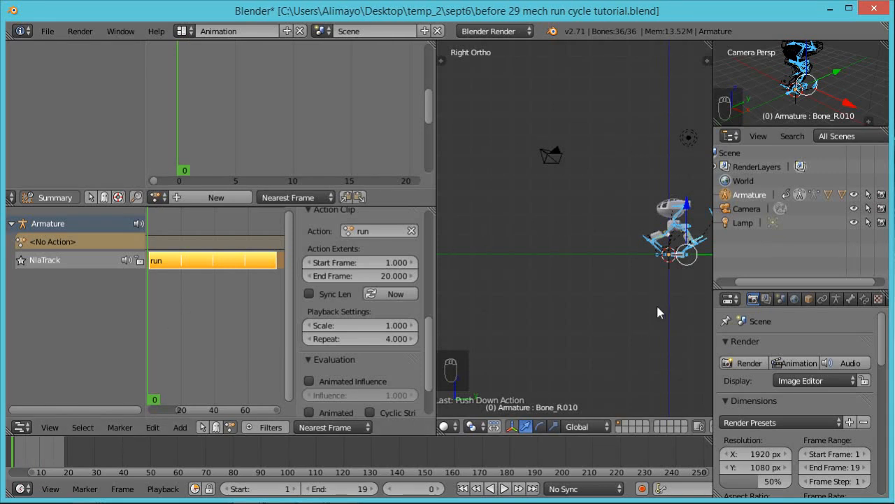
pyautogui.moveTo(713, 273); pyautogui.dragTo(788, 276)
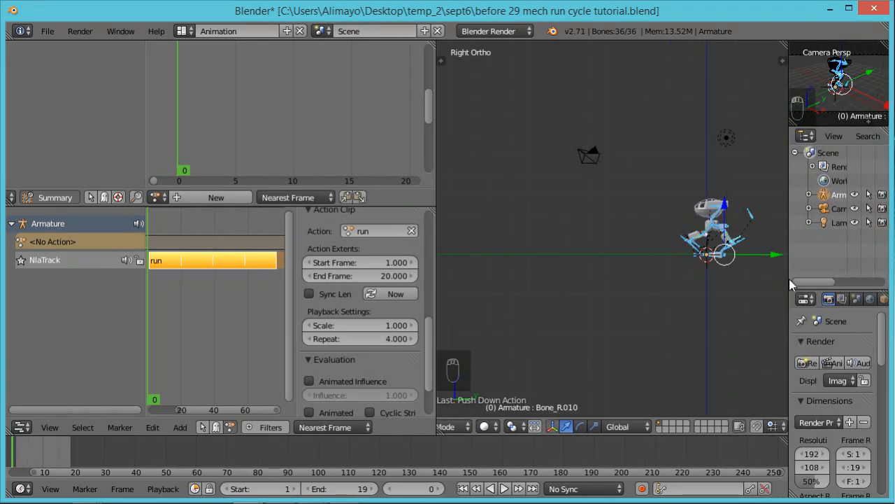
pyautogui.scroll(2, 733, 297)
pyautogui.scroll(1, 733, 298)
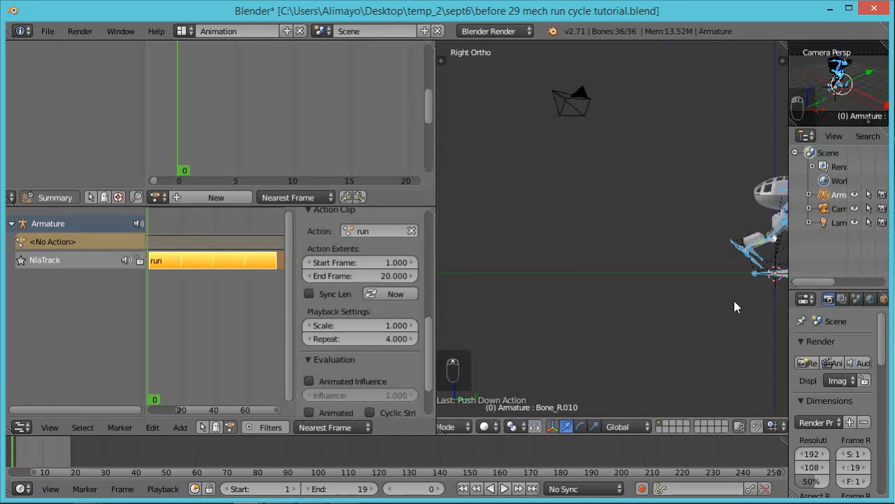
pyautogui.keyDown('shift'); pyautogui.moveTo(768, 312); pyautogui.dragTo(660, 325, button='middle'); pyautogui.keyUp('shift')
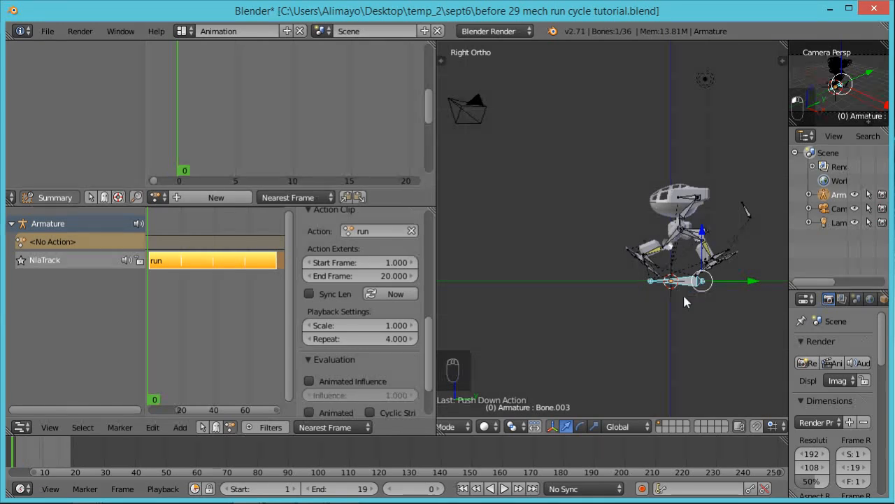
# Step: Insert a Location keyframe for the root bone at frame 0 and save an incremented copy as before 30 mech run cycle tutorial.blend
pyautogui.scroll(-4, 723, 320)
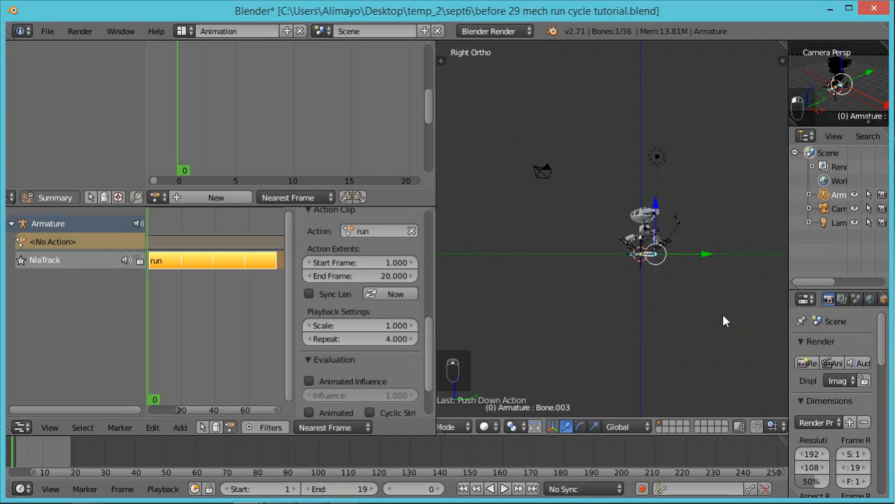
pyautogui.keyDown('shift'); pyautogui.moveTo(661, 315); pyautogui.dragTo(760, 316, button='middle'); pyautogui.keyUp('shift')
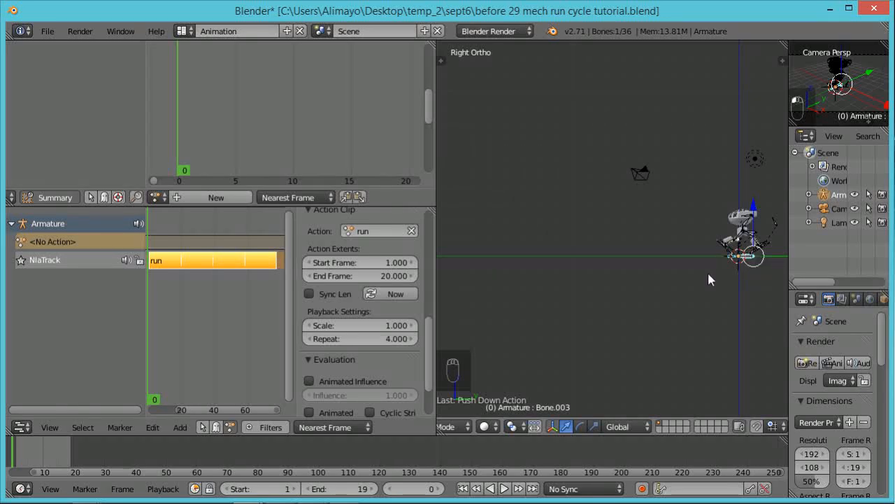
pyautogui.press('i')
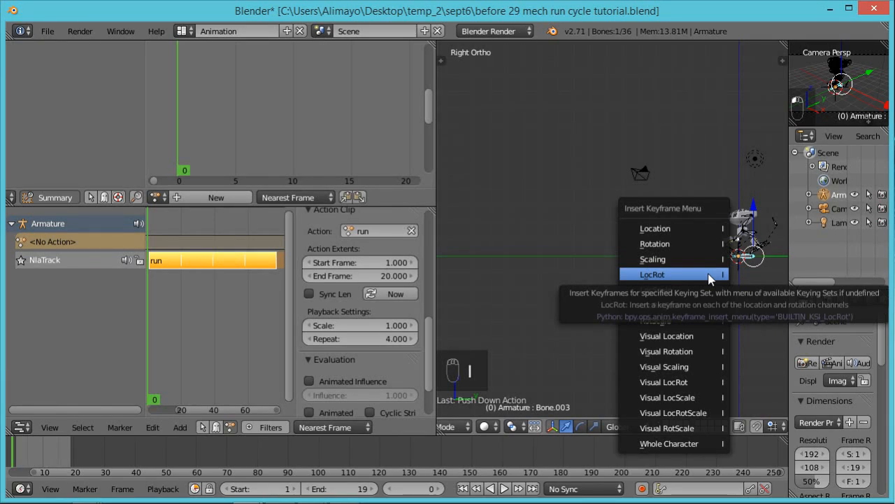
pyautogui.click(676, 233)
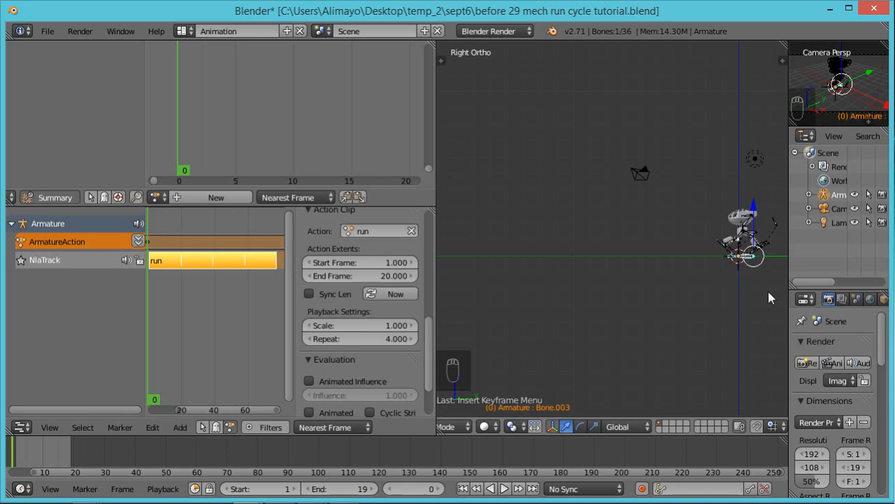
pyautogui.hotkey('ctrl', 'shift', 's')
pyautogui.press('KP_Add')
pyautogui.press('KP_Enter')
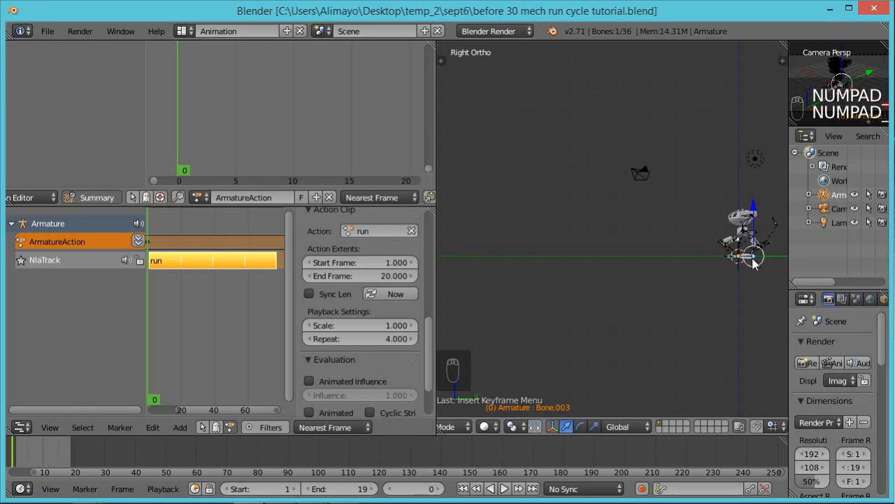
# Step: At frame 77, move the root bone forward along the global Y axis past the camera and insert a Location keyframe
pyautogui.moveTo(158, 404); pyautogui.dragTo(276, 214)
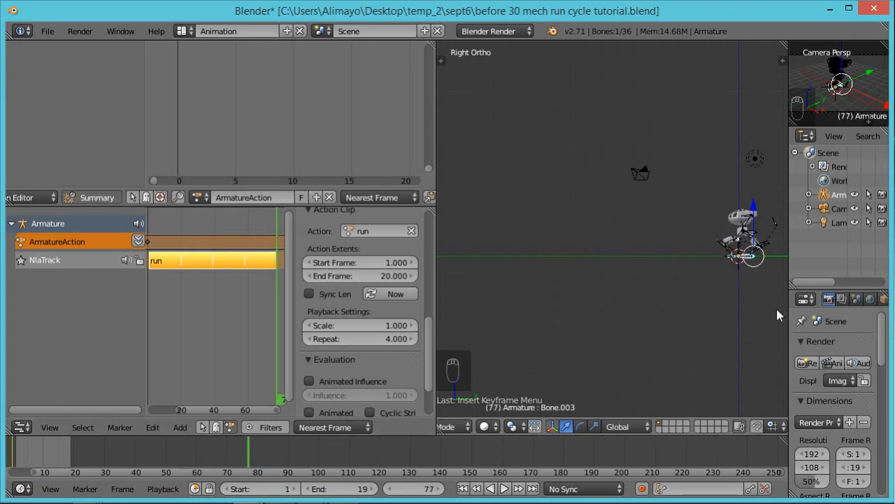
pyautogui.scroll(-1, 768, 264)
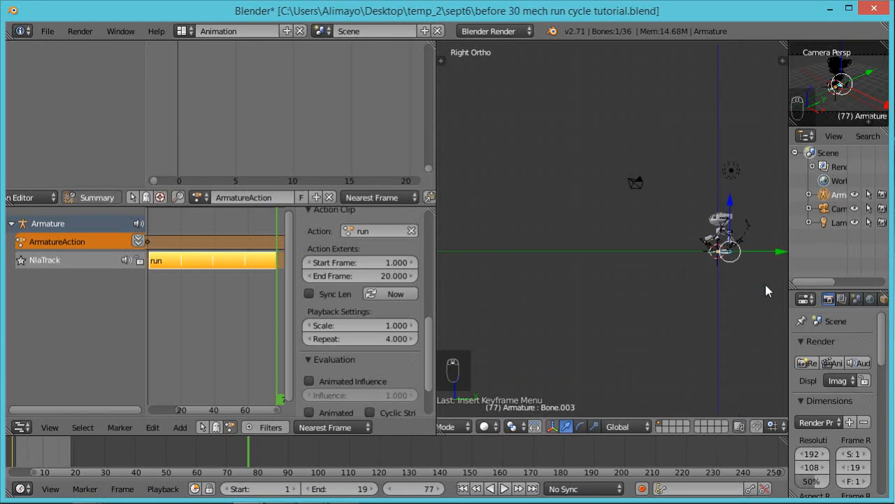
pyautogui.moveTo(780, 254); pyautogui.dragTo(621, 280)
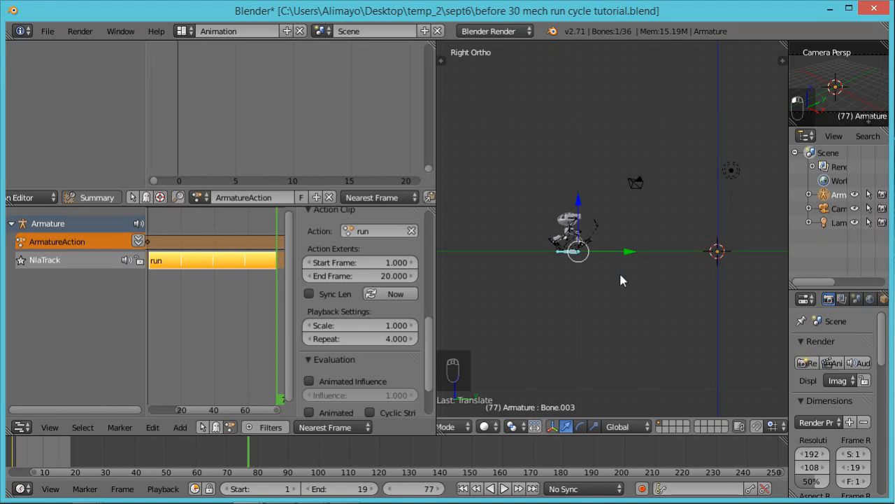
pyautogui.press('i')
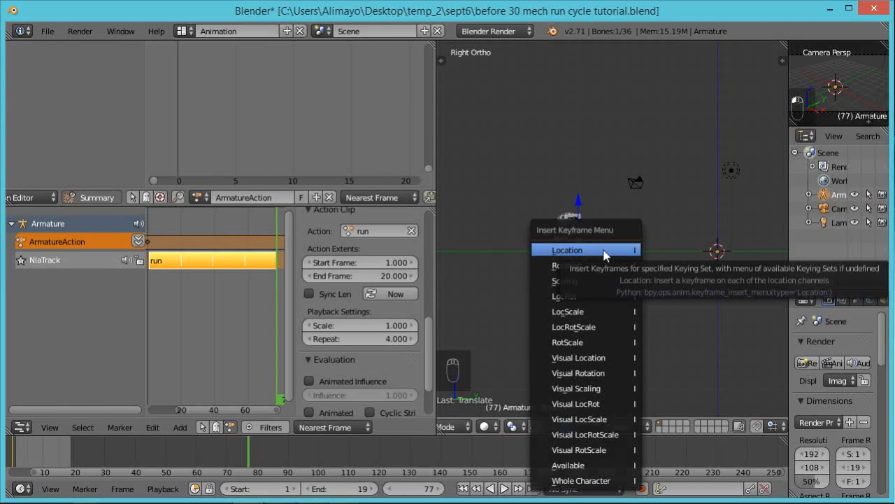
pyautogui.click(606, 256)
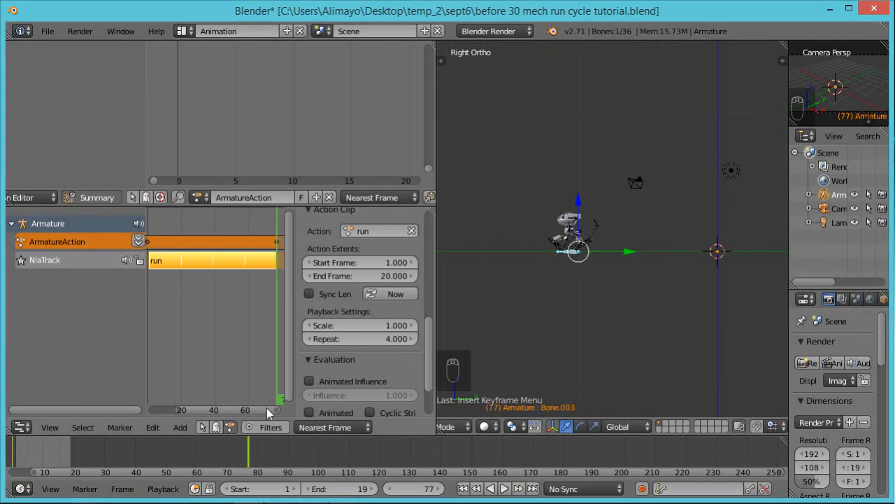
# Step: Set the timeline's end frame to 76 and play the animation
pyautogui.moveTo(274, 408)
pyautogui.mouseDown()
pyautogui.moveTo(195, 400)
pyautogui.moveTo(249, 399)
pyautogui.moveTo(170, 378)
pyautogui.moveTo(210, 396)
pyautogui.moveTo(280, 405)
pyautogui.mouseUp()
pyautogui.scroll(2, 516, 317)
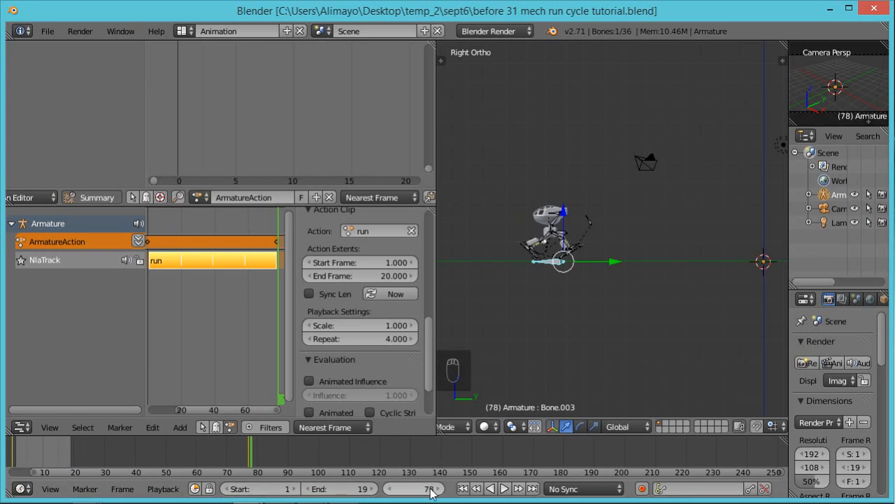
pyautogui.click(389, 490)
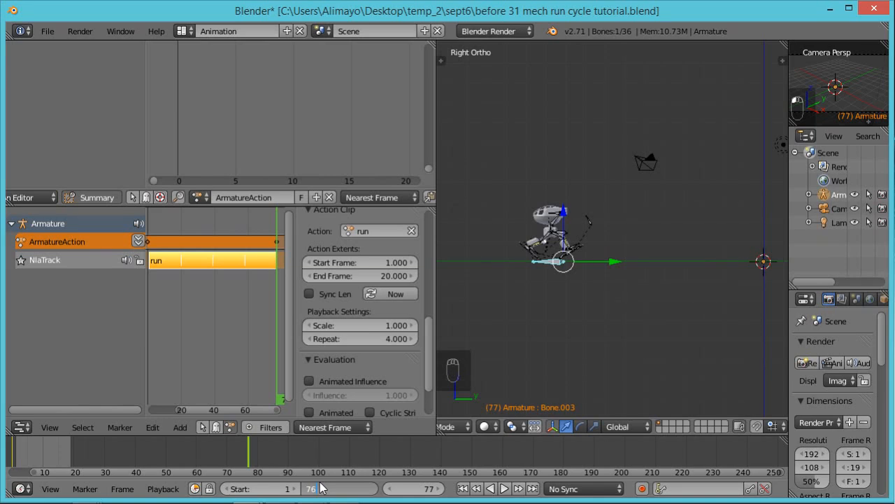
pyautogui.write('76')
pyautogui.press('Return')
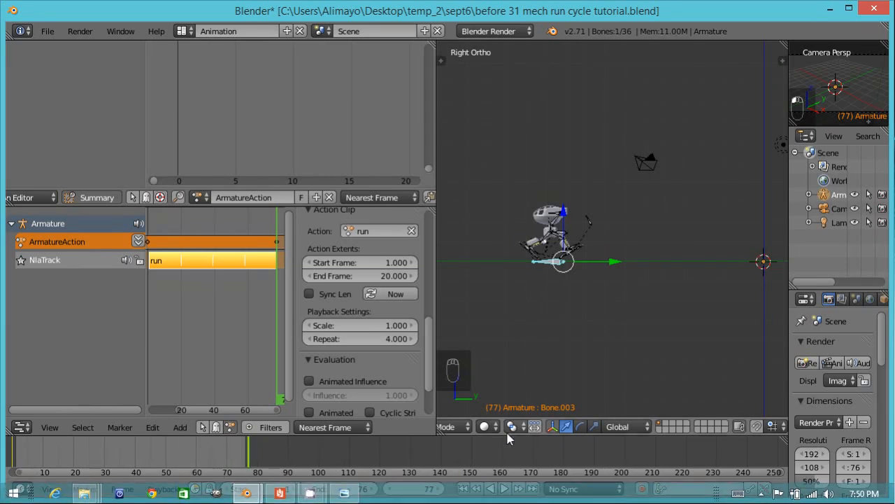
pyautogui.click(504, 489)
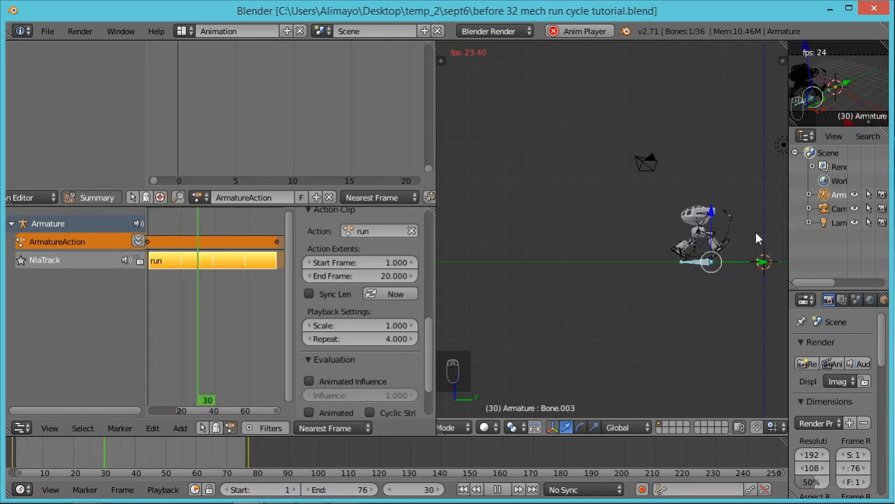
# Step: Widen the Outliner, hide the armature, and turn off the transform manipulator in the 3D view
pyautogui.moveTo(788, 223); pyautogui.dragTo(764, 224)
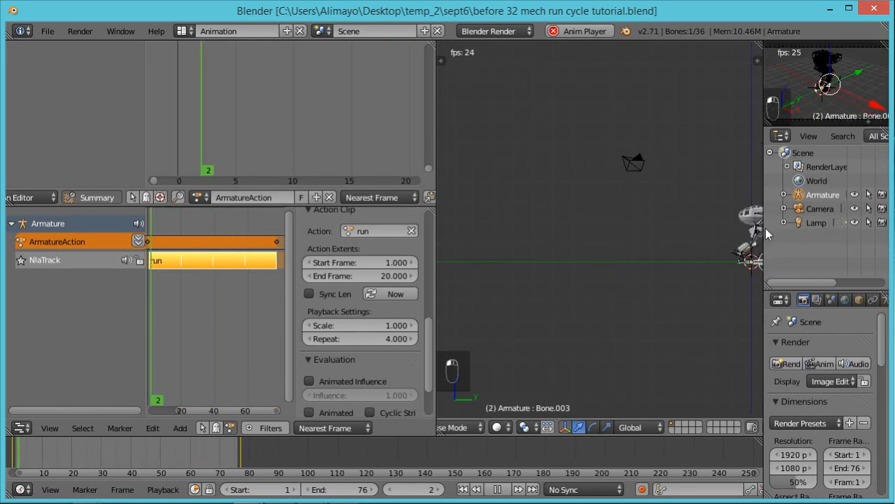
pyautogui.click(855, 194)
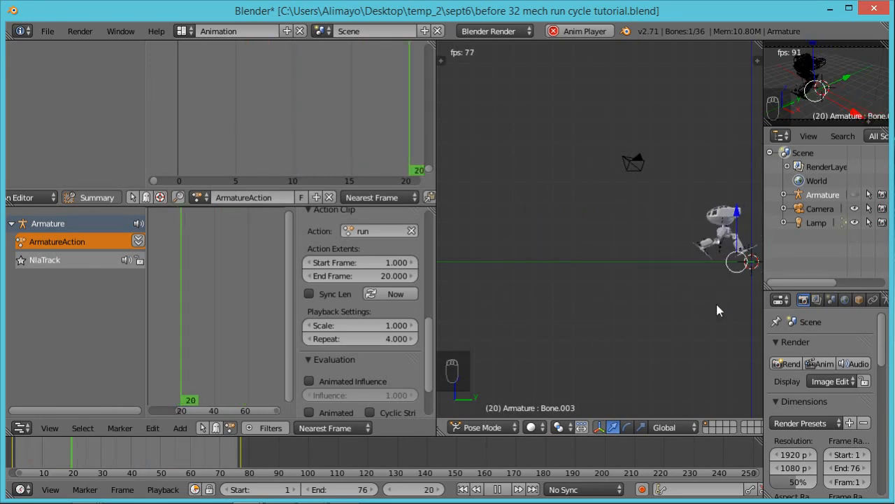
pyautogui.hotkey('ctrl', 'space')
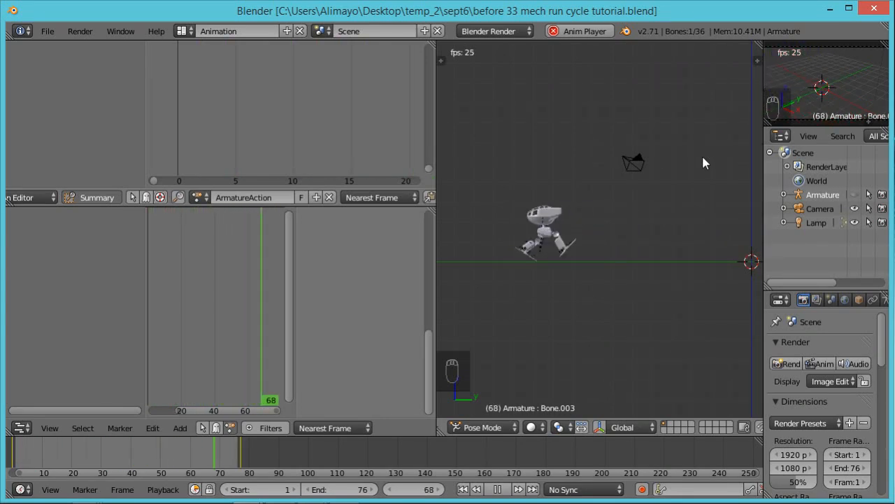
# Step: Reposition the camera in camera view with Lock Camera to View enabled, turn the lock off, and leave camera view
pyautogui.press('KP_0')
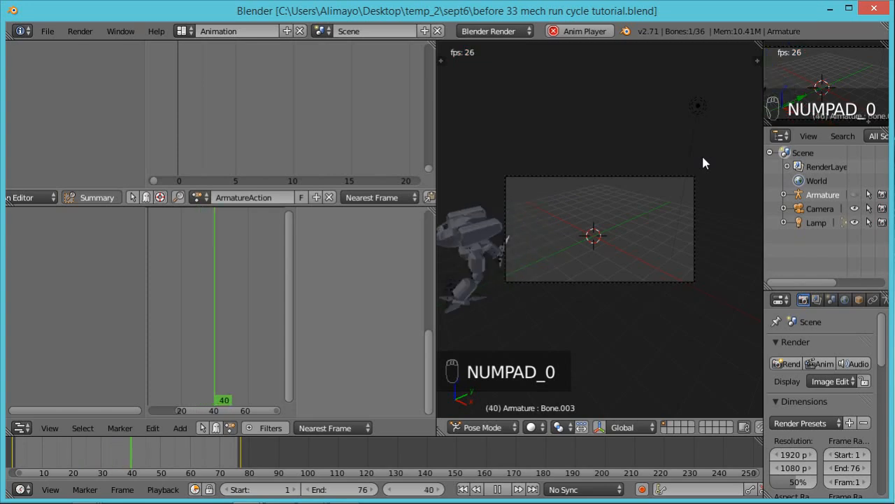
pyautogui.press('n')
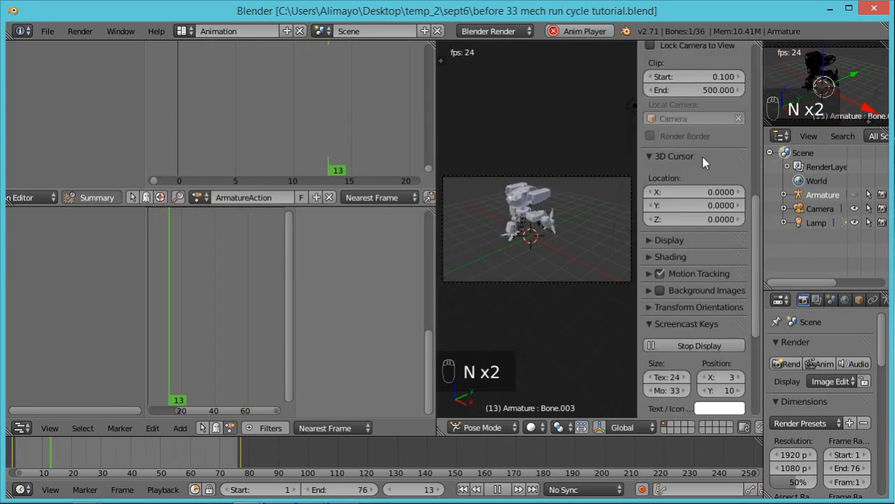
pyautogui.moveTo(755, 209); pyautogui.dragTo(764, 151)
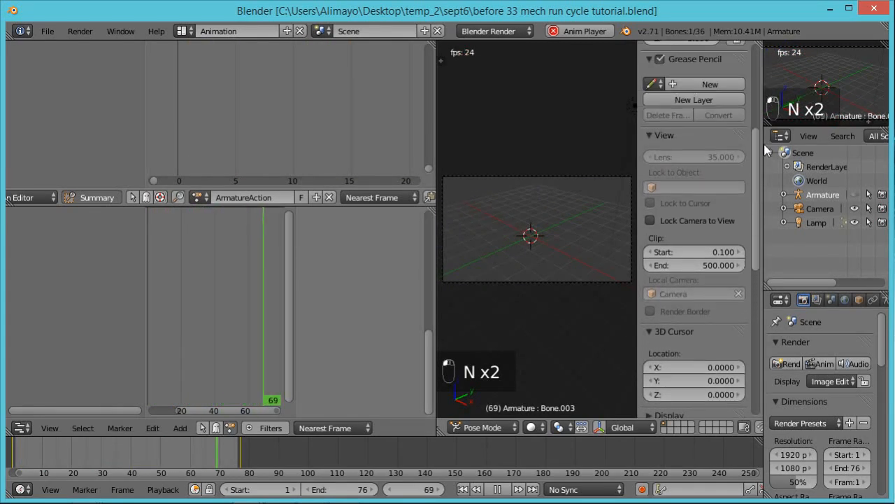
pyautogui.click(650, 220)
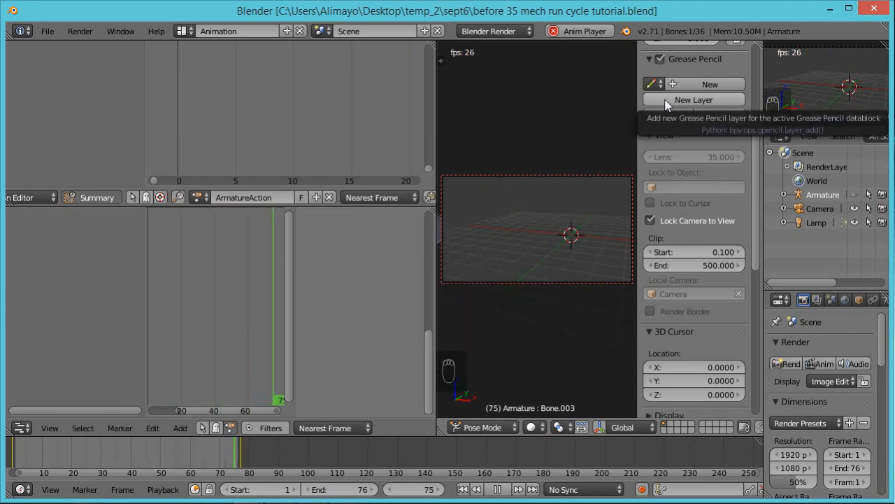
pyautogui.click(650, 221)
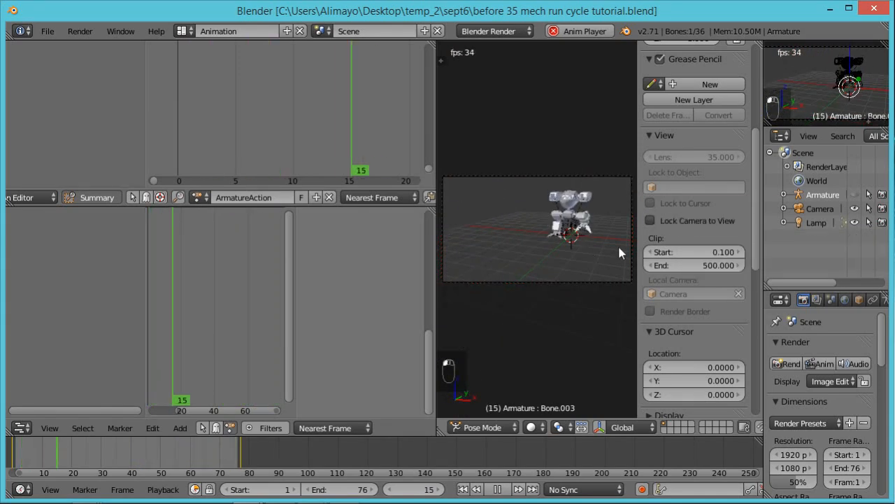
pyautogui.press('KP_0')
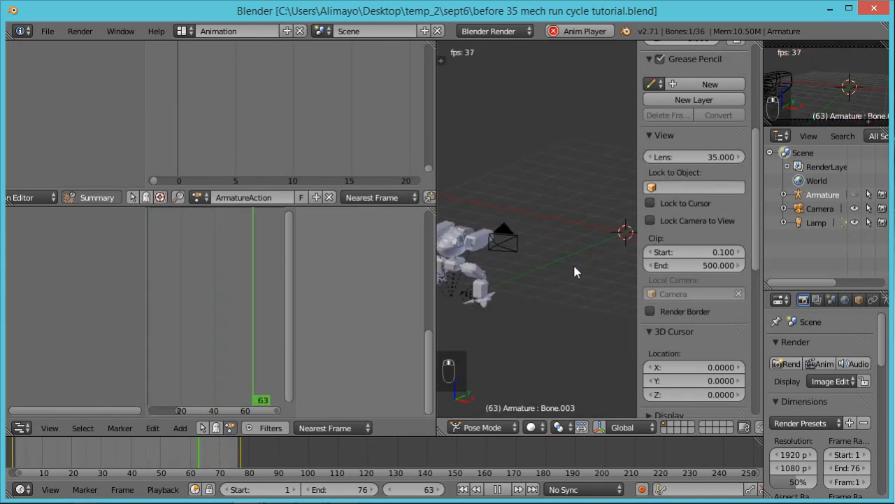
# Step: Widen the 3D view and switch from Pose Mode to Object Mode with the camera selected
pyautogui.scroll(-2, 577, 245)
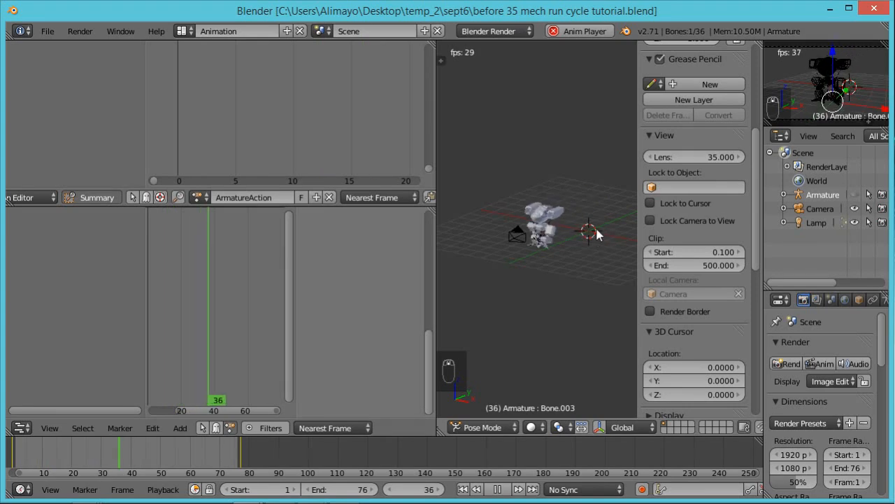
pyautogui.moveTo(435, 229); pyautogui.dragTo(95, 212)
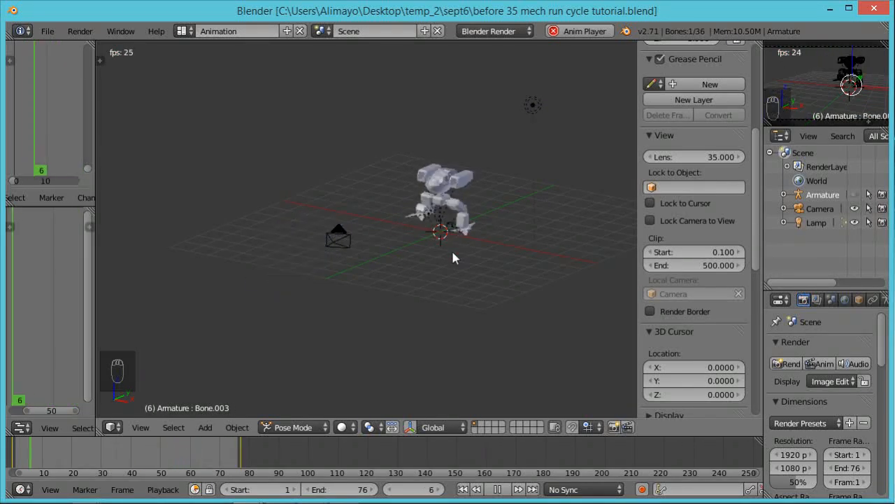
pyautogui.click(316, 429)
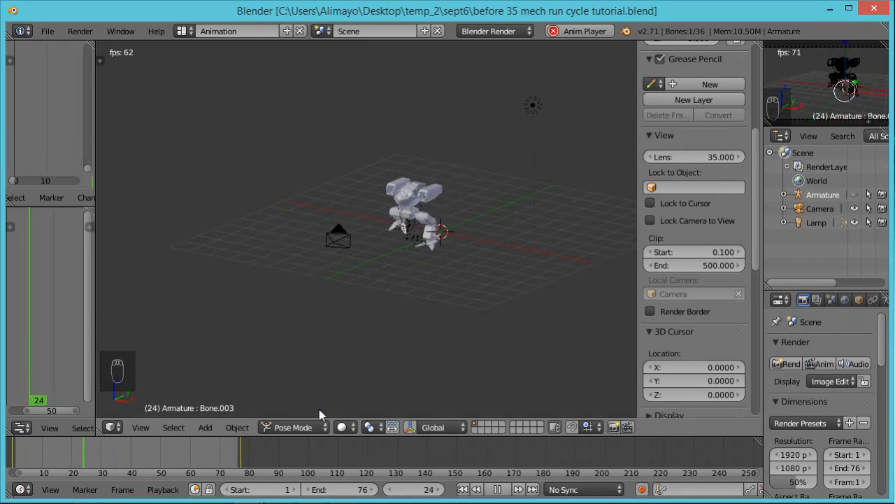
pyautogui.rightClick(349, 239)
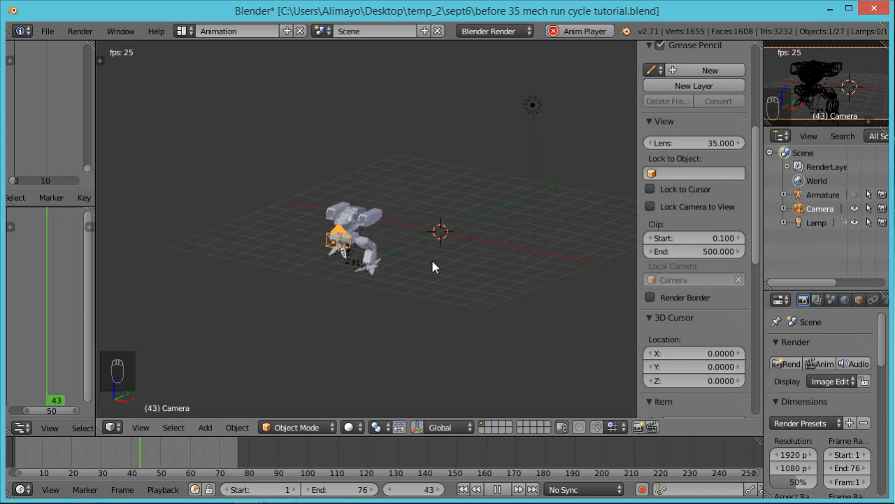
# Step: Add a ground plane beneath the mech, scaled up to about 8.1, and hide the 3D view's properties sidebar
pyautogui.hotkey('shift', 'a')
pyautogui.moveTo(431, 261)
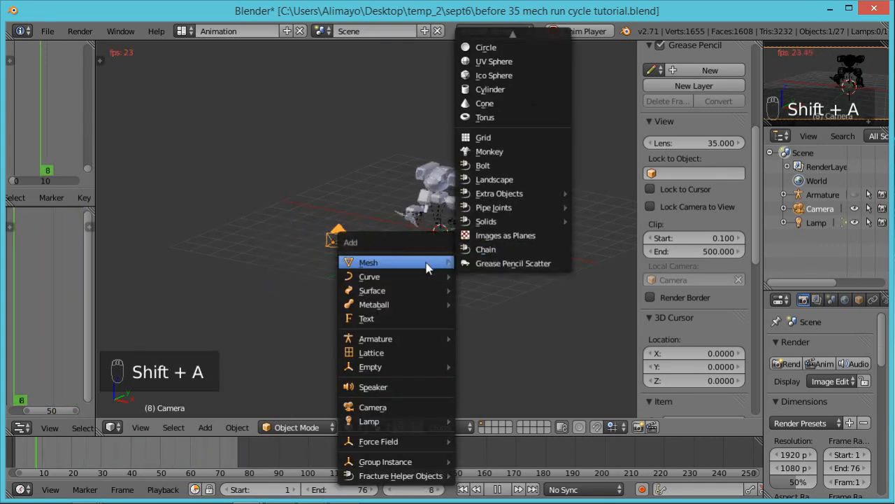
pyautogui.moveTo(511, 34)
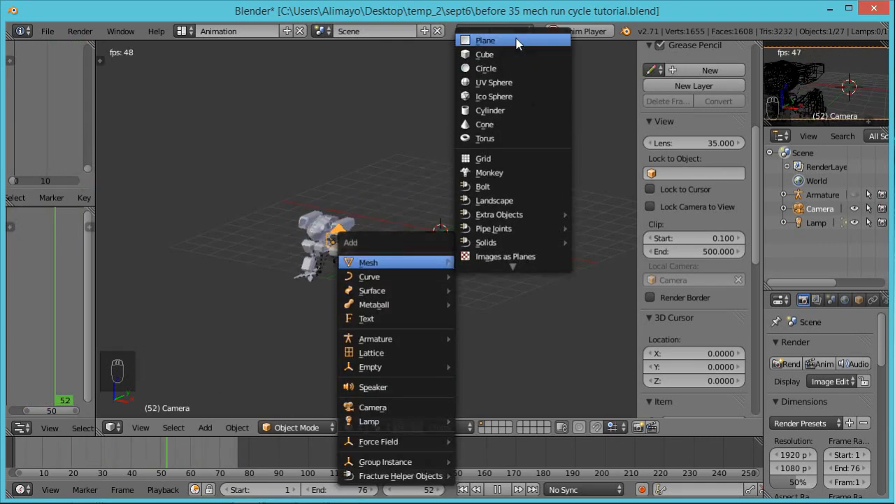
pyautogui.click(518, 44)
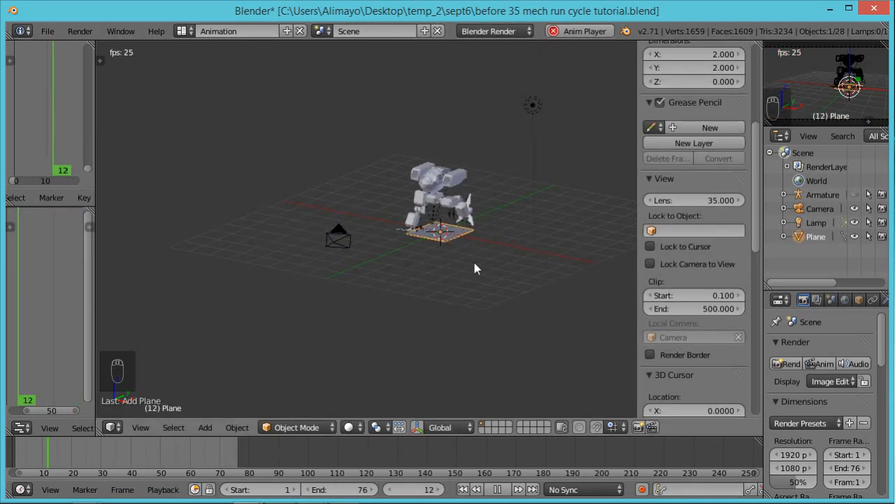
pyautogui.press('s')
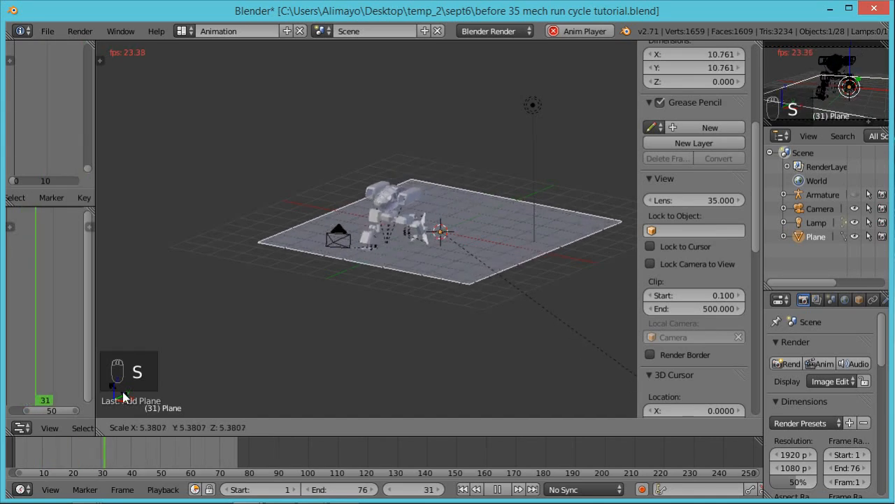
pyautogui.click(251, 56)
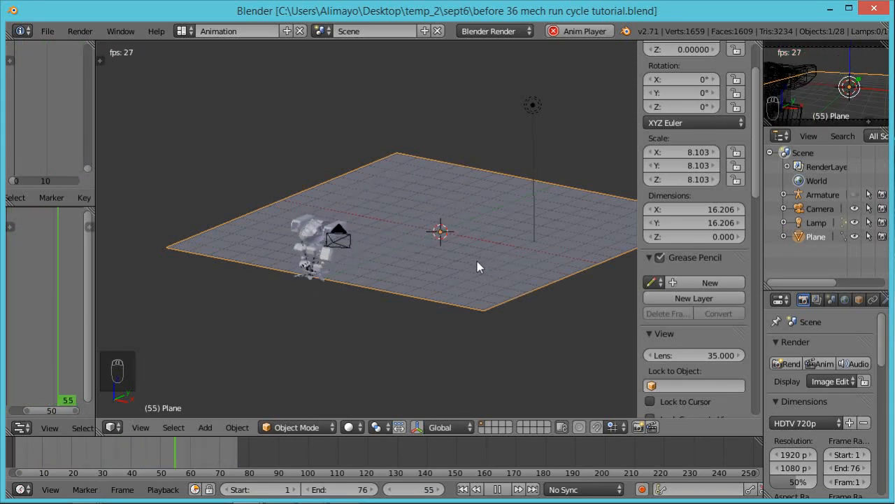
pyautogui.press('n')
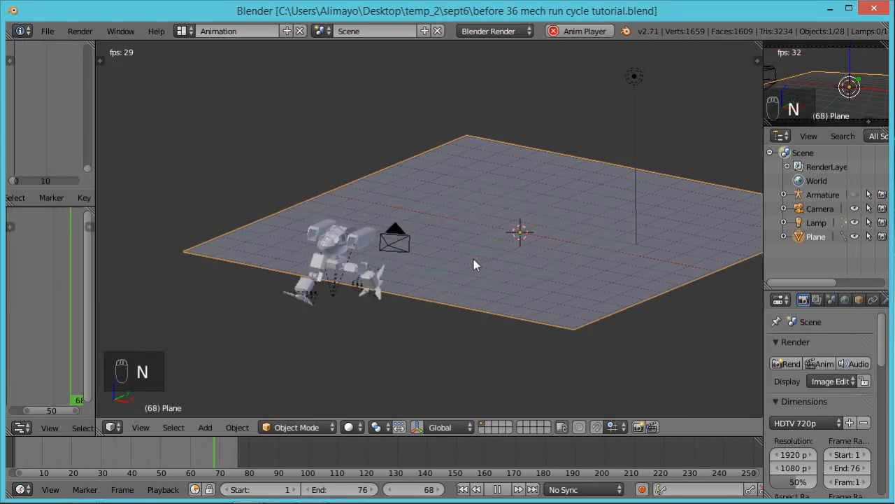
# Step: Switch the render engine to Cycles Render, with GPU Compute as the device and New Window as the render display
pyautogui.click(495, 31)
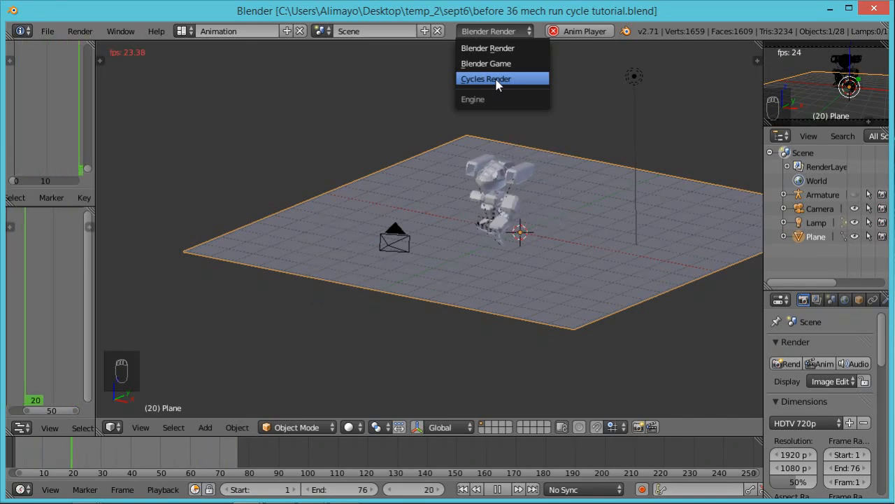
pyautogui.click(496, 79)
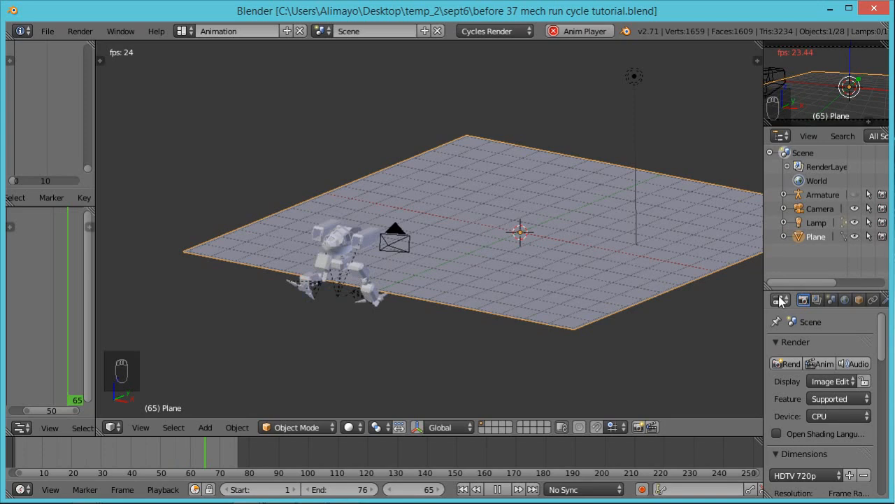
pyautogui.click(852, 418)
pyautogui.click(830, 386)
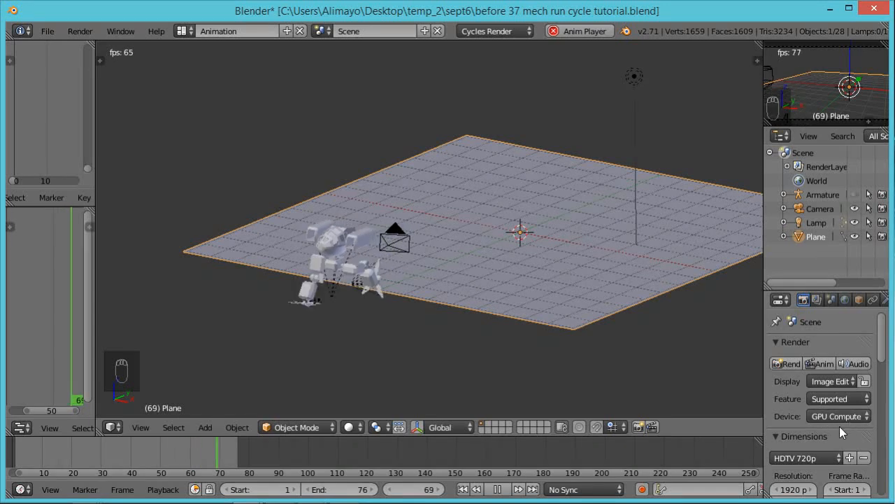
pyautogui.click(846, 382)
pyautogui.click(795, 334)
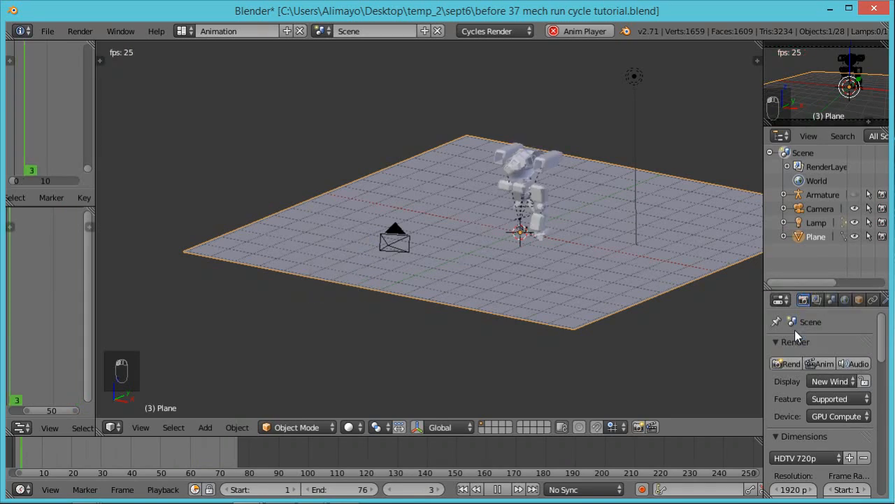
# Step: Widen the render properties area and apply the HDTV 720p render preset
pyautogui.moveTo(764, 340); pyautogui.dragTo(741, 343)
pyautogui.moveTo(880, 338); pyautogui.dragTo(872, 396)
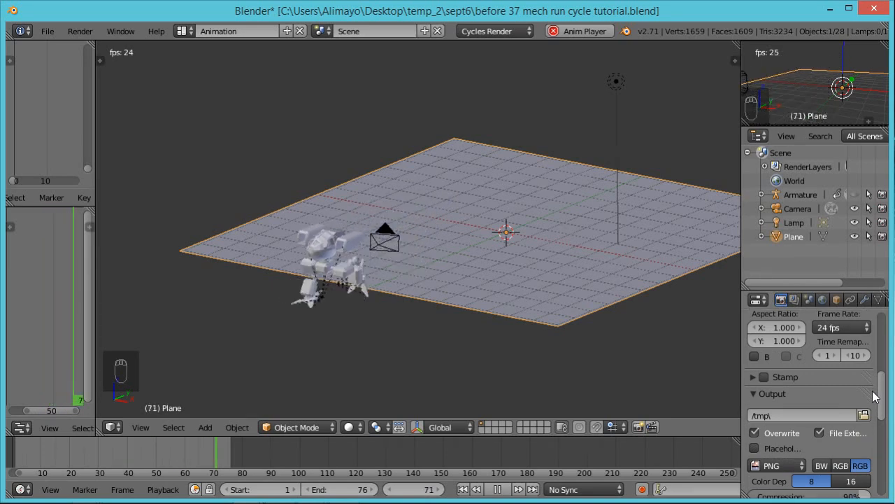
pyautogui.moveTo(880, 385); pyautogui.dragTo(884, 357)
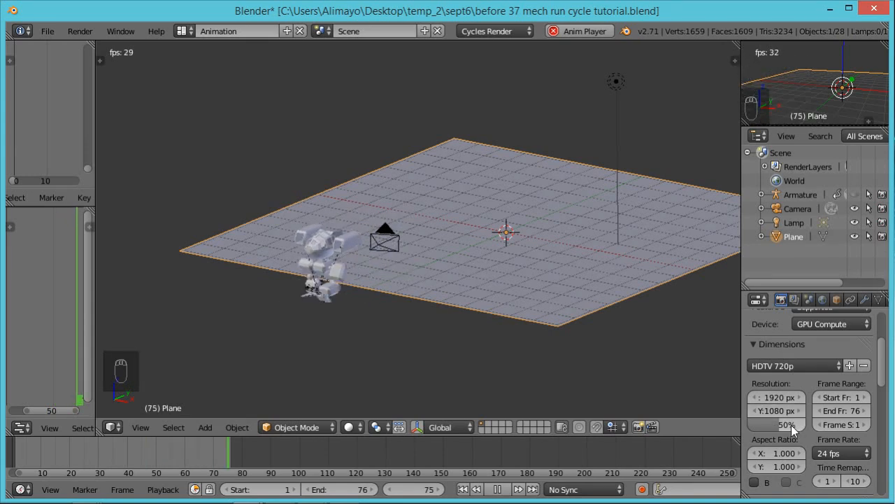
pyautogui.click(816, 368)
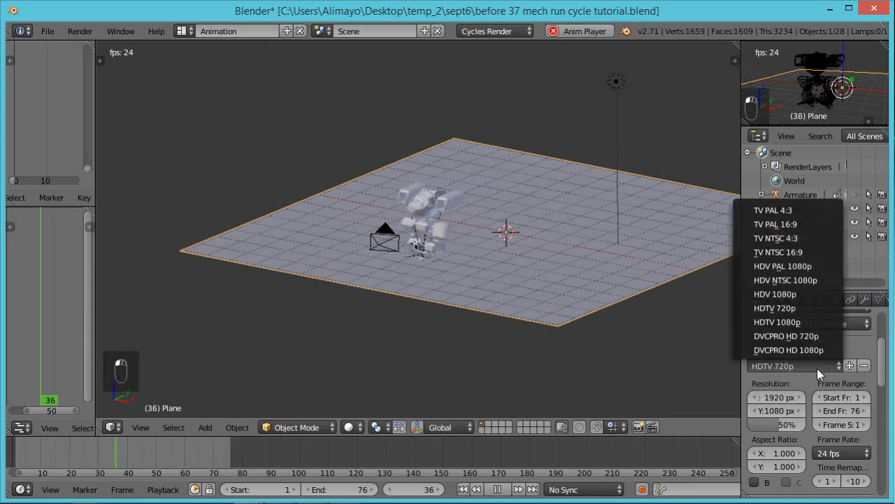
pyautogui.click(796, 308)
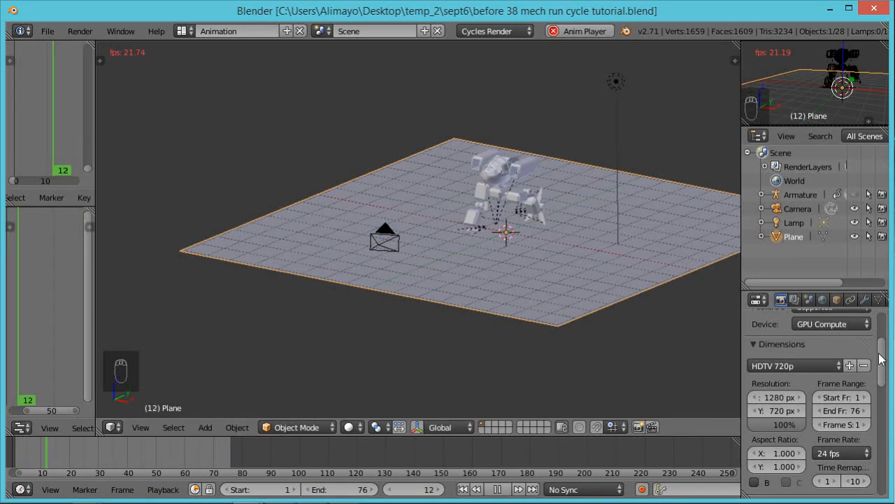
# Step: Create a folder named "mech animation output" inside sept6 and set it as the render output path
pyautogui.moveTo(881, 359); pyautogui.dragTo(885, 418)
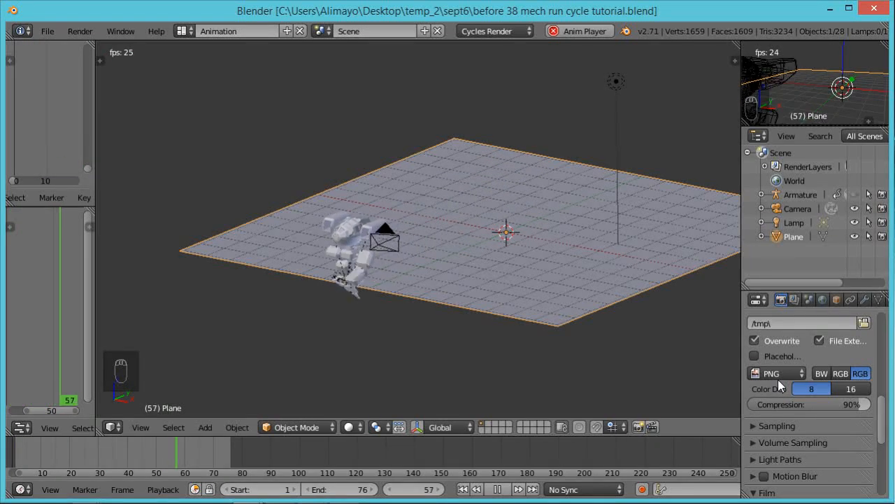
pyautogui.click(865, 323)
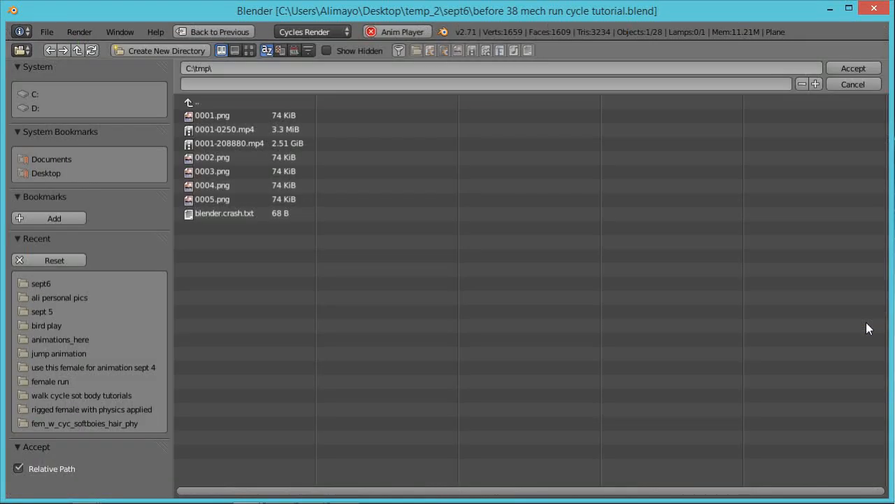
pyautogui.click(45, 284)
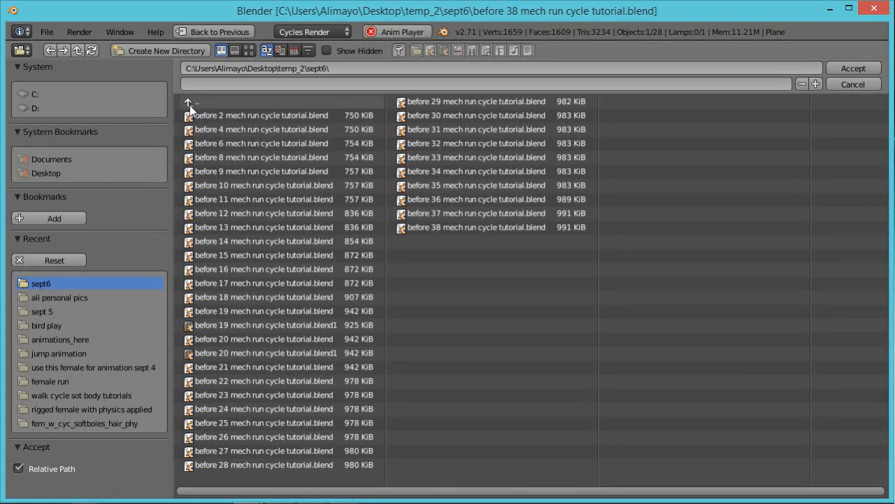
pyautogui.click(166, 48)
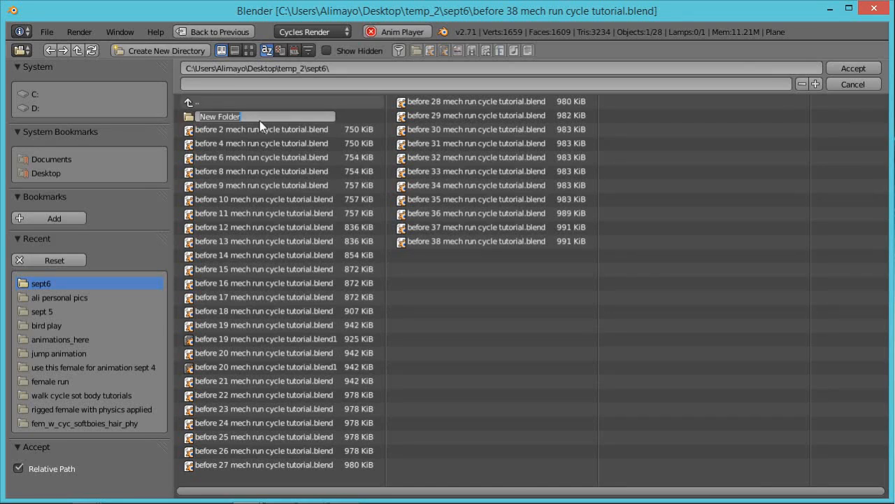
pyautogui.write('mech animation output')
pyautogui.press('Return')
pyautogui.click(259, 121)
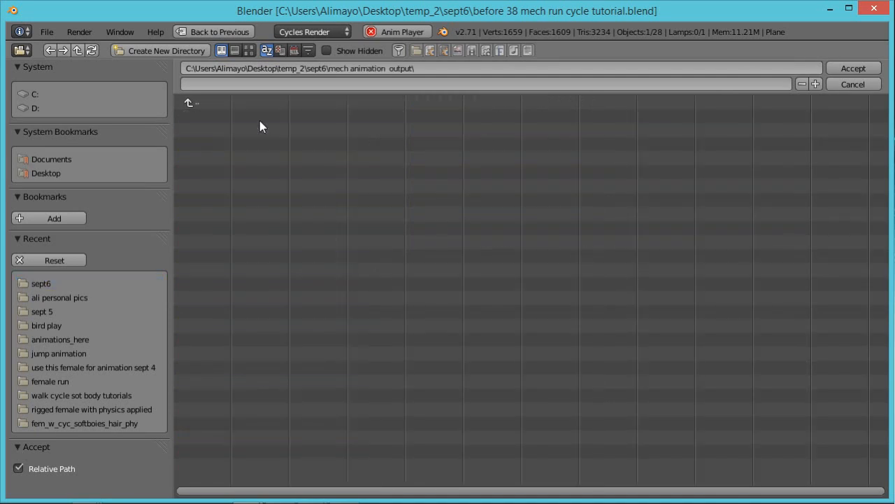
pyautogui.click(853, 64)
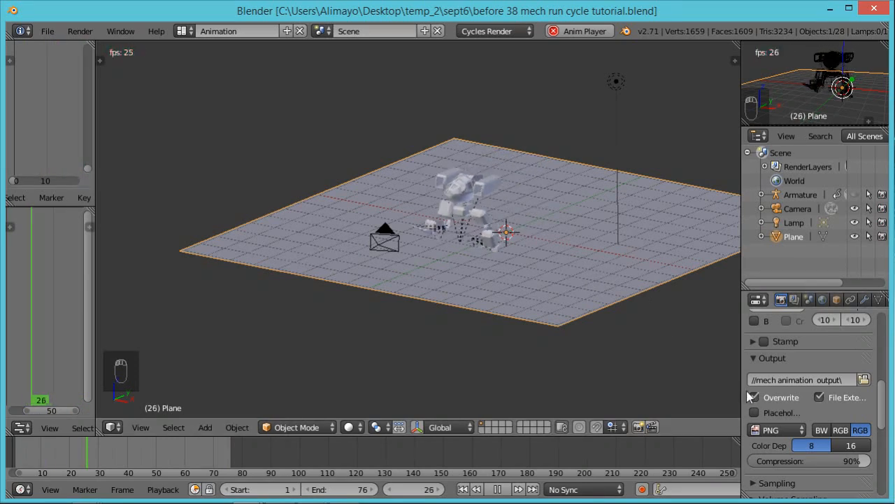
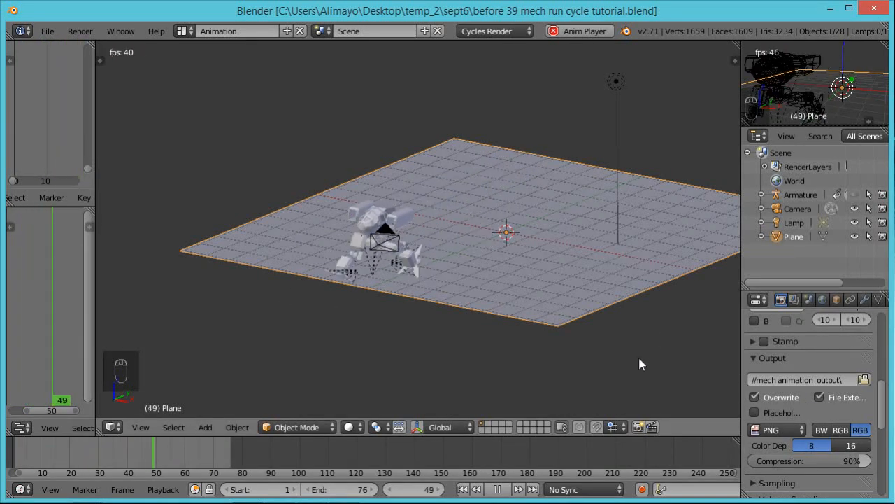
# Step: Split the 3D view into two side-by-side views and set the left one to Rendered shading
pyautogui.moveTo(661, 502)
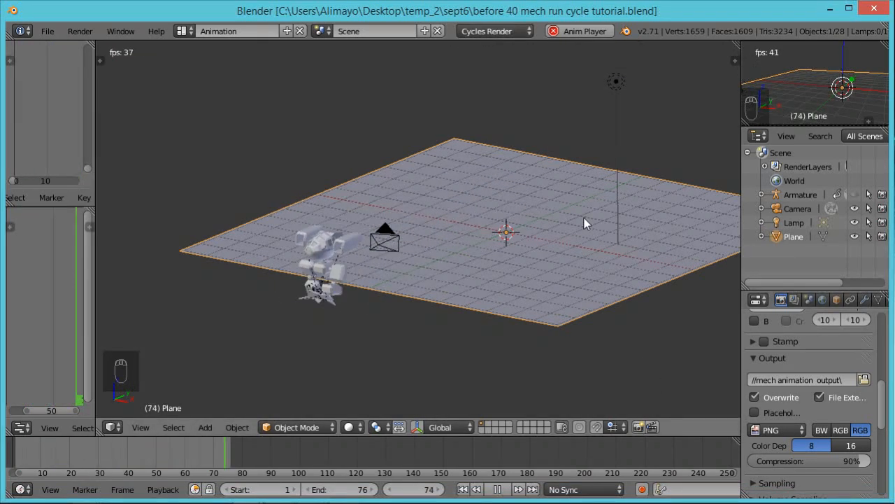
pyautogui.moveTo(737, 44); pyautogui.dragTo(361, 111)
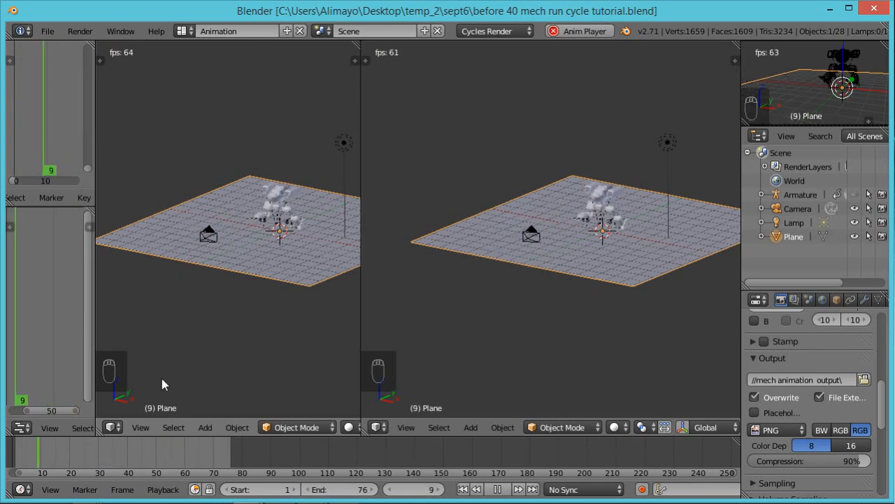
pyautogui.click(116, 427)
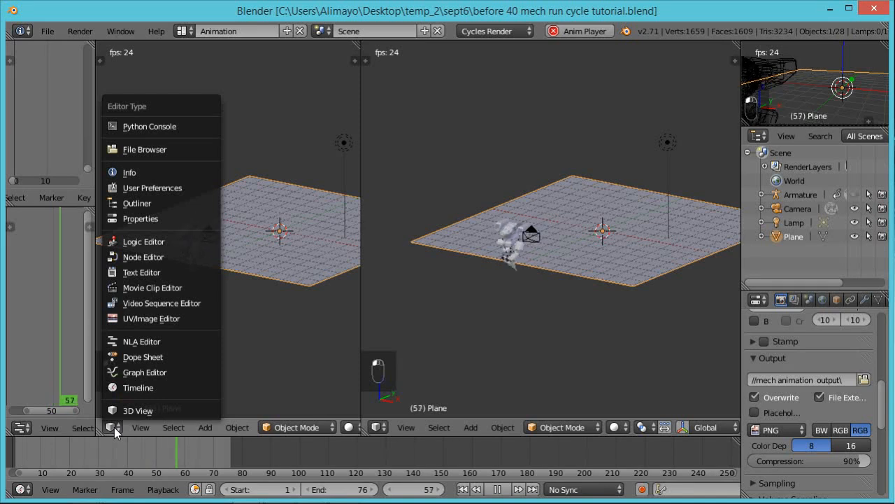
pyautogui.hscroll(4, 283, 426)
pyautogui.click(251, 428)
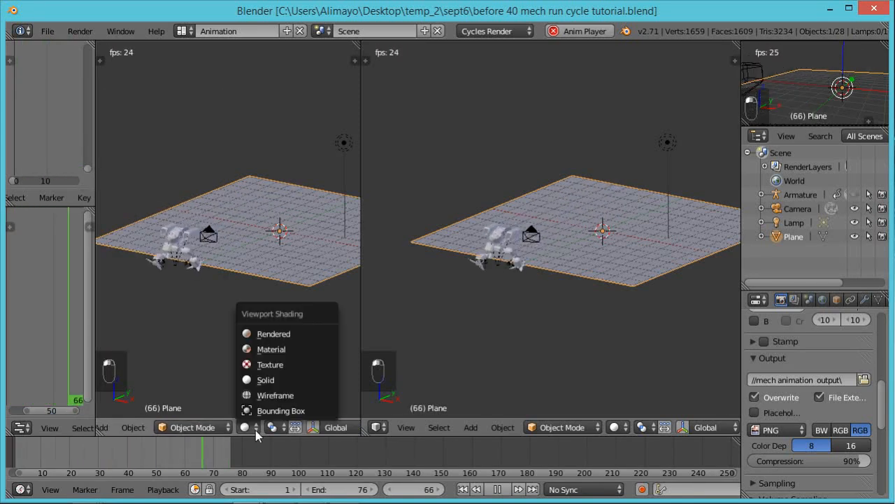
pyautogui.click(277, 333)
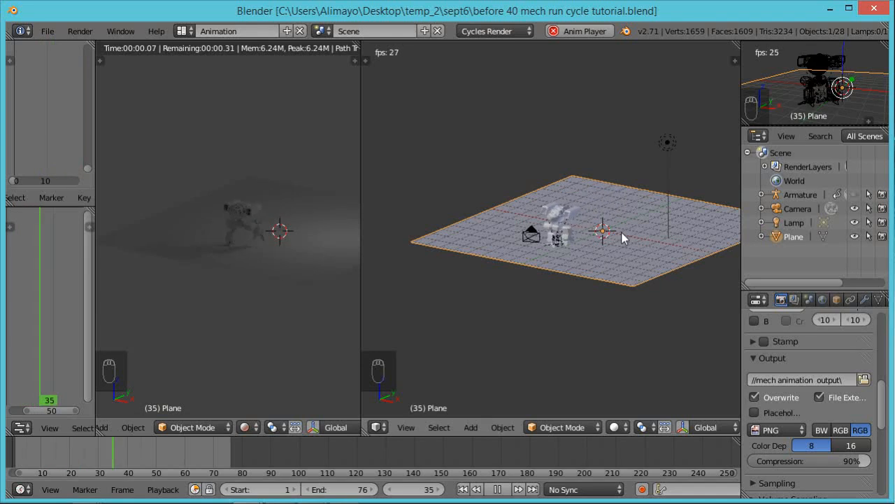
# Step: Add a second plane, turn on the transform manipulator, and raise the plane along Z high above the ground
pyautogui.hotkey('shift', 'a')
pyautogui.moveTo(627, 238)
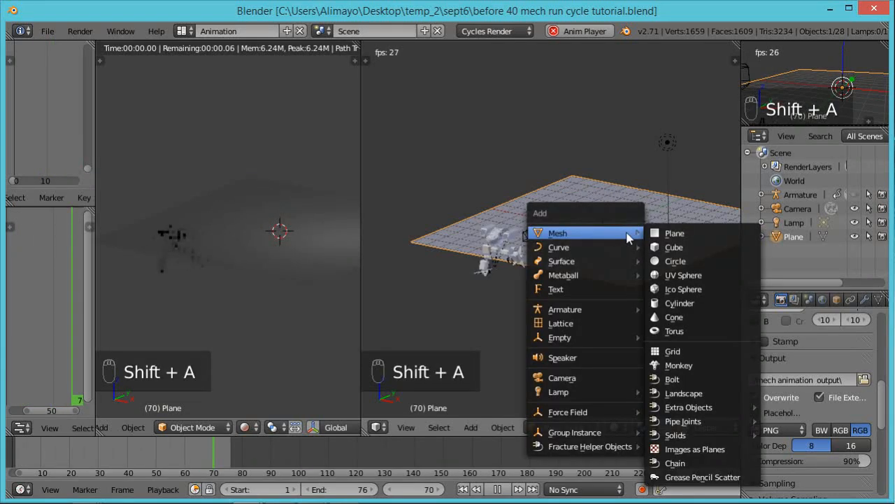
pyautogui.click(677, 234)
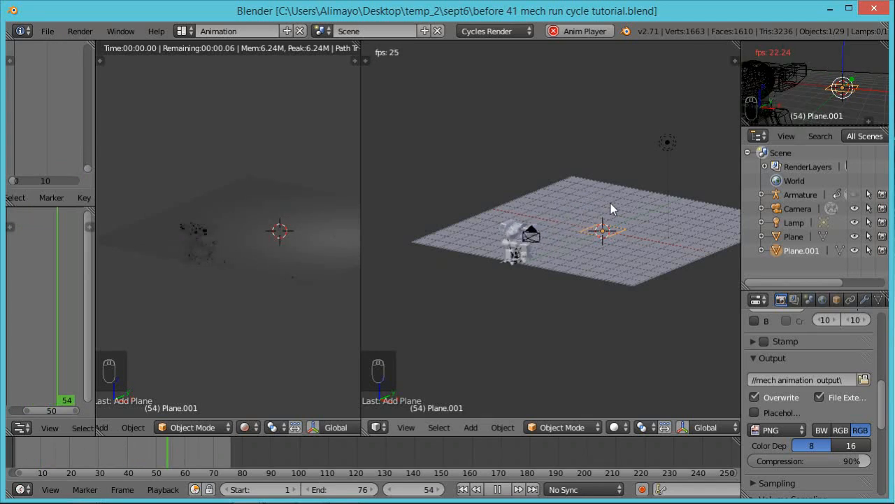
pyautogui.hotkey('ctrl', 'space')
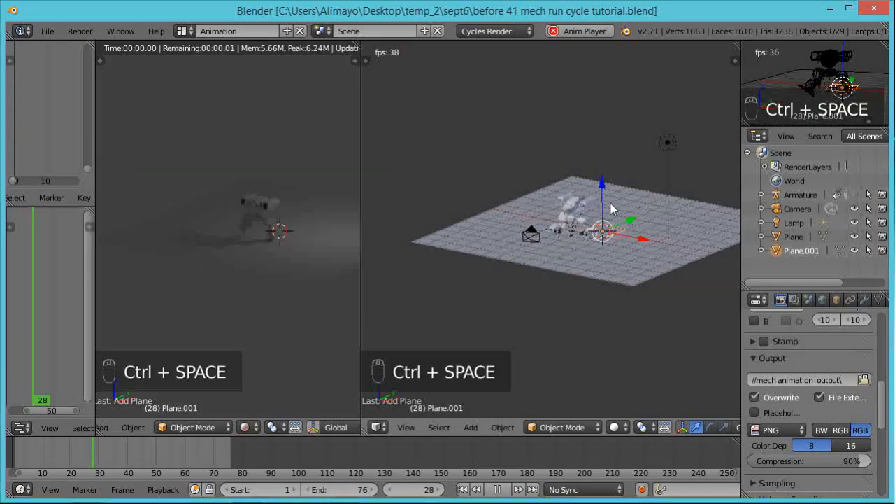
pyautogui.moveTo(608, 188); pyautogui.dragTo(604, 184)
pyautogui.moveTo(601, 112); pyautogui.dragTo(598, 46)
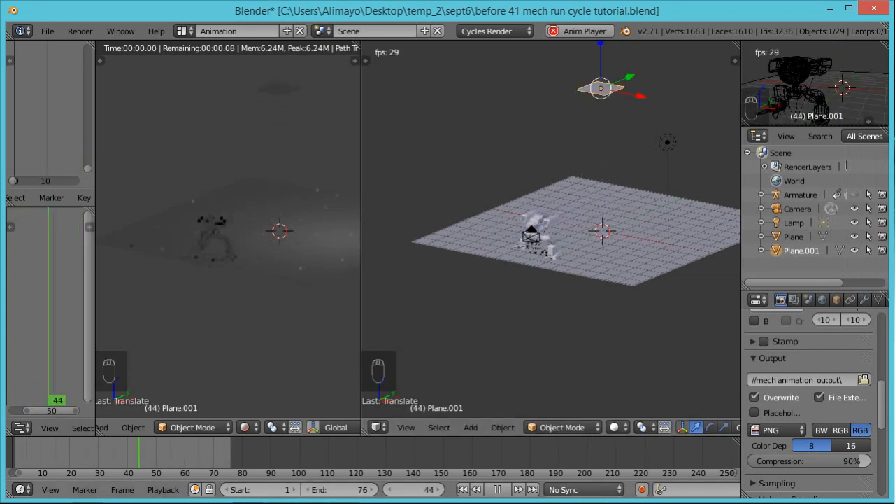
pyautogui.moveTo(309, 500)
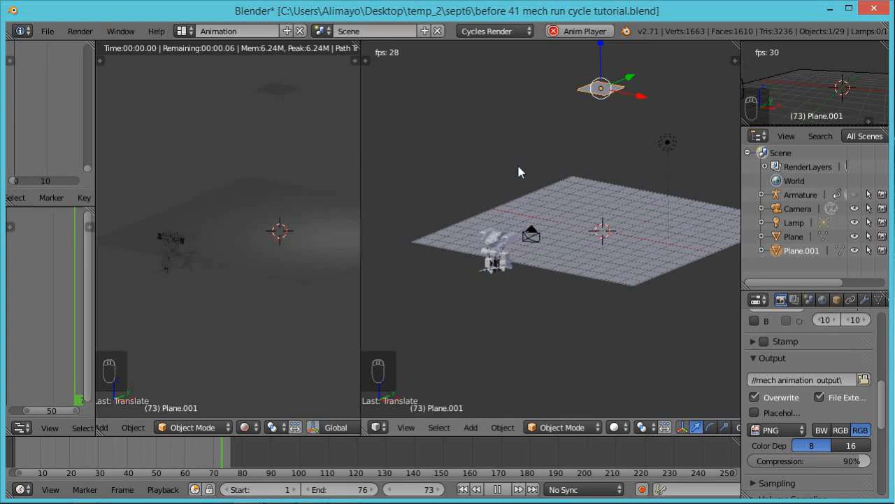
# Step: Scale the raised plane up to roughly the ground plane's size and give it a new material with an Emission surface
pyautogui.press('s')
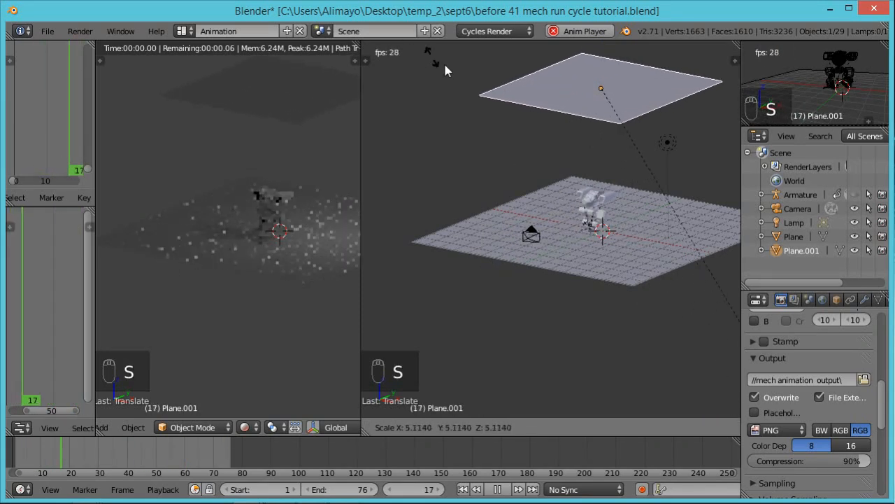
pyautogui.click(535, 115)
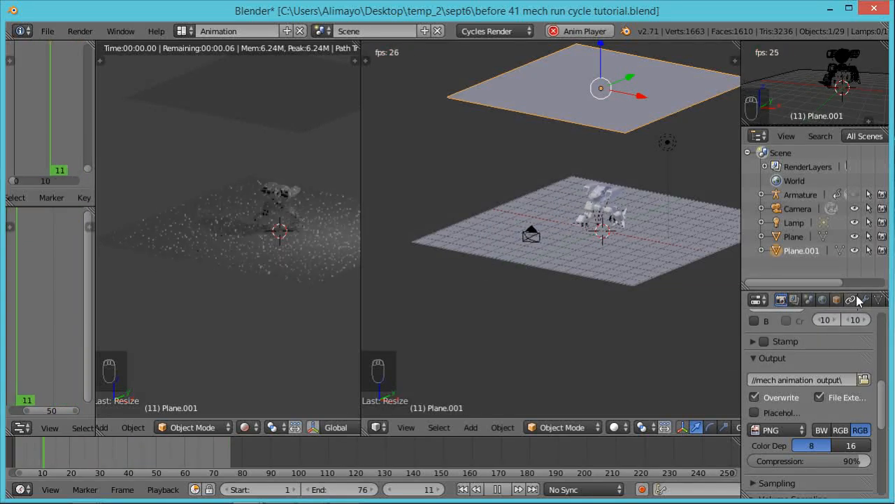
pyautogui.moveTo(852, 298); pyautogui.dragTo(848, 299, button='middle')
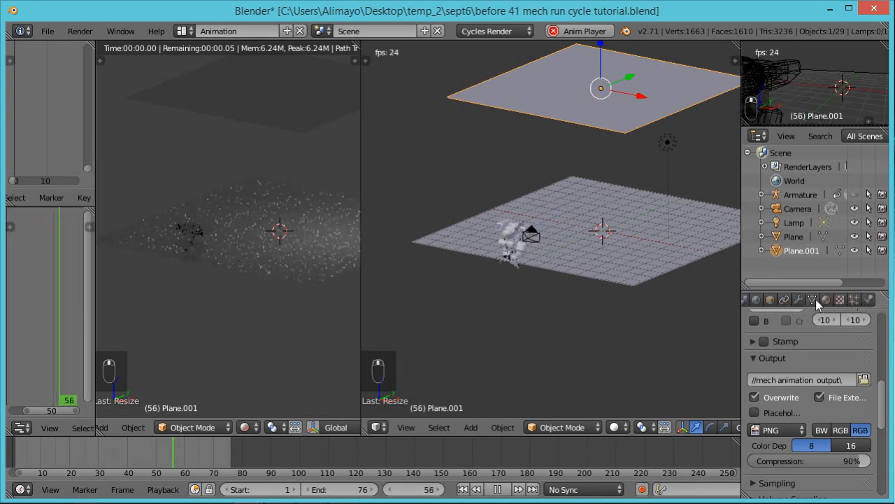
pyautogui.click(827, 299)
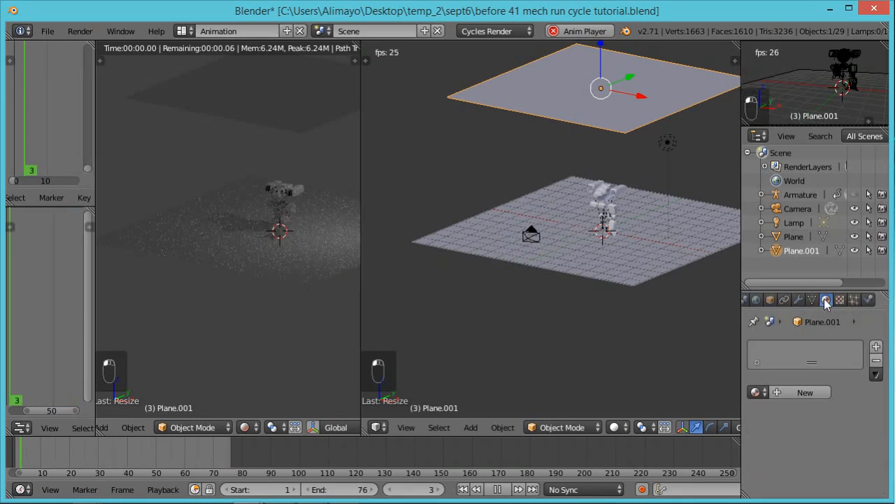
pyautogui.click(804, 392)
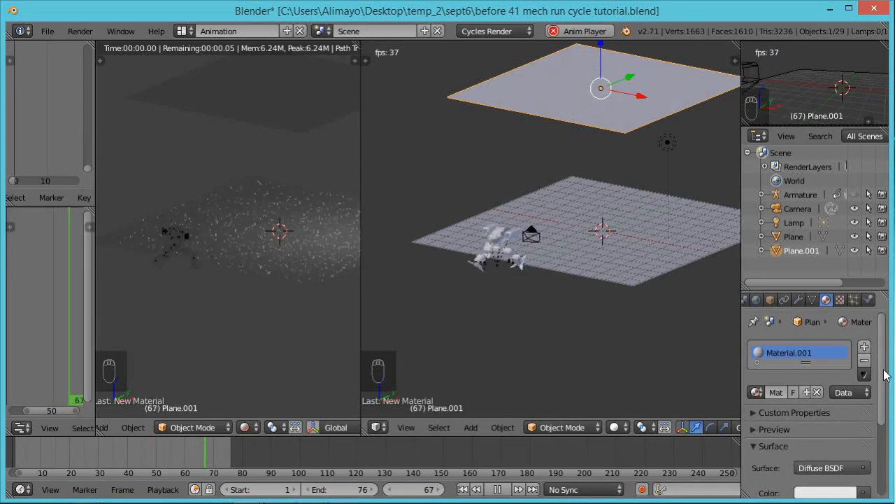
pyautogui.scroll(-3, 885, 412)
pyautogui.scroll(-3, 885, 413)
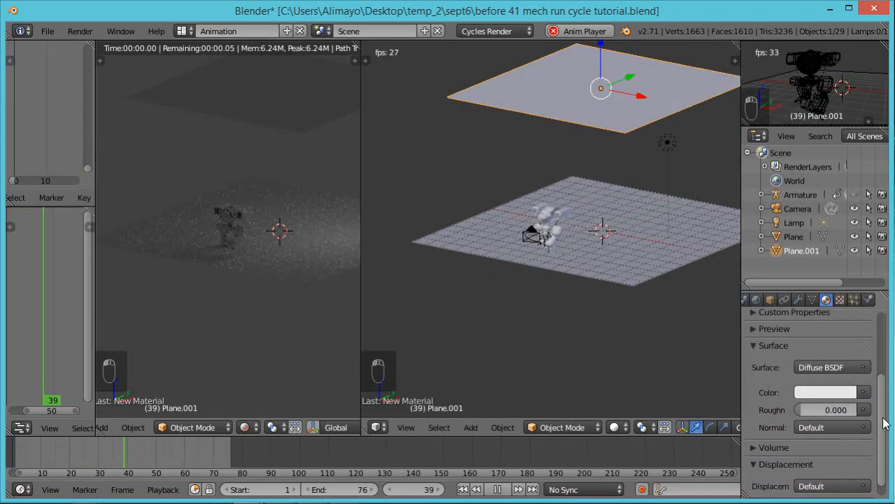
pyautogui.click(828, 366)
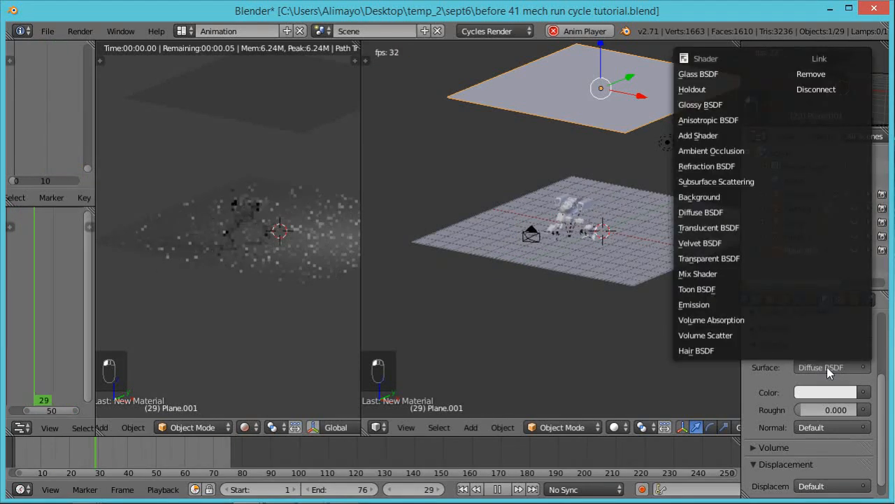
pyautogui.click(709, 305)
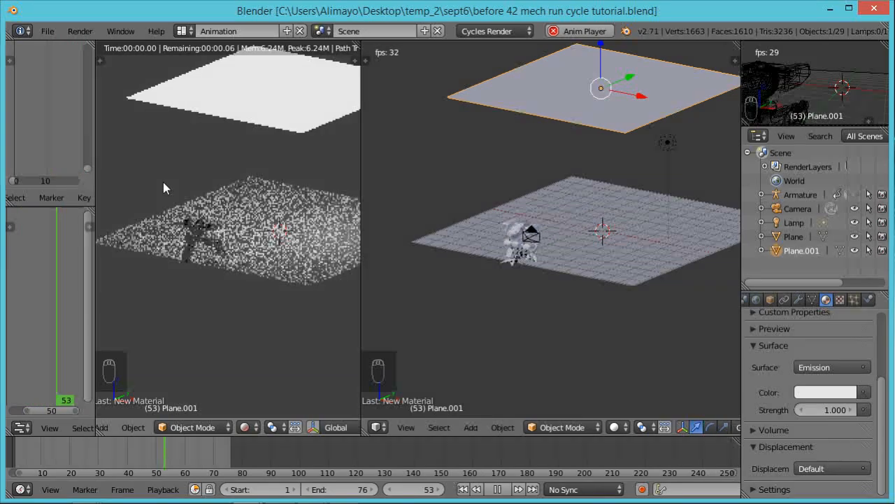
# Step: Show the rendered view through the camera, stop the animation playback, and widen the rendered view
pyautogui.press('KP_0')
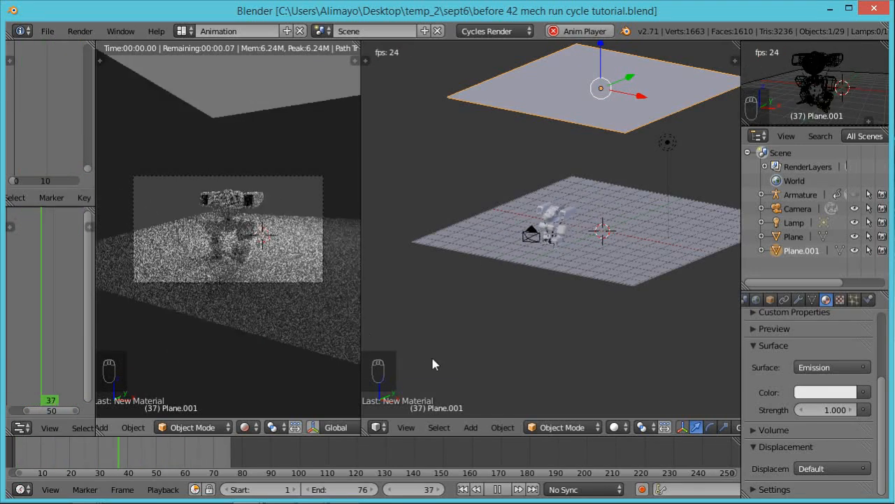
pyautogui.click(498, 489)
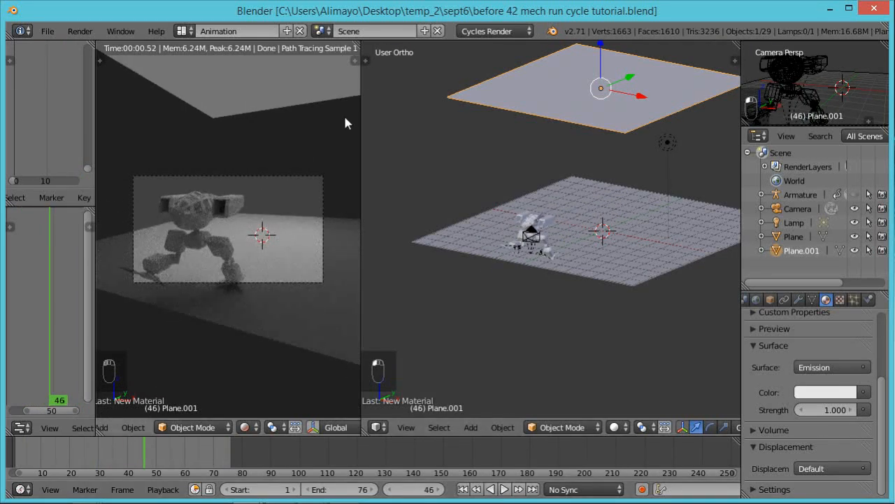
pyautogui.moveTo(361, 110); pyautogui.dragTo(408, 114)
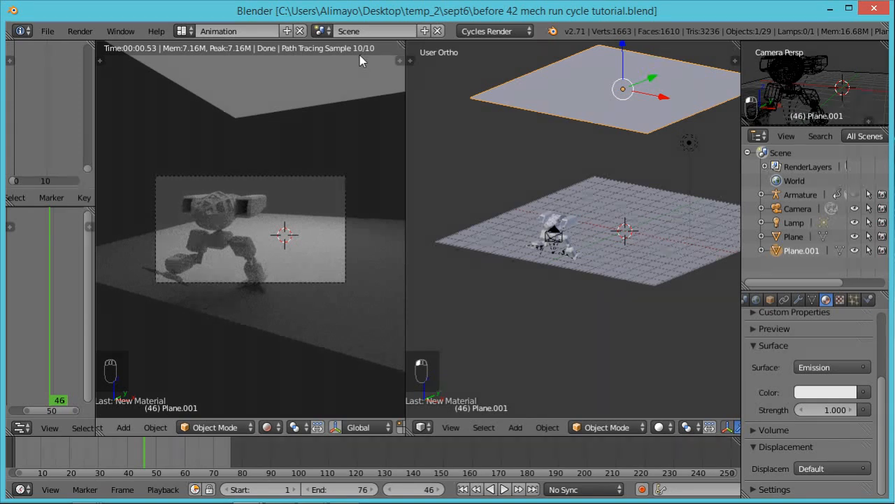
# Step: Expand the render sampling settings and set the preview samples to 100
pyautogui.scroll(4, 804, 364)
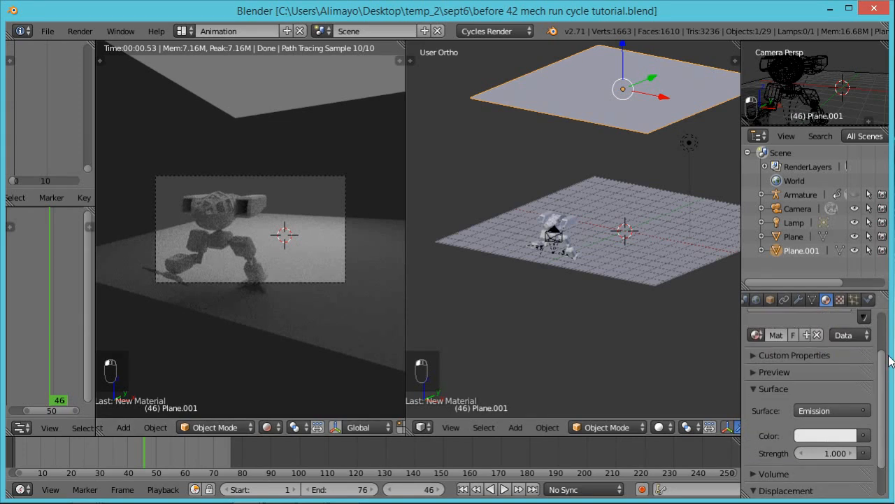
pyautogui.moveTo(779, 298); pyautogui.dragTo(849, 298, button='middle')
pyautogui.click(778, 300)
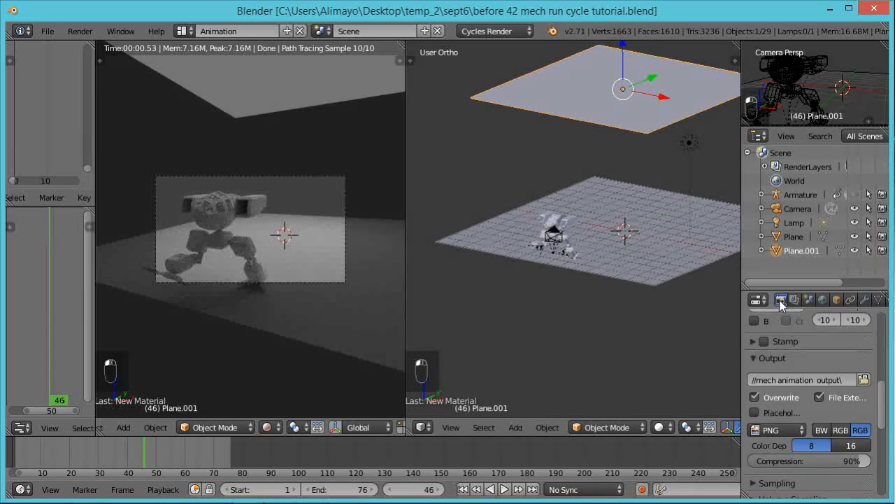
pyautogui.moveTo(883, 396); pyautogui.dragTo(893, 422)
pyautogui.click(756, 381)
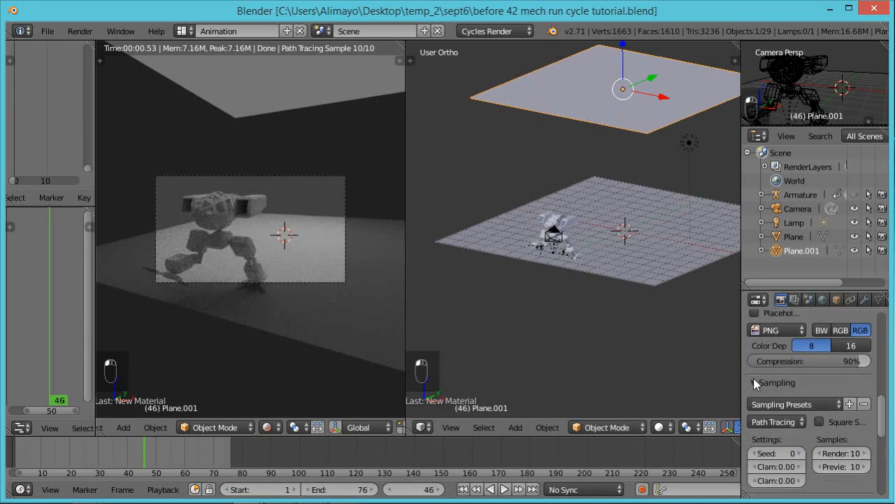
pyautogui.scroll(-2, 881, 415)
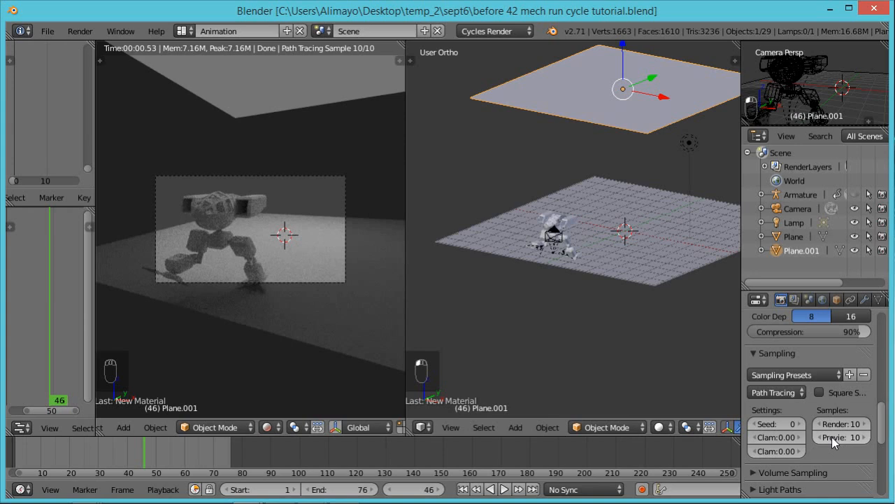
pyautogui.click(832, 436)
pyautogui.write('0')
pyautogui.press('Return')
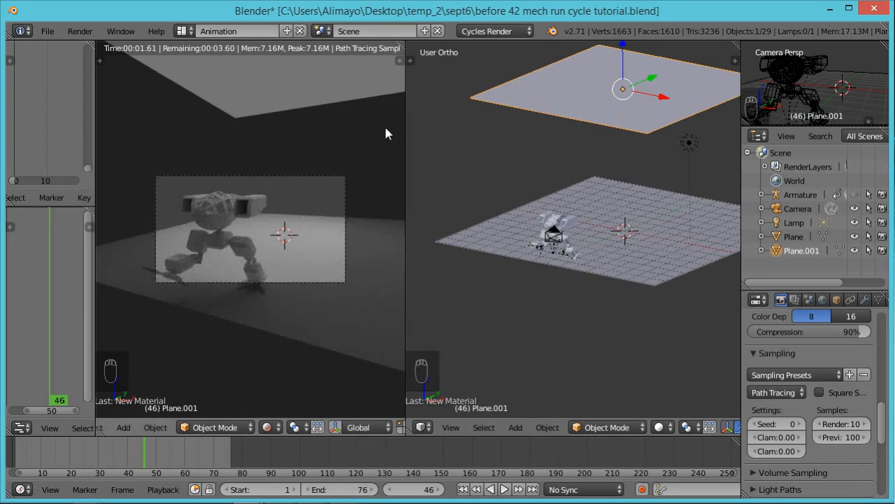
# Step: Widen the rendered view further, raise the preview samples to 500, and enlarge the camera frame
pyautogui.moveTo(405, 101); pyautogui.dragTo(465, 102)
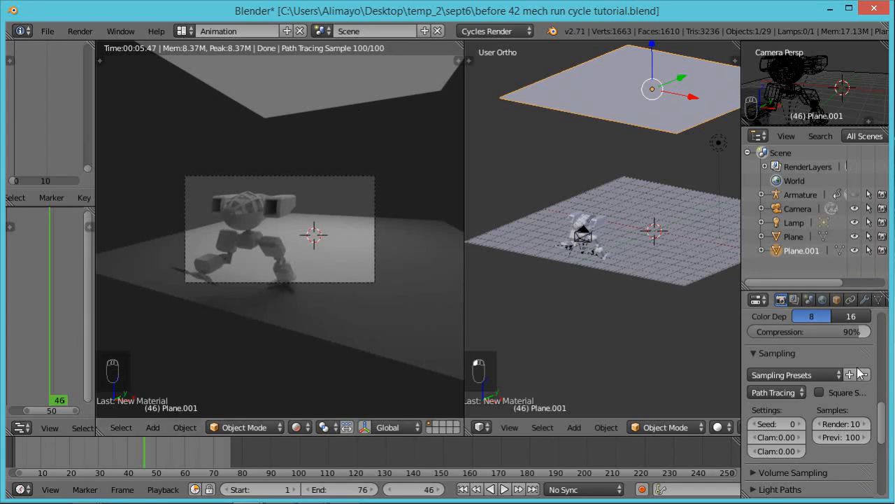
pyautogui.click(849, 439)
pyautogui.write('500')
pyautogui.press('Return')
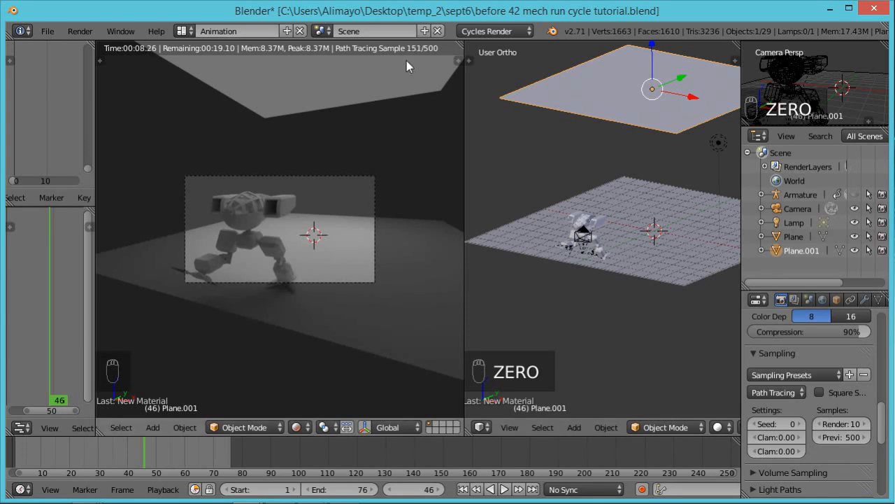
pyautogui.scroll(3, 335, 200)
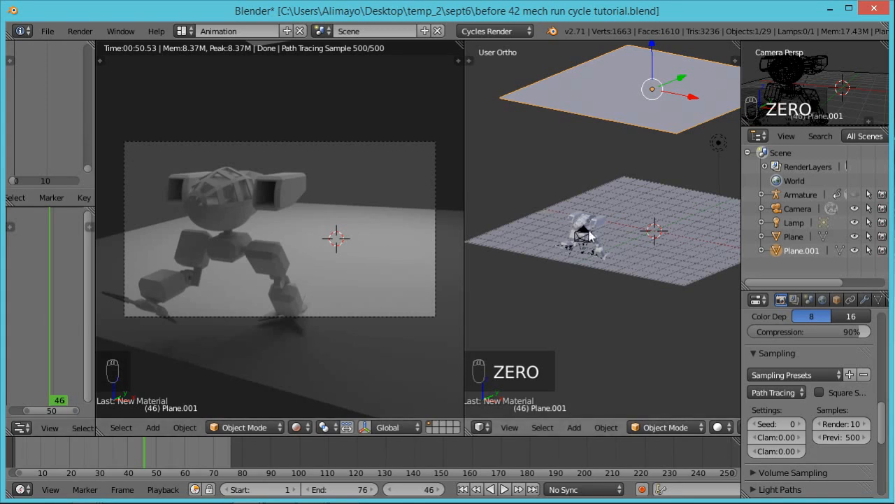
# Step: Duplicate the overhead light plane about 22.7 units in the negative Y direction and rotate the copy 90° about X
pyautogui.scroll(-5, 599, 233)
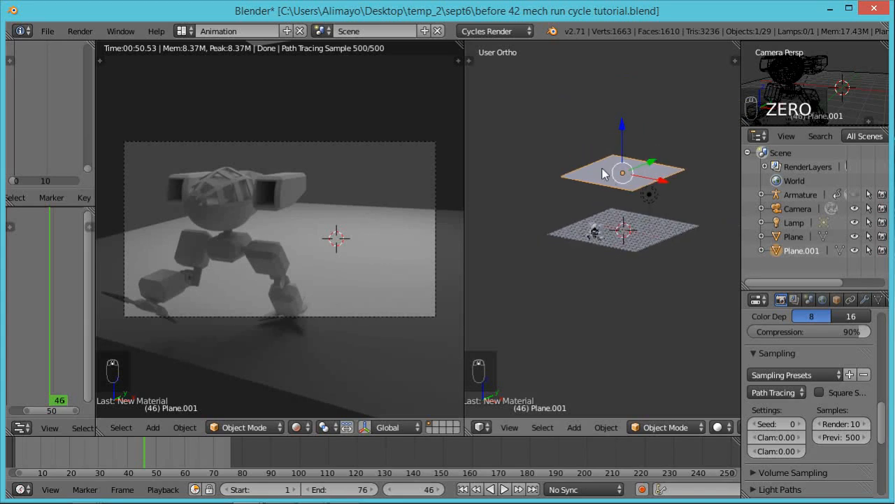
pyautogui.hotkey('shift', 'd')
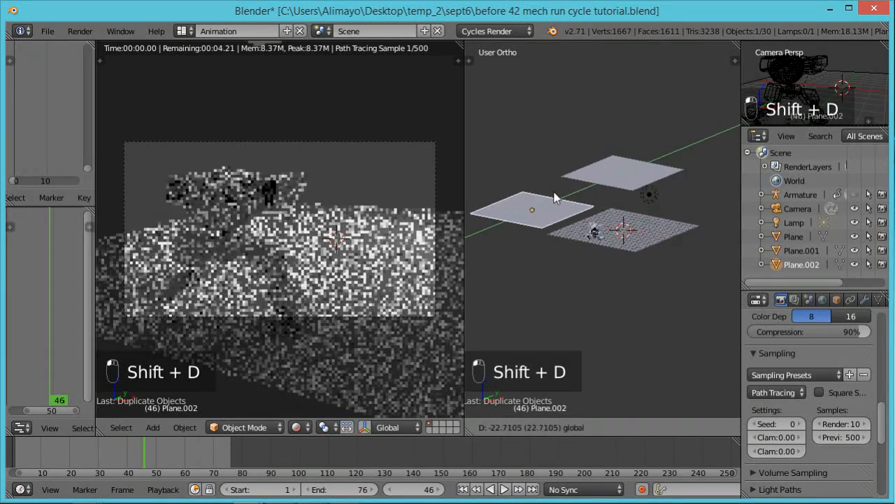
pyautogui.click(526, 209)
pyautogui.write('rx90')
pyautogui.press('Return')
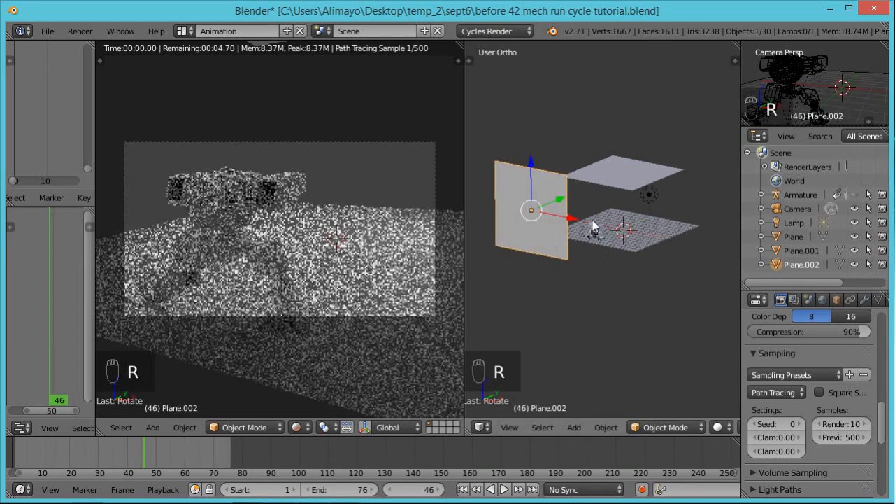
# Step: Lower the upright light plane along Z, scale it to about 0.46, and move it along Y closer to the ground plane
pyautogui.press('g')
pyautogui.press('z')
pyautogui.click(535, 223)
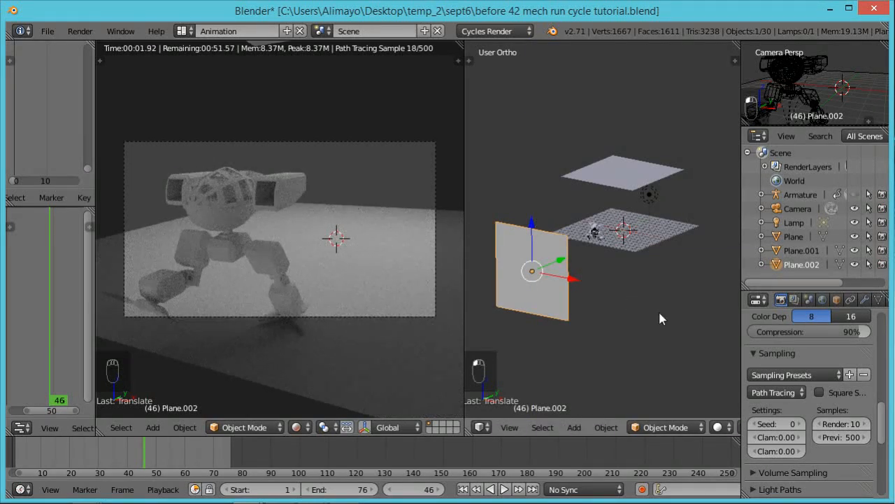
pyautogui.press('s')
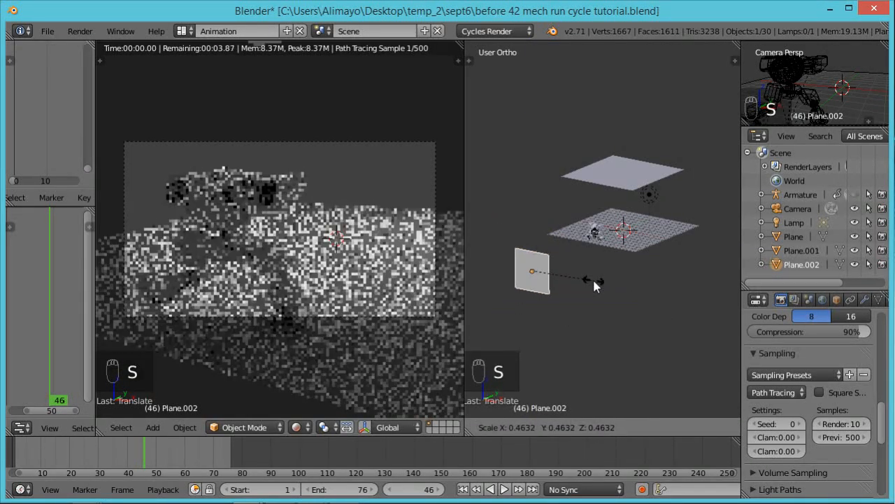
pyautogui.click(594, 281)
pyautogui.moveTo(563, 260); pyautogui.dragTo(589, 247)
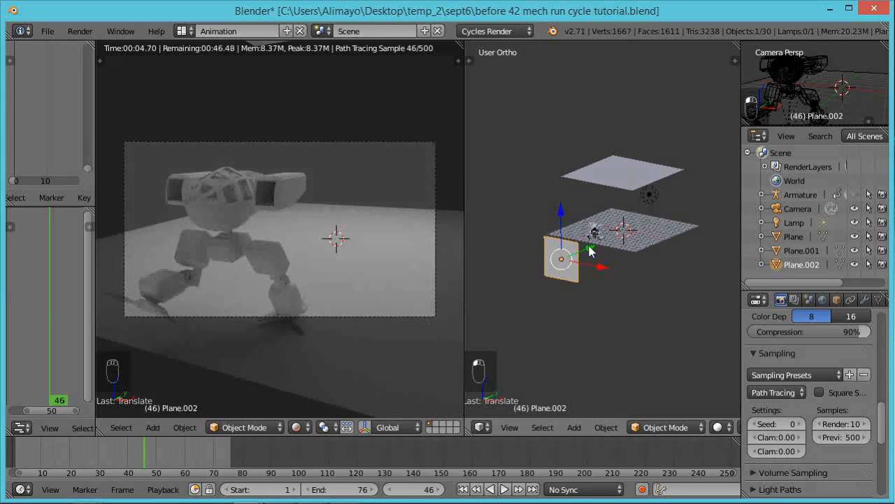
# Step: Duplicate the small upright light plane and position the copy along Y behind the mech, over the ground plane
pyautogui.hotkey('shift', 'd')
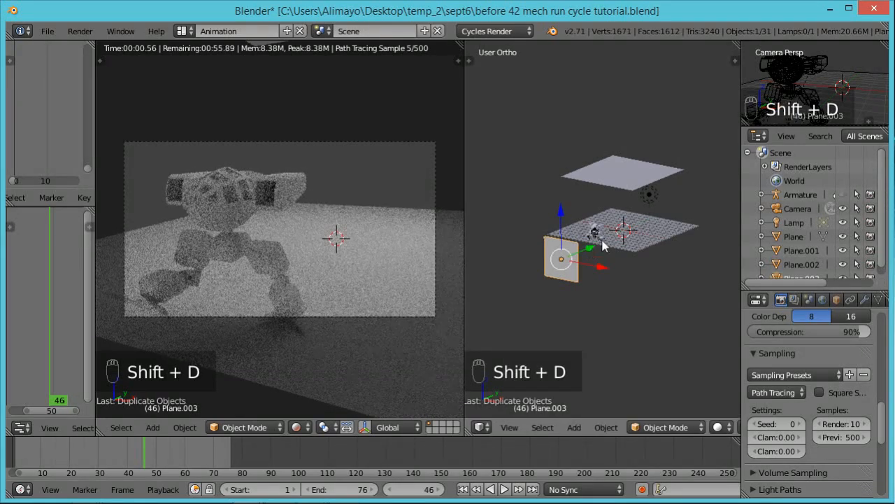
pyautogui.click(707, 199)
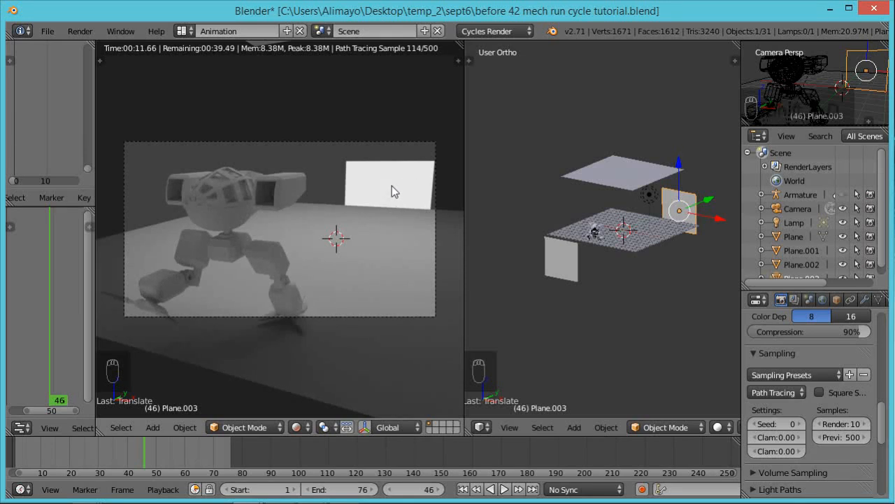
pyautogui.moveTo(710, 200); pyautogui.dragTo(668, 225)
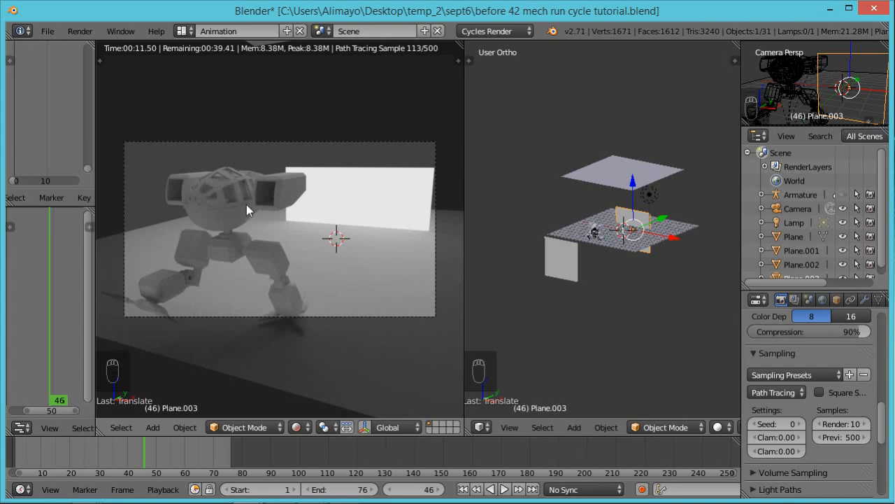
# Step: Disable Camera ray visibility for the light plane behind the mech
pyautogui.click(837, 299)
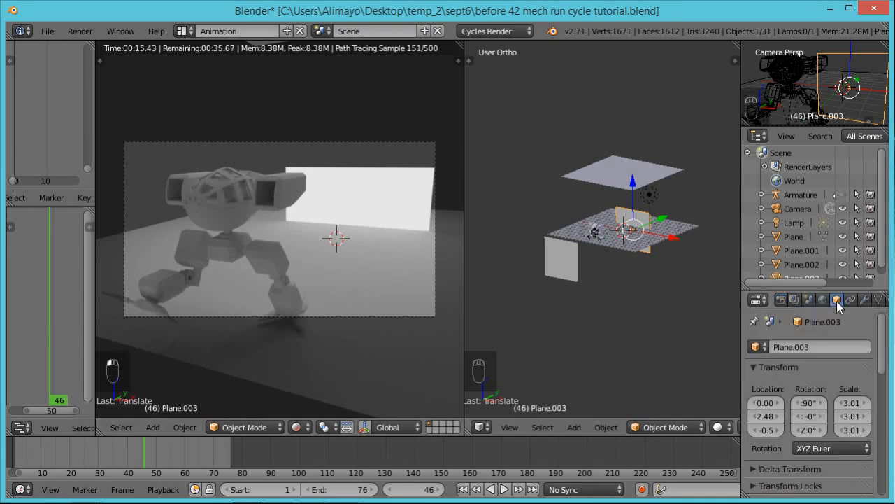
pyautogui.moveTo(881, 335); pyautogui.dragTo(881, 364)
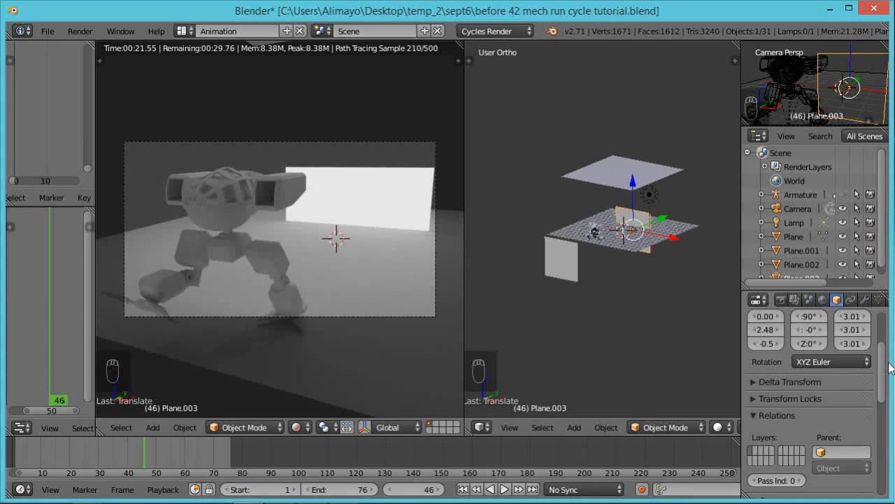
pyautogui.moveTo(882, 395); pyautogui.dragTo(880, 482)
pyautogui.click(759, 492)
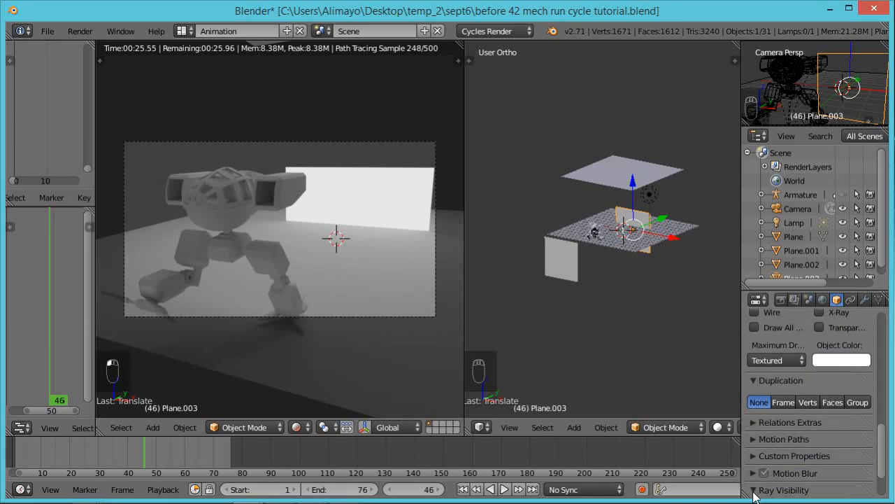
pyautogui.moveTo(885, 459); pyautogui.dragTo(884, 473)
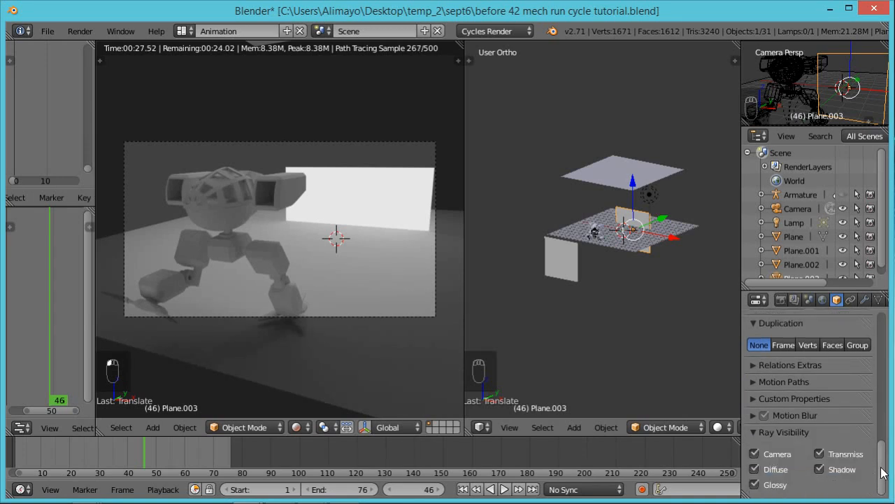
pyautogui.click(754, 453)
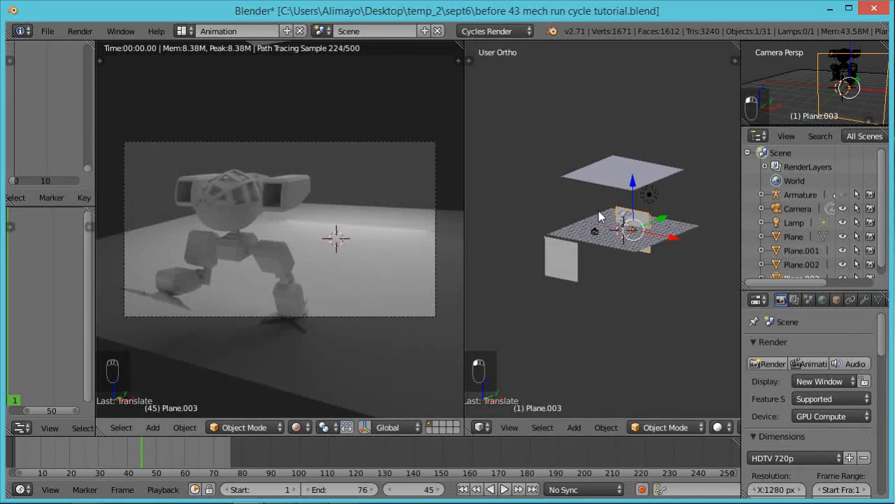
# Step: Set the Cycles final render samples to 100
pyautogui.moveTo(885, 334); pyautogui.dragTo(884, 360)
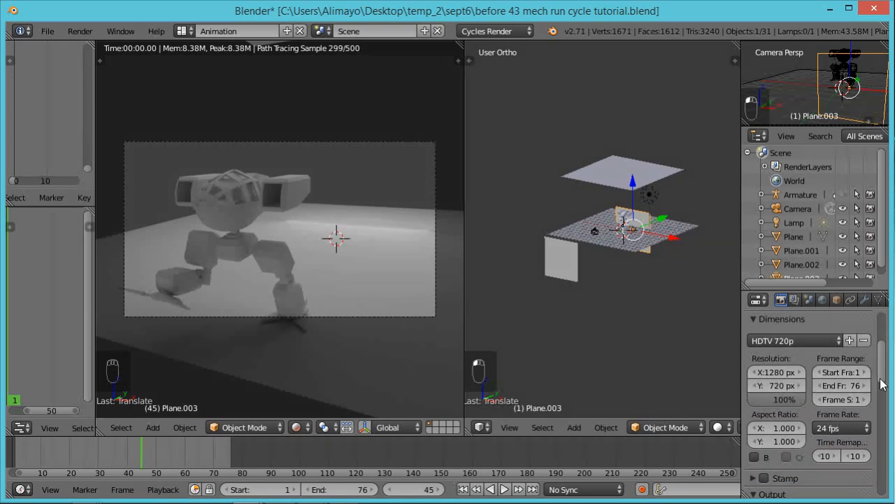
pyautogui.moveTo(882, 357); pyautogui.dragTo(883, 424)
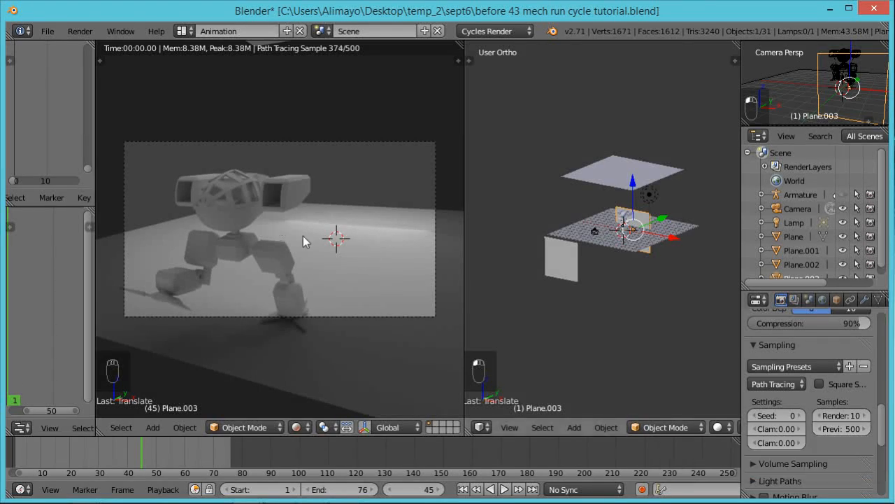
pyautogui.click(845, 415)
pyautogui.write('10')
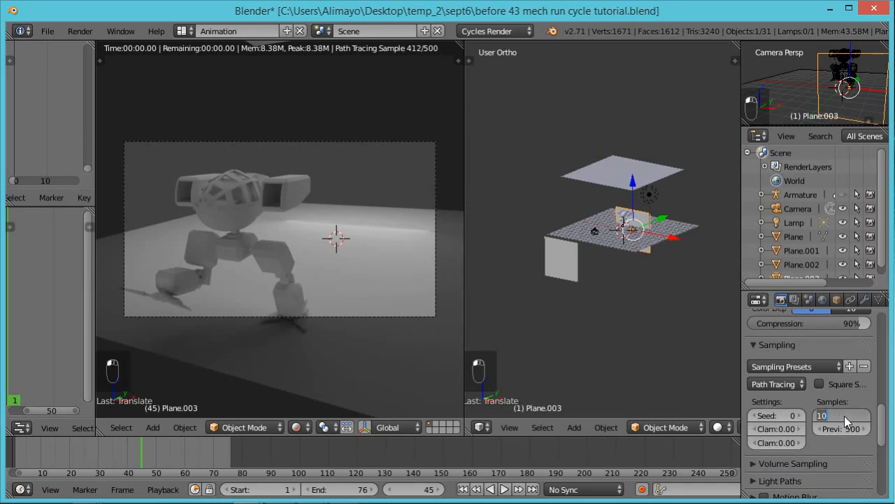
pyautogui.write('0')
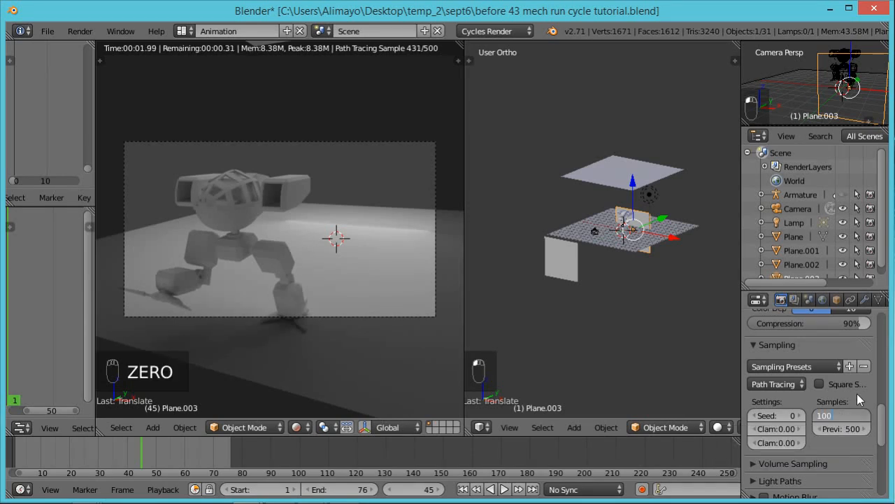
pyautogui.press('Return')
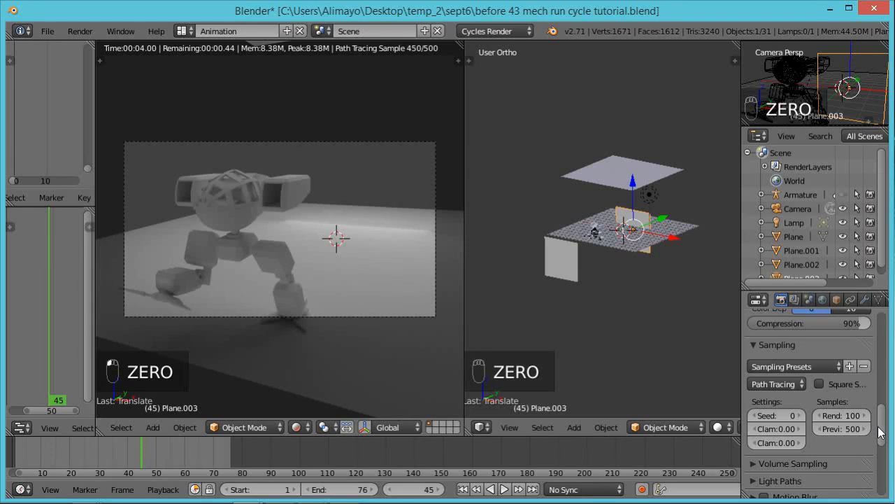
# Step: Set the light path bounces to a maximum of 4 and a minimum of 0
pyautogui.scroll(-3, 885, 433)
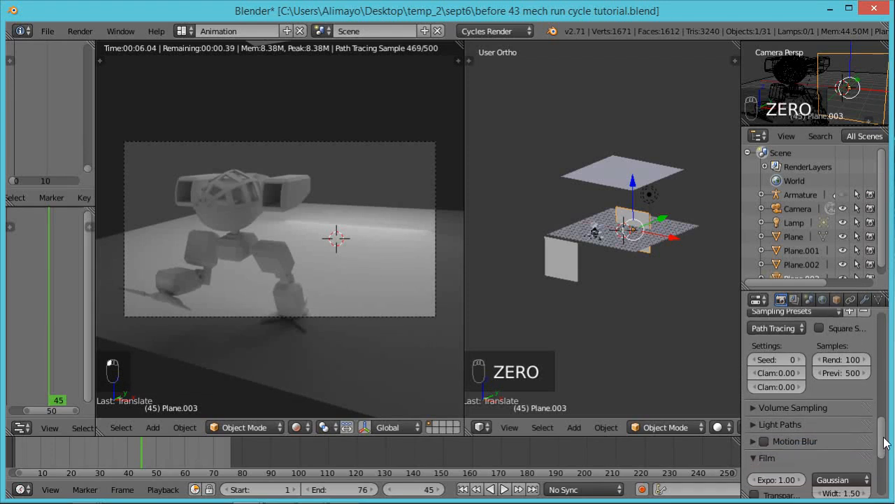
pyautogui.click(756, 424)
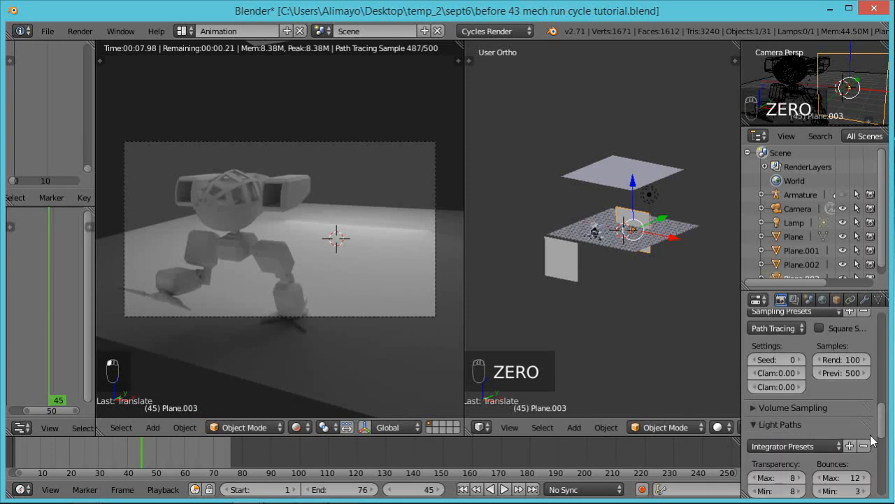
pyautogui.click(848, 478)
pyautogui.write('4')
pyautogui.press('Return')
pyautogui.click(852, 493)
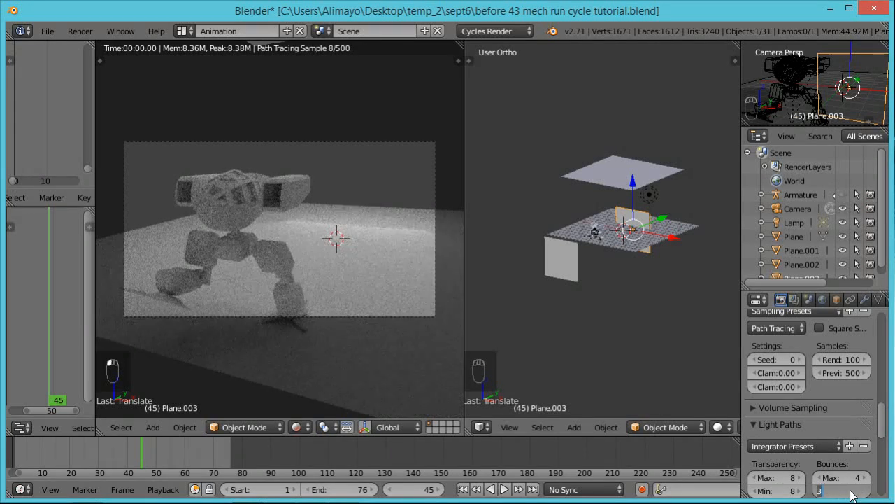
pyautogui.write('0')
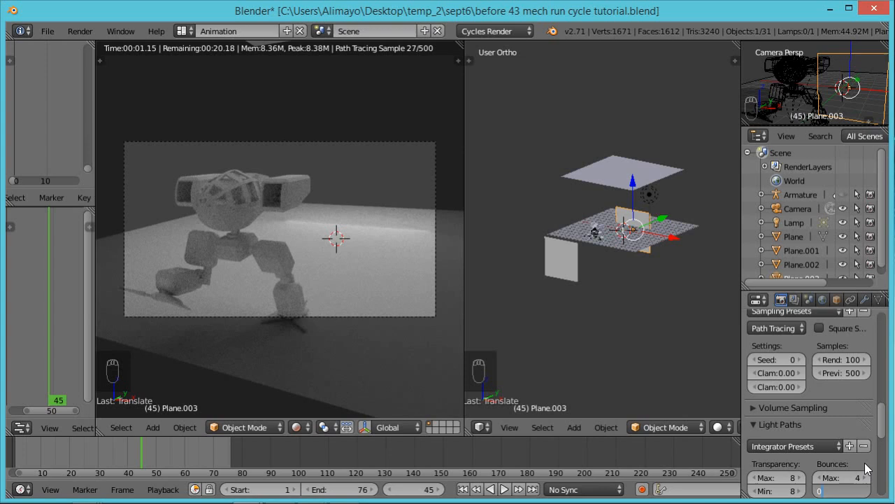
pyautogui.press('Return')
# Step: Set the render tile size to 512 in both X and Y in the performance settings
pyautogui.scroll(-4, 882, 447)
pyautogui.moveTo(885, 452); pyautogui.dragTo(885, 459)
pyautogui.scroll(-1, 885, 468)
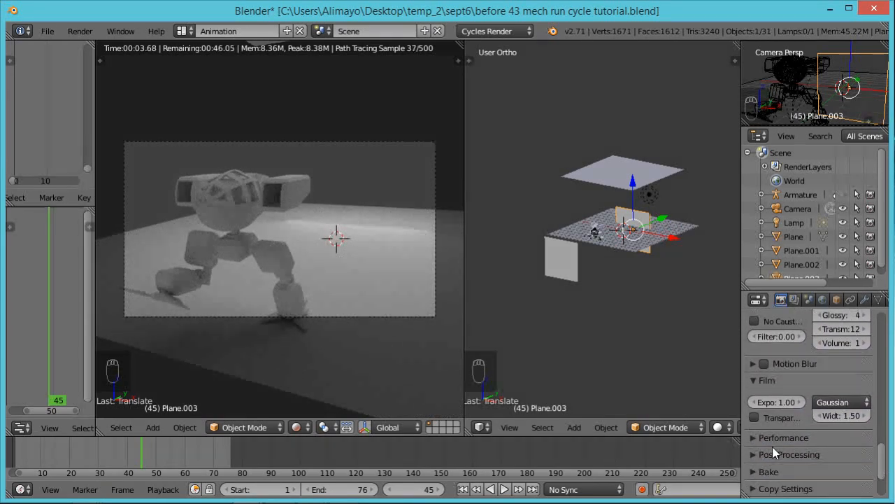
pyautogui.click(758, 454)
pyautogui.scroll(-4, 882, 472)
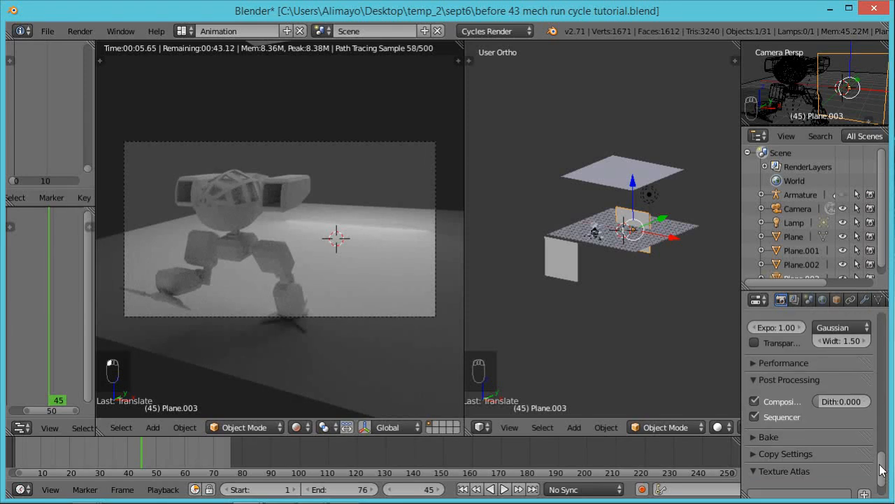
pyautogui.scroll(1, 883, 472)
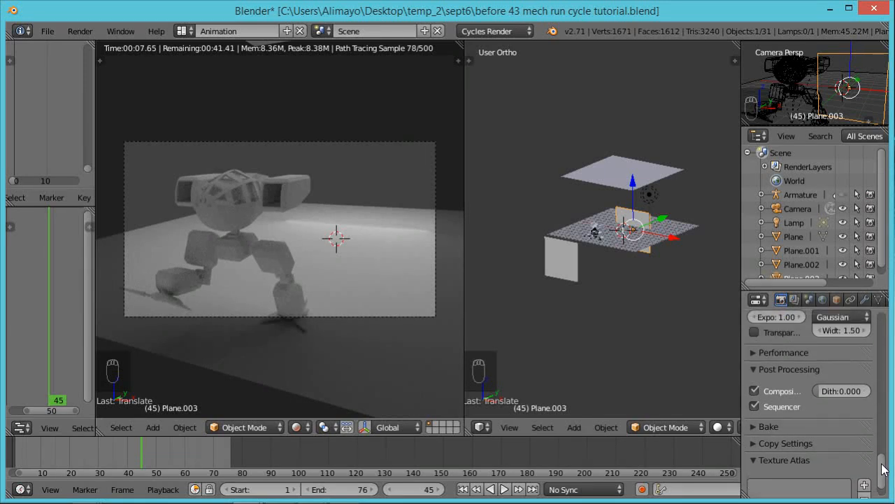
pyautogui.moveTo(882, 463); pyautogui.dragTo(881, 462)
pyautogui.click(756, 396)
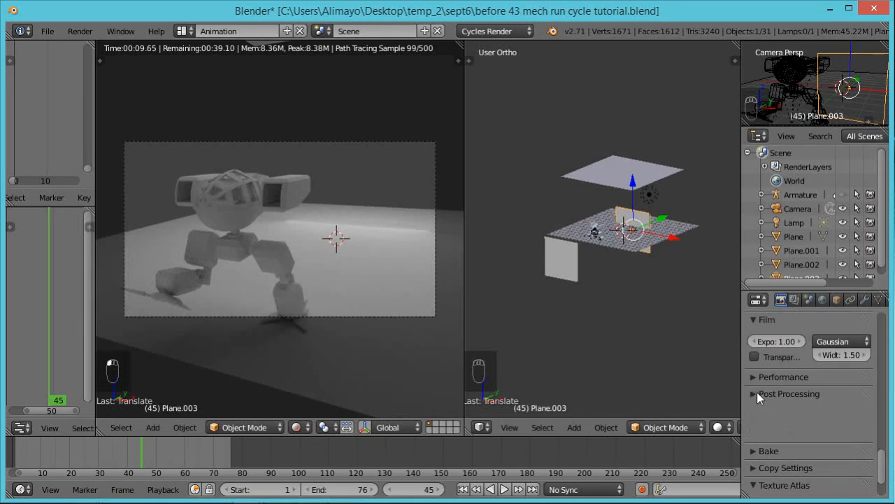
pyautogui.click(755, 379)
pyautogui.click(781, 467)
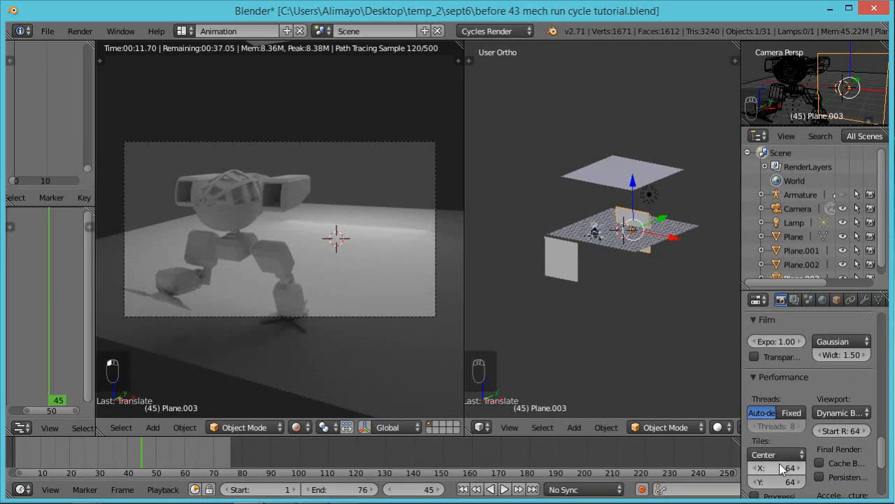
pyautogui.write('512')
pyautogui.press('Return')
pyautogui.click(786, 482)
pyautogui.write('512')
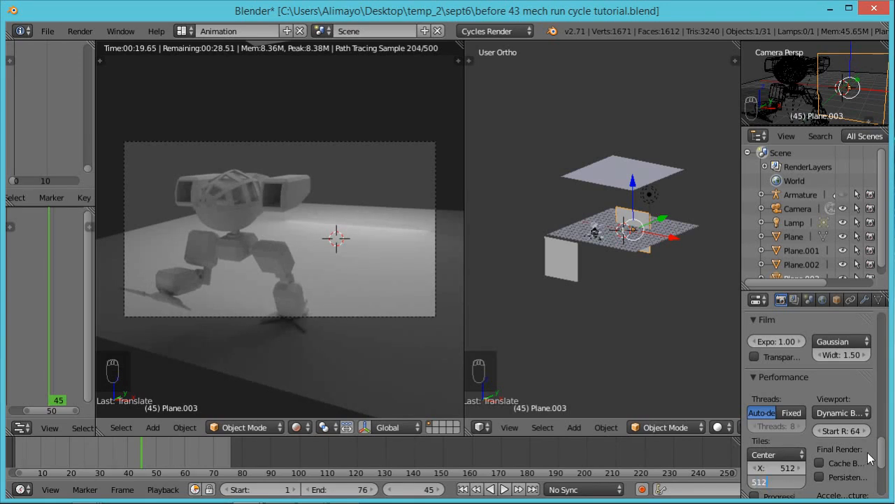
pyautogui.press('Return')
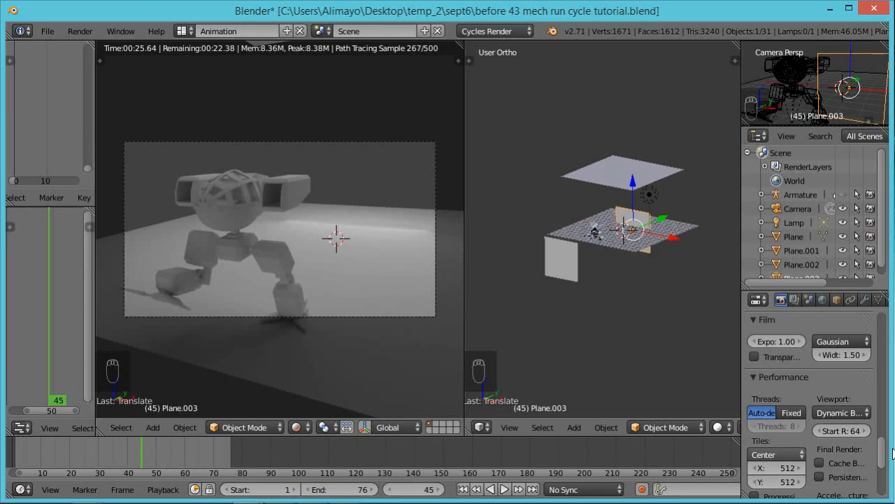
# Step: Render the full mech animation and view the frames as they render
pyautogui.moveTo(887, 420); pyautogui.dragTo(887, 315)
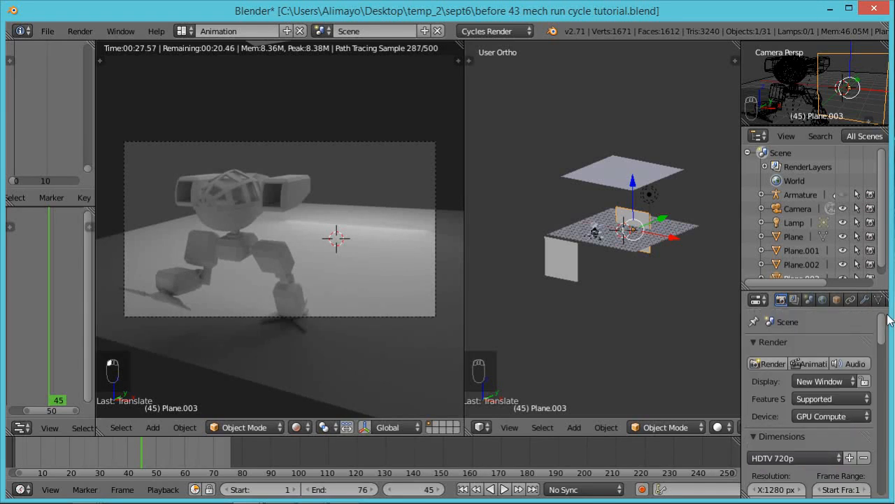
pyautogui.click(811, 359)
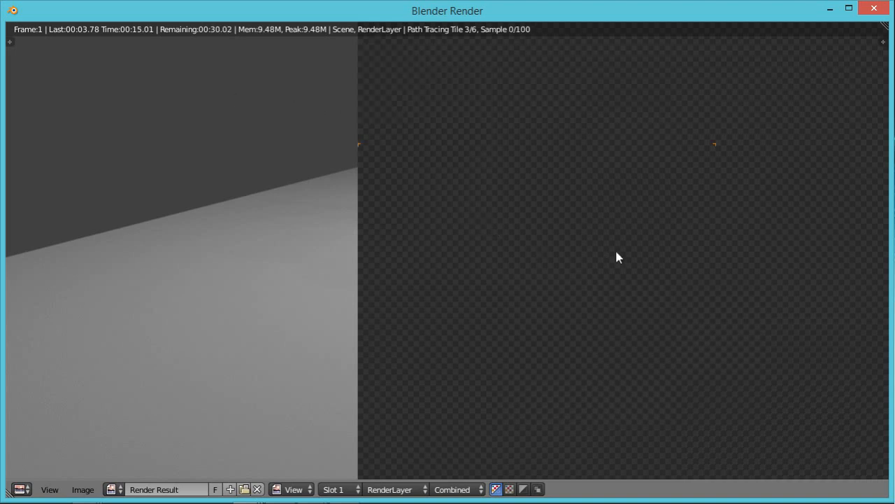
pyautogui.scroll(-2, 565, 214)
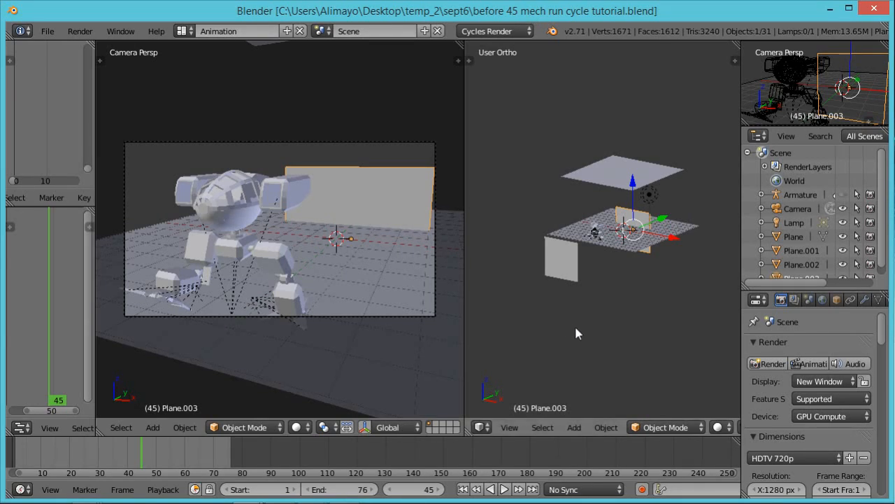
# Step: Start a new file by reloading the start-up file
pyautogui.click(47, 31)
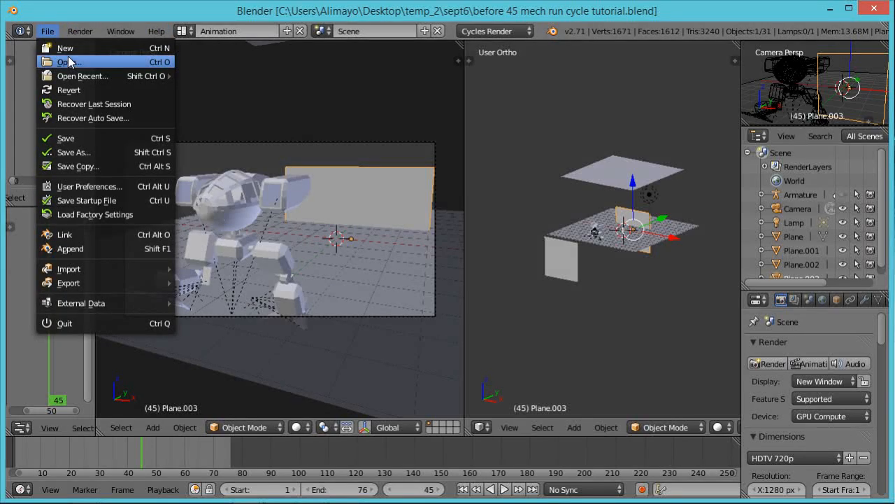
pyautogui.click(65, 48)
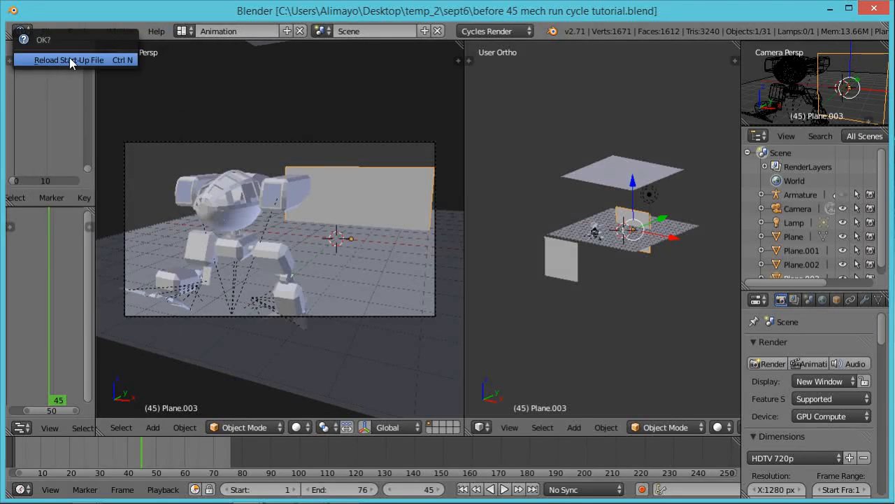
pyautogui.click(69, 59)
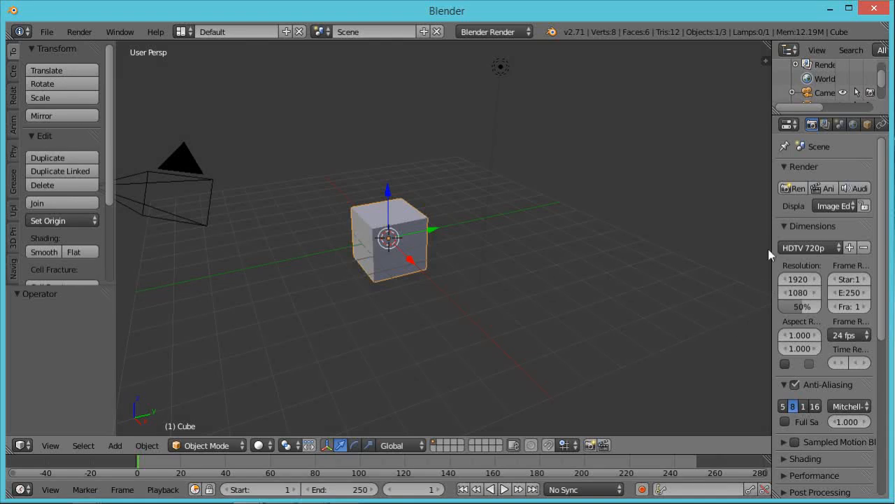
# Step: Set the render display to New Window and apply the HDTV 720p dimensions preset
pyautogui.moveTo(772, 249); pyautogui.dragTo(705, 238)
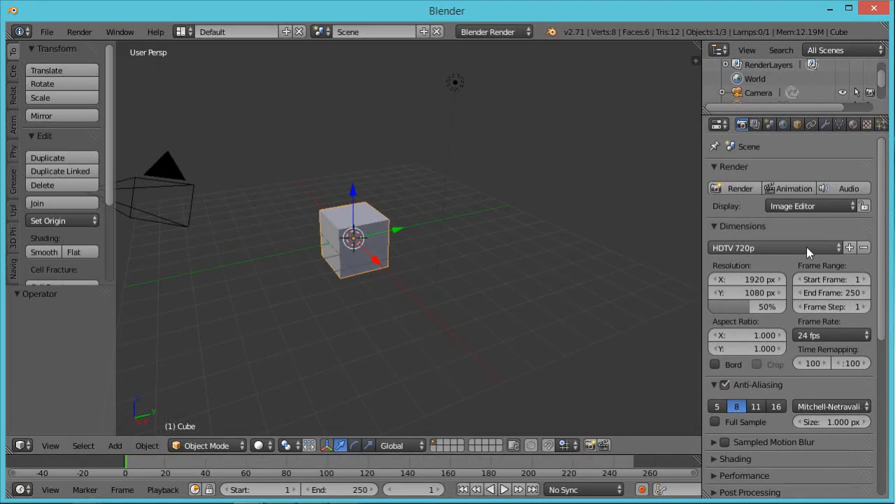
pyautogui.click(839, 207)
pyautogui.click(822, 159)
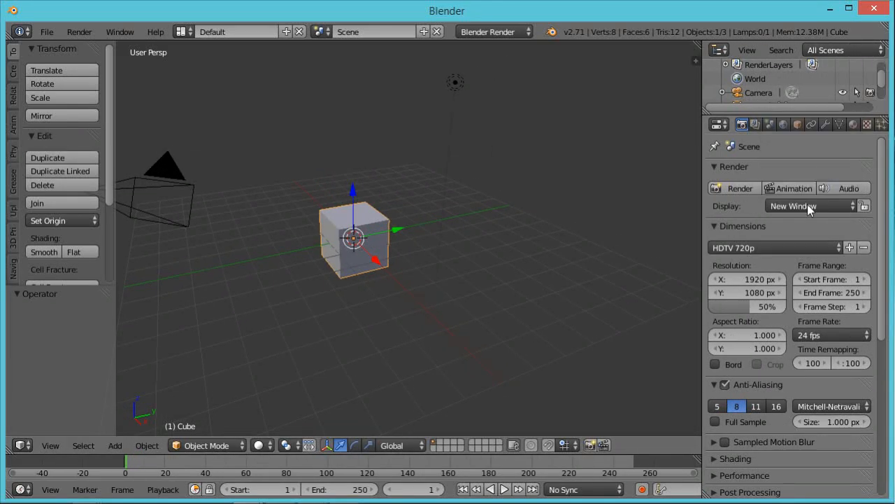
pyautogui.click(803, 249)
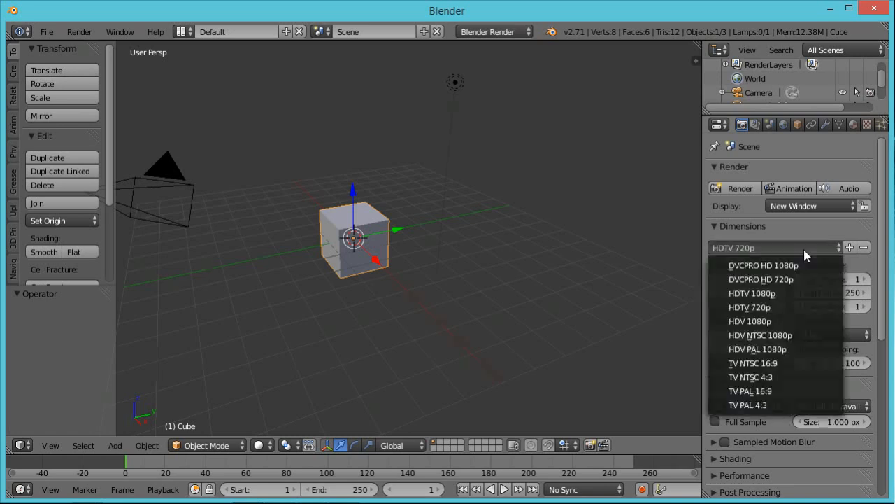
pyautogui.click(773, 311)
# Step: Set the render output file format to H.264
pyautogui.scroll(-1, 882, 336)
pyautogui.moveTo(882, 331); pyautogui.dragTo(894, 346)
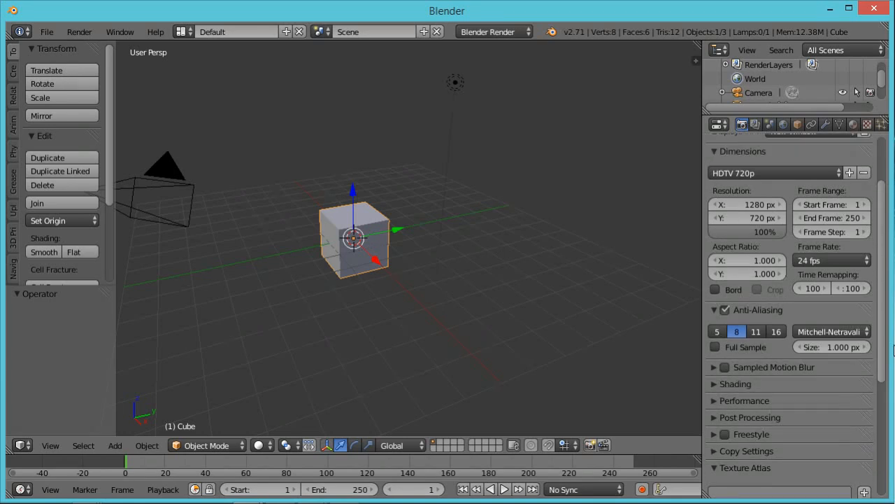
pyautogui.moveTo(880, 286); pyautogui.dragTo(872, 417)
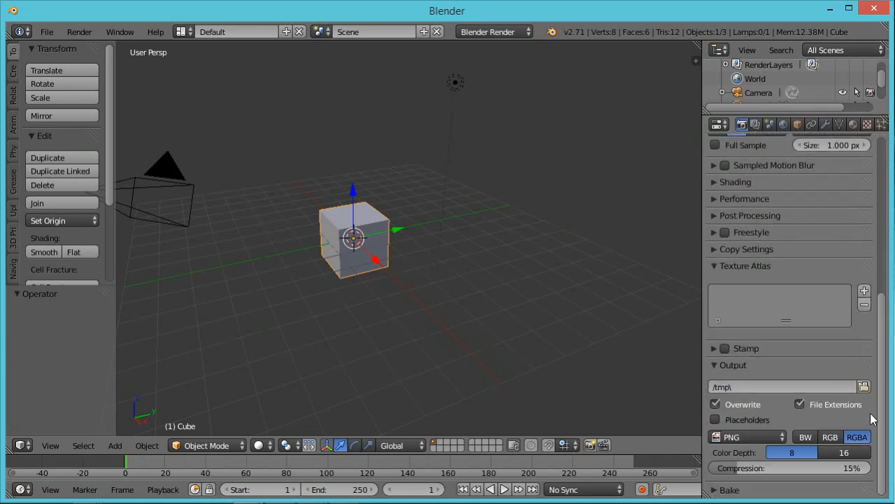
pyautogui.click(770, 437)
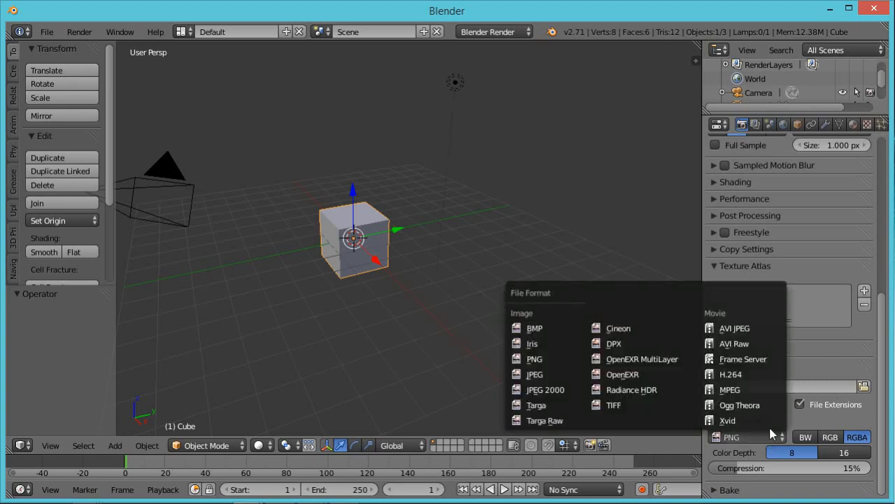
pyautogui.click(727, 375)
# Step: Set the encoding container format to MPEG-4 and choose an audio codec for the output video
pyautogui.click(716, 462)
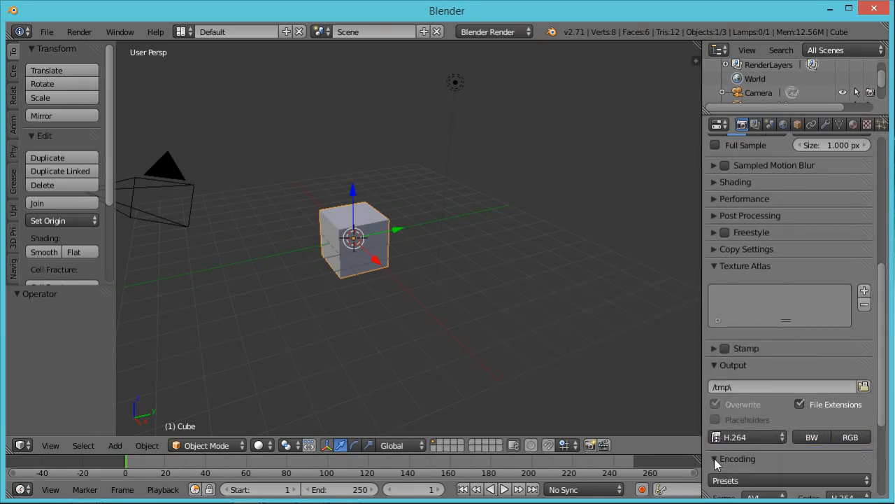
pyautogui.moveTo(882, 392); pyautogui.dragTo(879, 435)
pyautogui.click(766, 390)
pyautogui.click(773, 341)
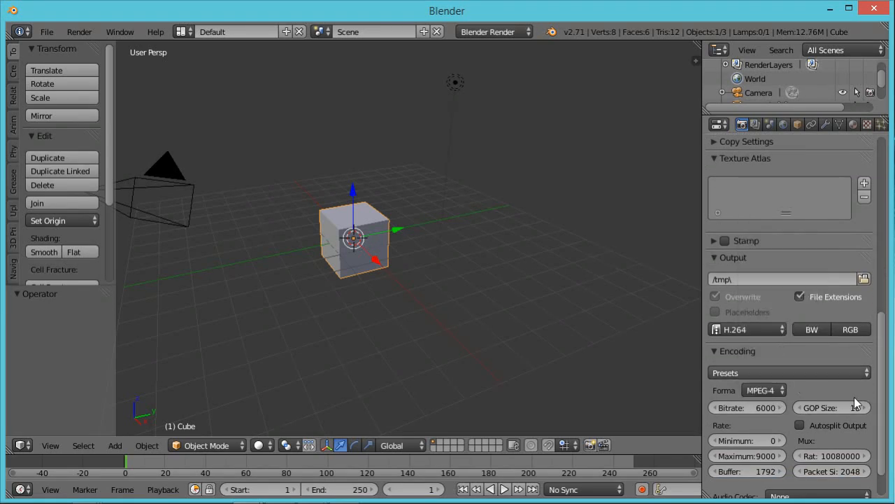
pyautogui.moveTo(881, 384); pyautogui.dragTo(875, 444)
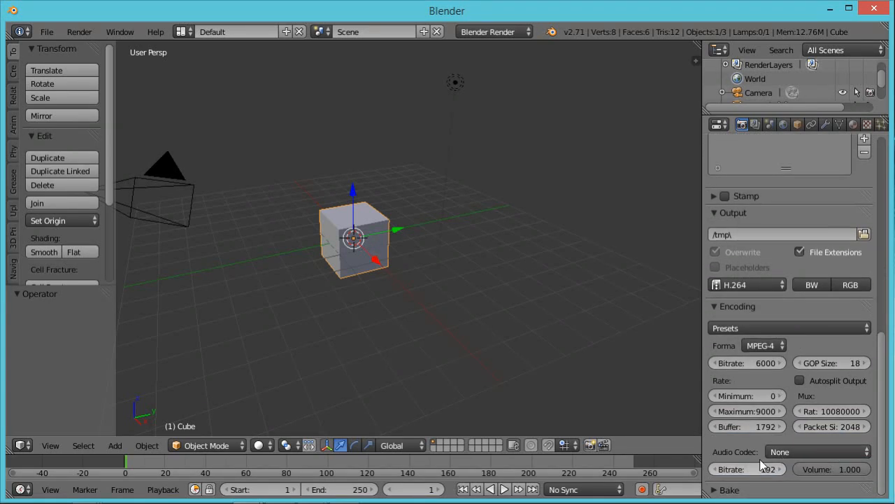
pyautogui.click(813, 452)
pyautogui.click(792, 404)
# Step: Switch to the Video Editing layout and add all frames 0001.png to 0076.png from the mech animation output folder as an image strip
pyautogui.click(193, 33)
pyautogui.click(234, 167)
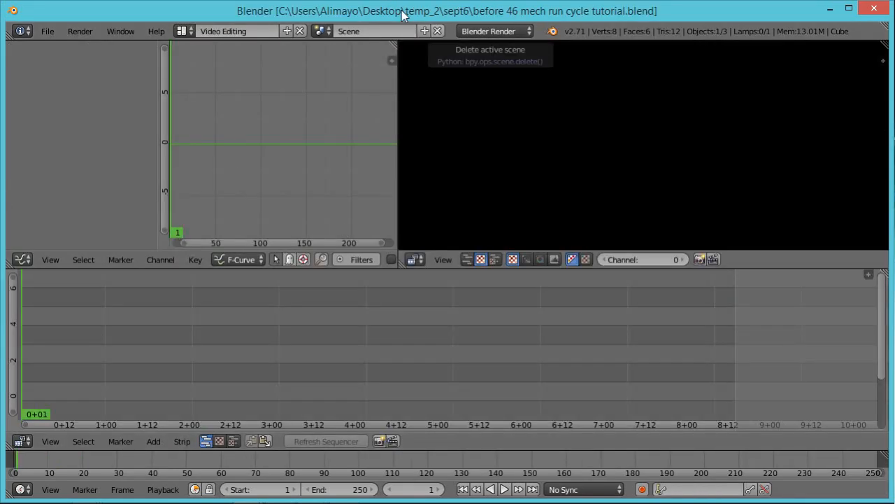
pyautogui.click(145, 440)
pyautogui.click(175, 368)
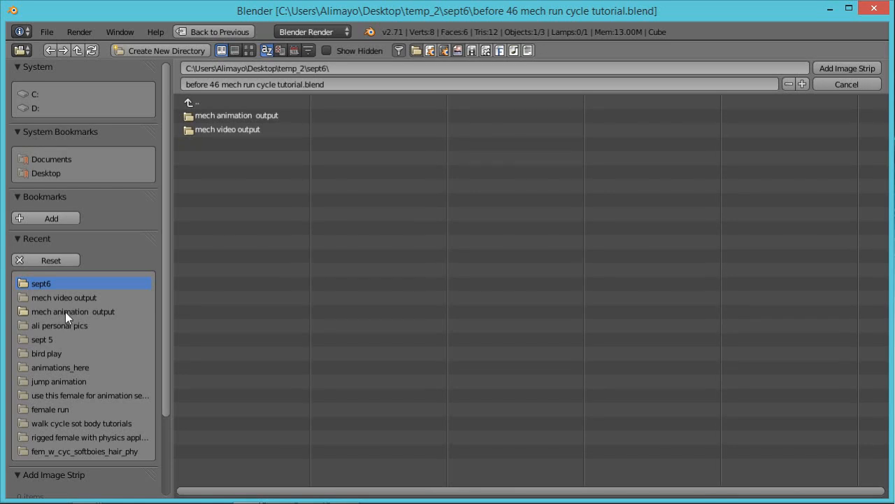
pyautogui.click(90, 312)
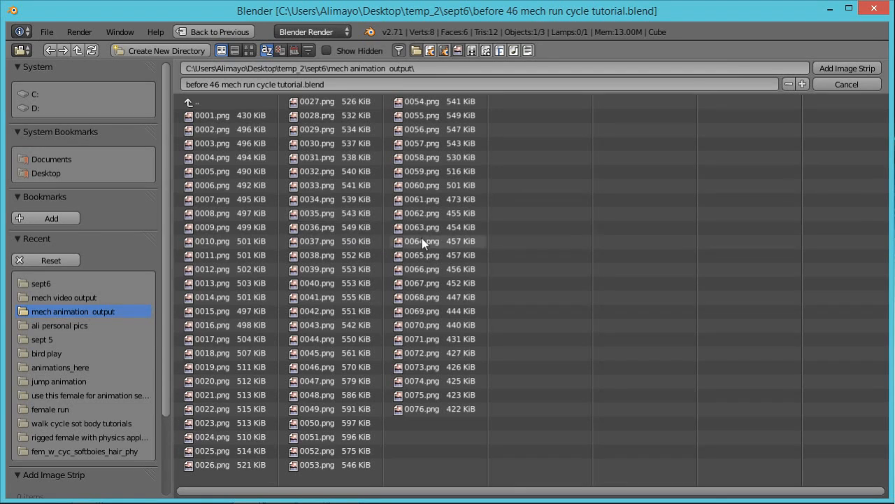
pyautogui.press('a')
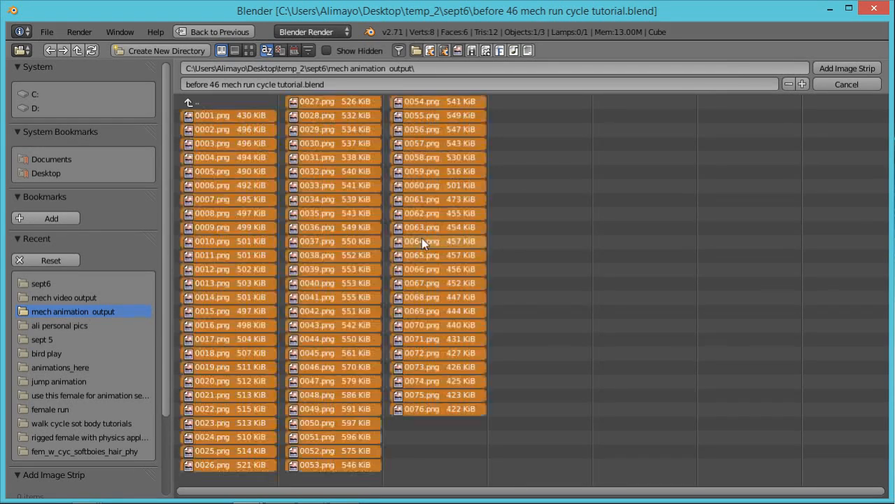
pyautogui.click(845, 65)
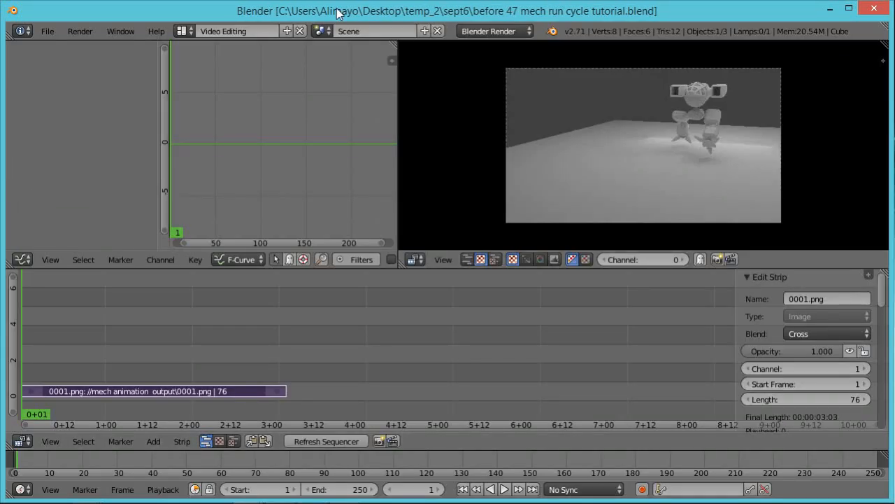
# Step: Scrub to near the end of the image strip and set the timeline's end frame to 76
pyautogui.moveTo(37, 416); pyautogui.dragTo(280, 293)
pyautogui.click(357, 493)
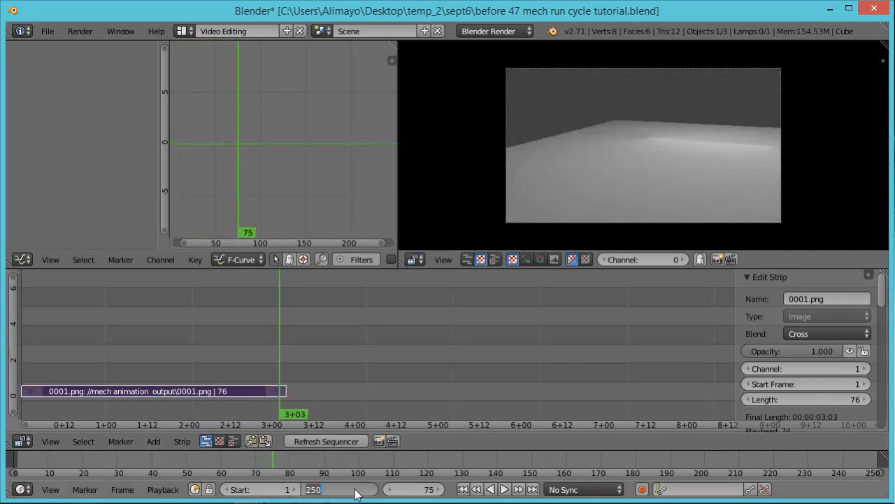
pyautogui.write('76')
pyautogui.press('Return')
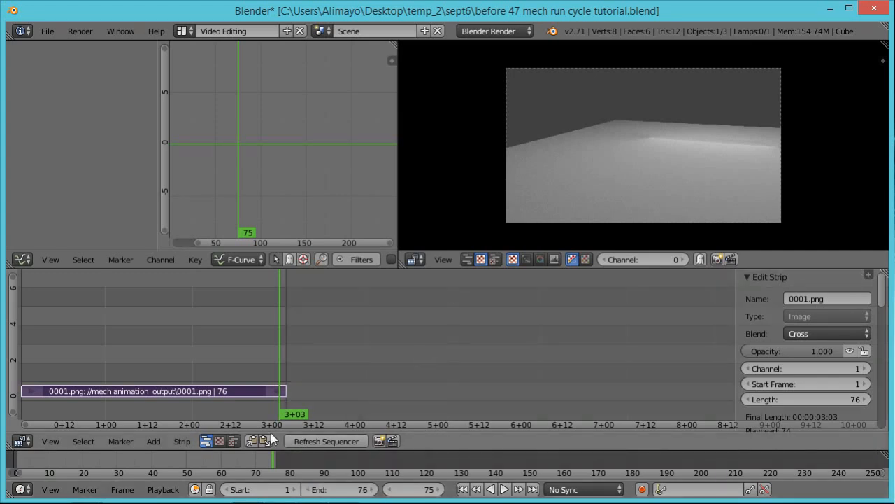
# Step: Preview the image strip at frame 32 and add a Curves strip modifier to it
pyautogui.moveTo(80, 409); pyautogui.dragTo(129, 411)
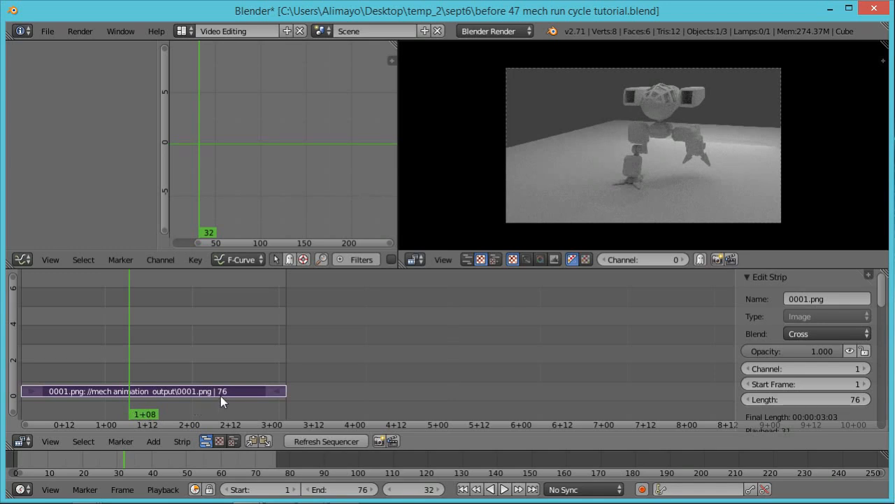
pyautogui.moveTo(882, 296); pyautogui.dragTo(886, 434)
pyautogui.click(846, 417)
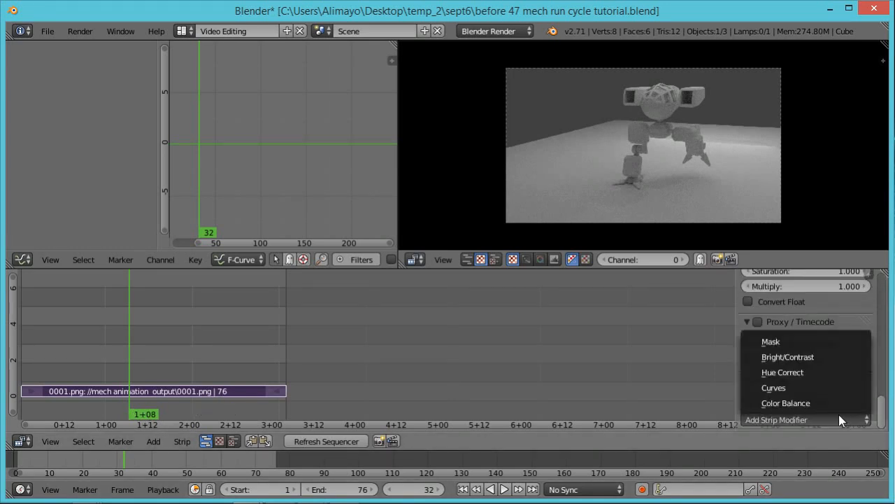
pyautogui.click(781, 390)
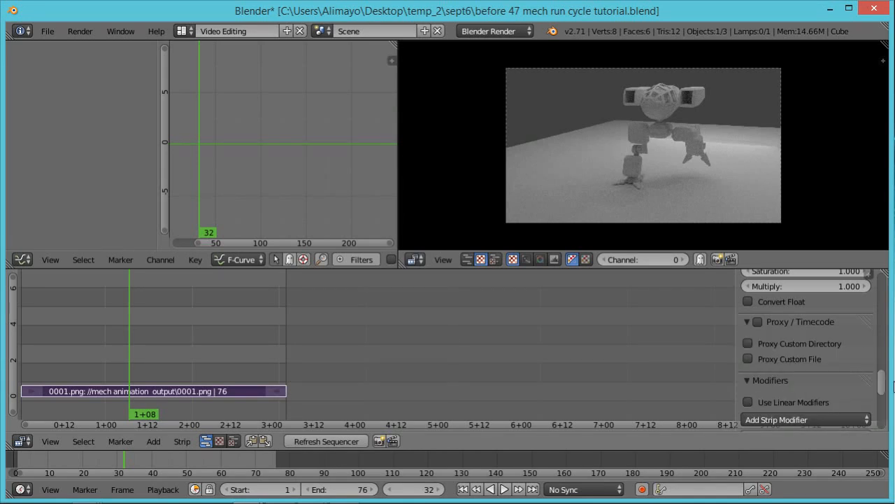
# Step: Add two points to the modifier's combined curve and shape it into an S-curve with lowered shadows and raised highlights
pyautogui.moveTo(883, 383); pyautogui.dragTo(884, 422)
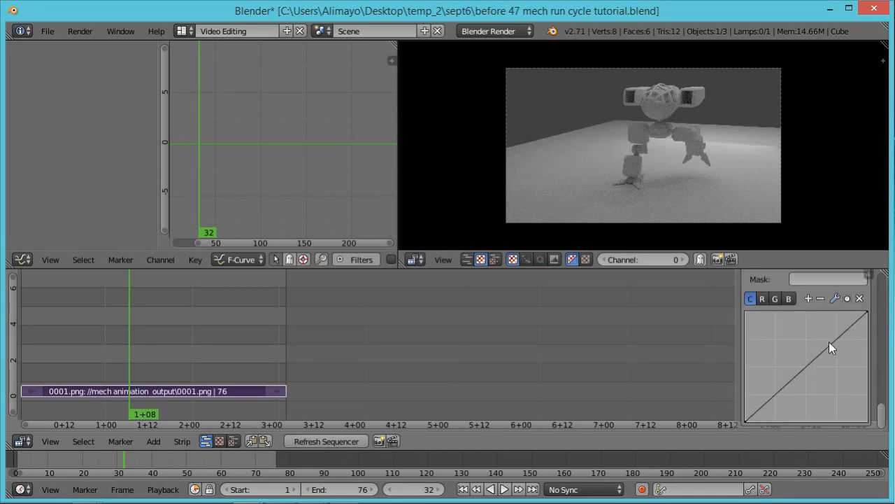
pyautogui.click(829, 342)
pyautogui.click(778, 386)
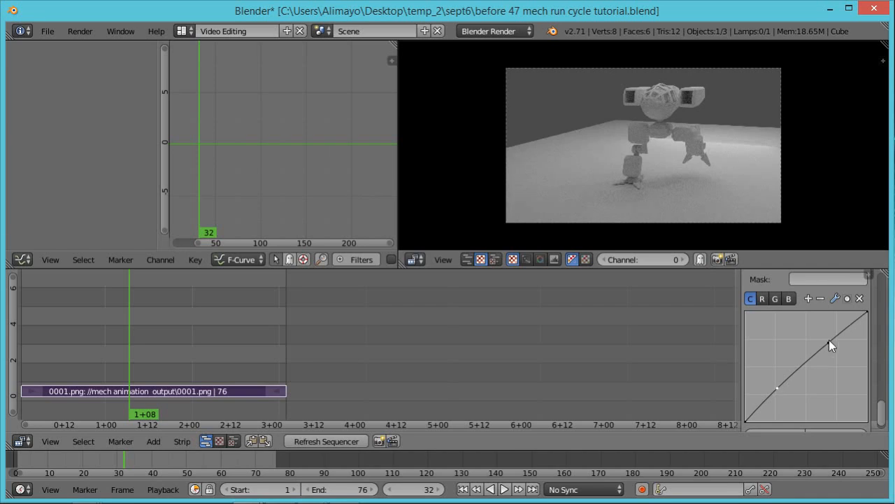
pyautogui.moveTo(828, 341); pyautogui.dragTo(817, 329)
pyautogui.moveTo(777, 387); pyautogui.dragTo(795, 395)
pyautogui.moveTo(817, 326); pyautogui.dragTo(824, 344)
pyautogui.moveTo(796, 398); pyautogui.dragTo(788, 387)
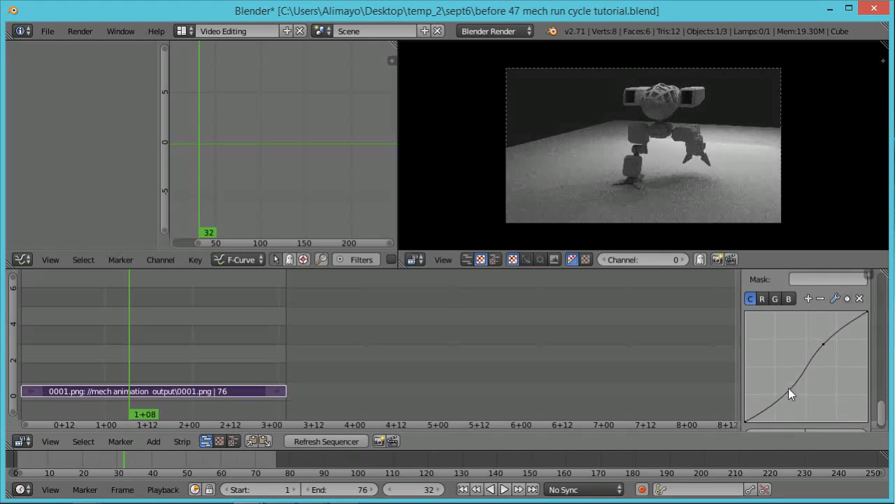
pyautogui.moveTo(831, 343); pyautogui.dragTo(819, 333)
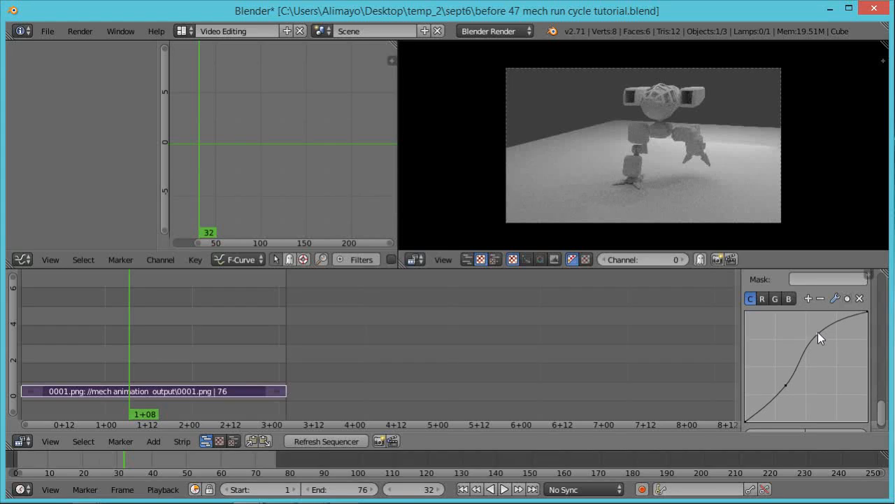
# Step: Compare the strip with and without the Curves modifier at frame 44 and return the playhead to frame 1
pyautogui.moveTo(142, 419); pyautogui.dragTo(172, 416)
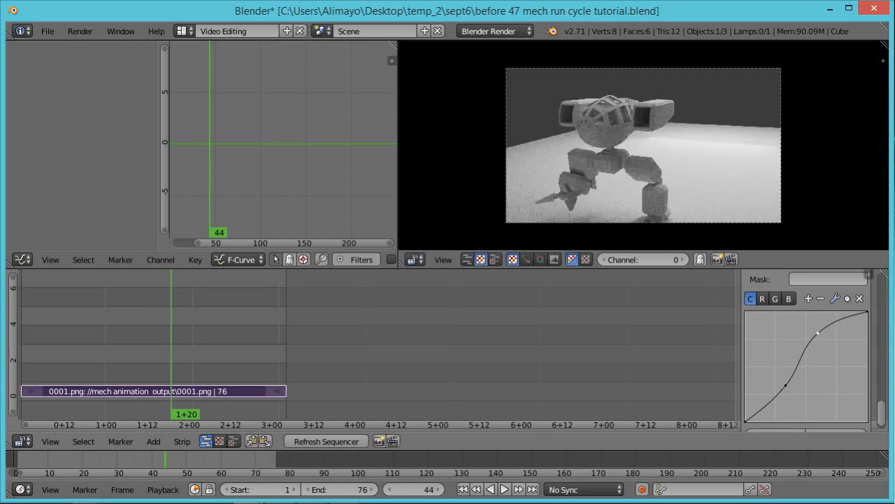
pyautogui.moveTo(880, 422)
pyautogui.mouseDown()
pyautogui.moveTo(880, 383)
pyautogui.moveTo(880, 407)
pyautogui.mouseUp()
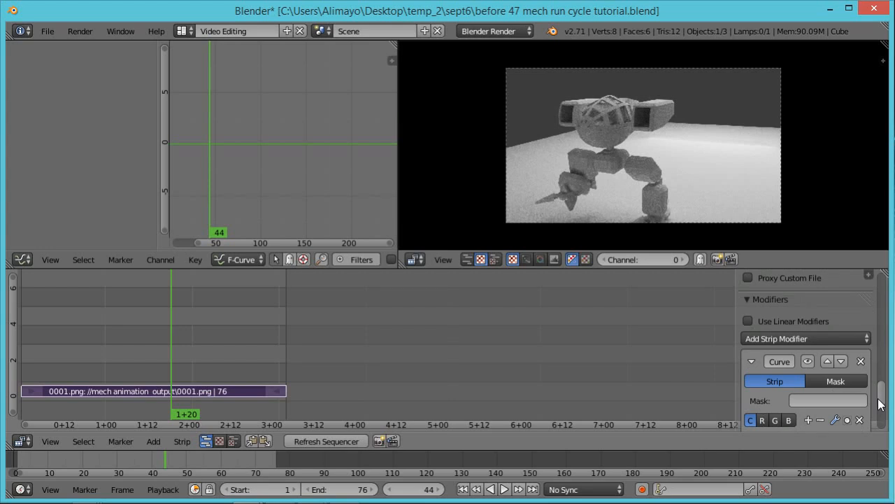
pyautogui.click(807, 361)
pyautogui.click(807, 361)
pyautogui.moveTo(173, 399); pyautogui.dragTo(22, 425)
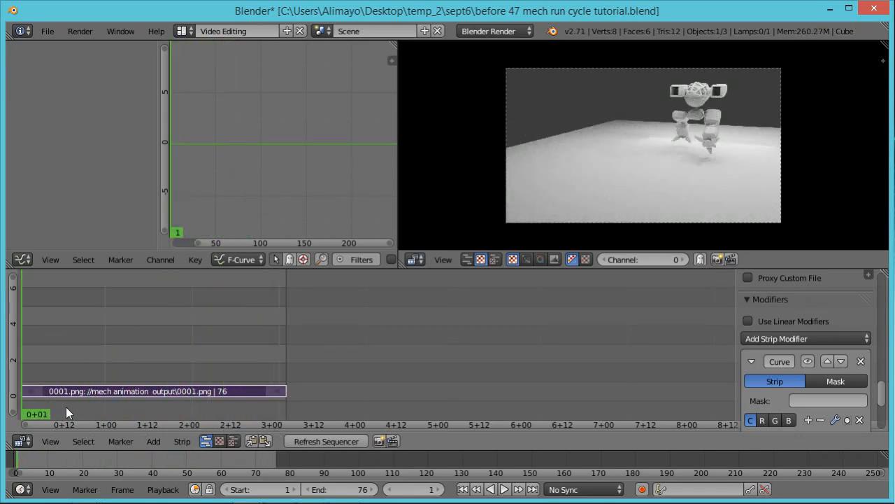
# Step: Switch to the Default layout and, while browsing for the render output path, create the folder "mech video output b" in sept6
pyautogui.click(190, 32)
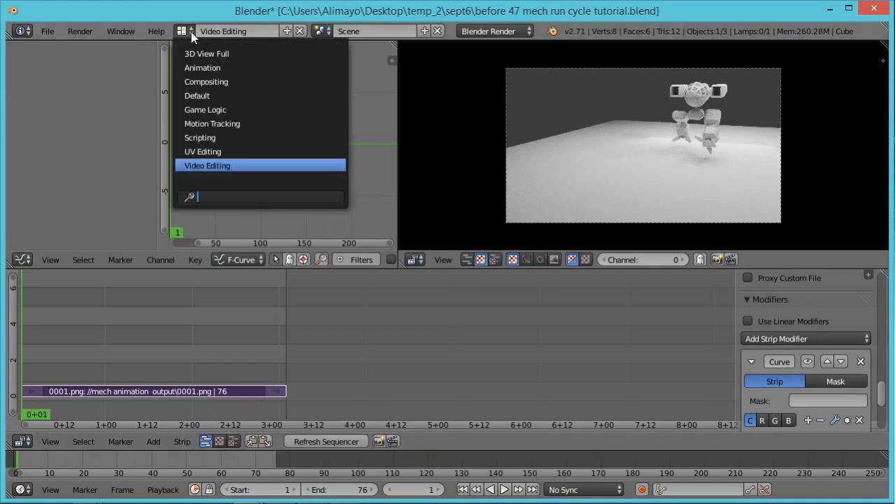
pyautogui.click(198, 95)
pyautogui.scroll(2, 887, 349)
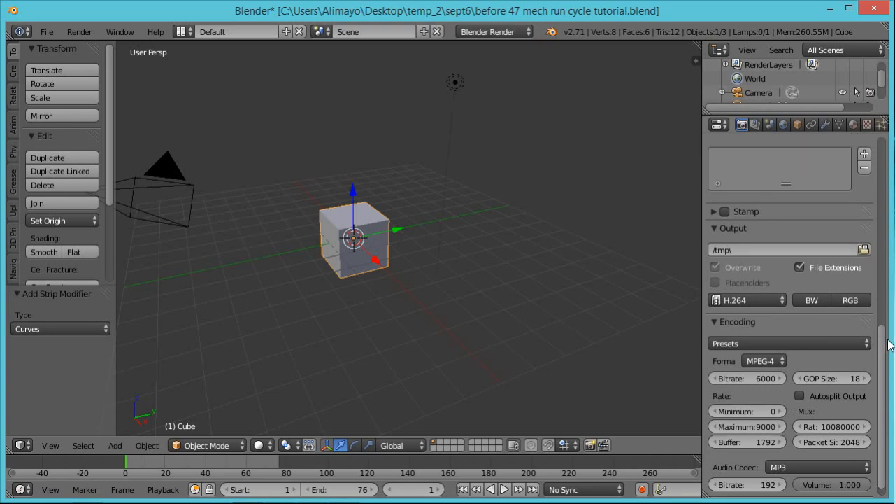
pyautogui.scroll(-2, 887, 333)
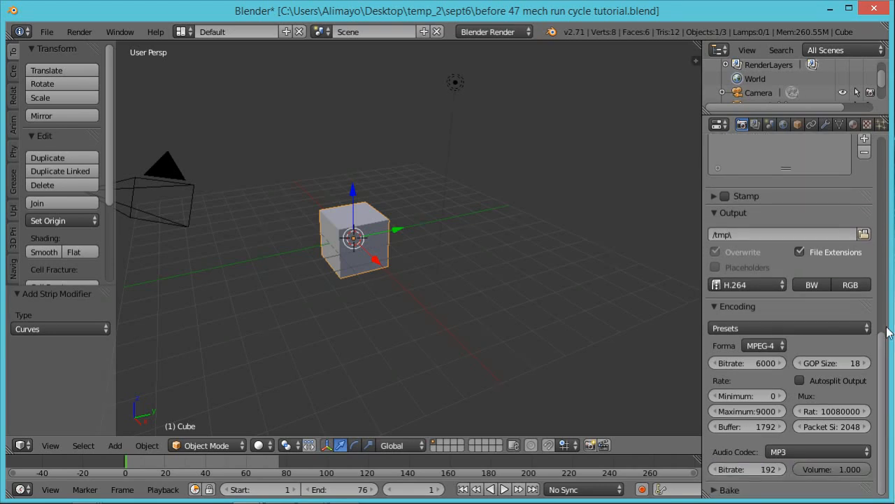
pyautogui.click(864, 234)
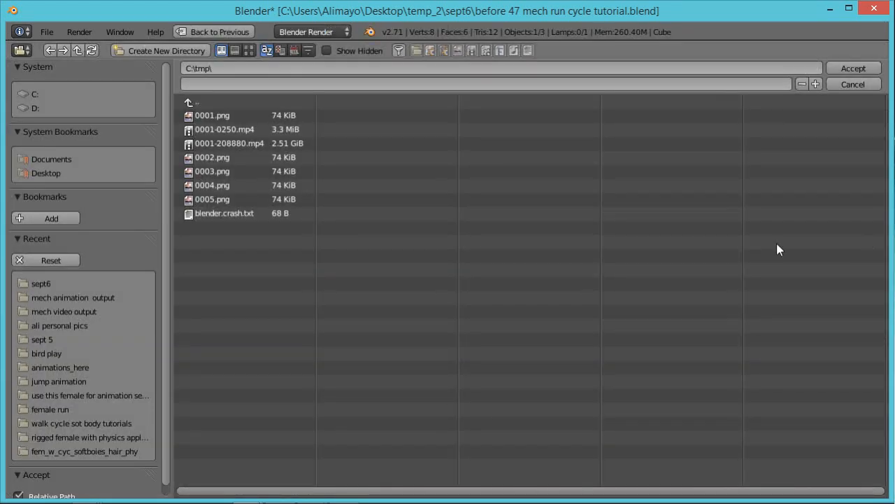
pyautogui.click(49, 297)
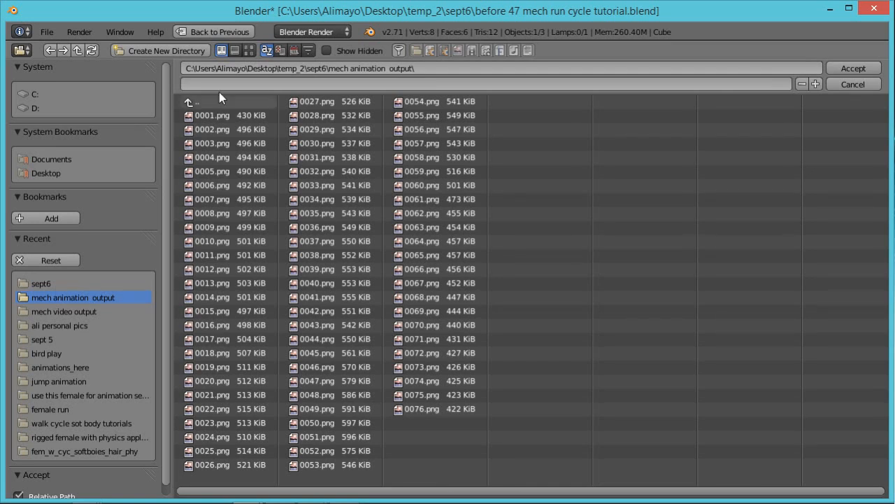
pyautogui.click(196, 105)
pyautogui.click(173, 50)
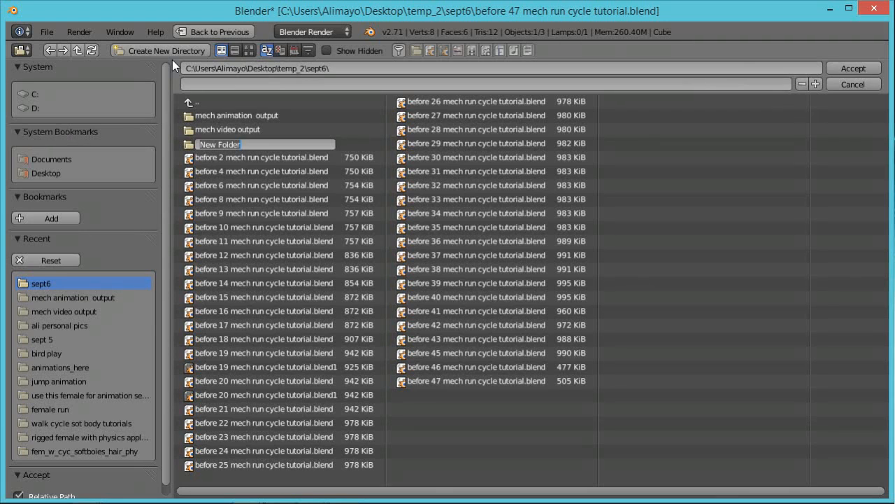
pyautogui.write('mech video')
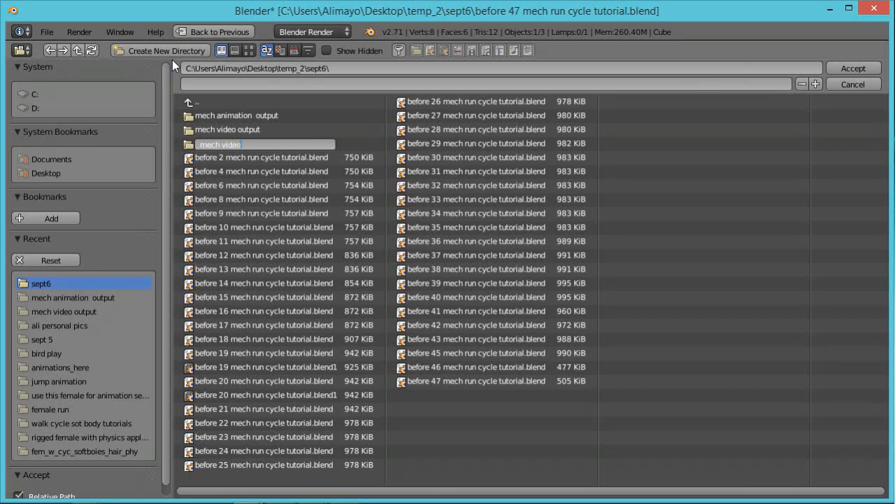
pyautogui.write(' output b')
pyautogui.press('Return')
# Step: Set the render output to the file name "mech video output b" inside the new folder
pyautogui.click(260, 144)
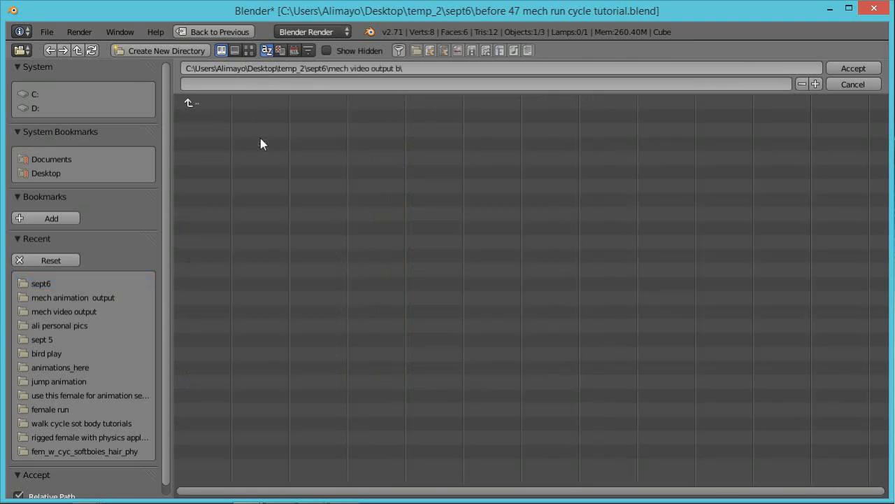
pyautogui.click(312, 86)
pyautogui.write('mech video output b')
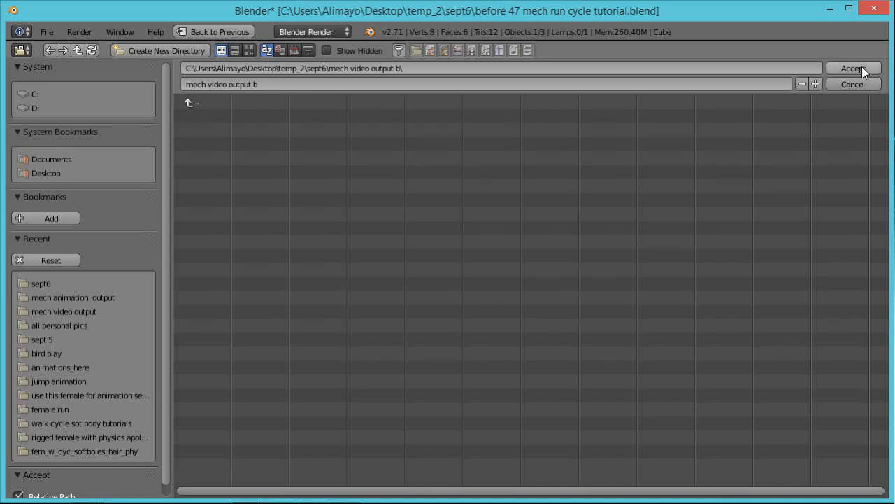
pyautogui.click(862, 68)
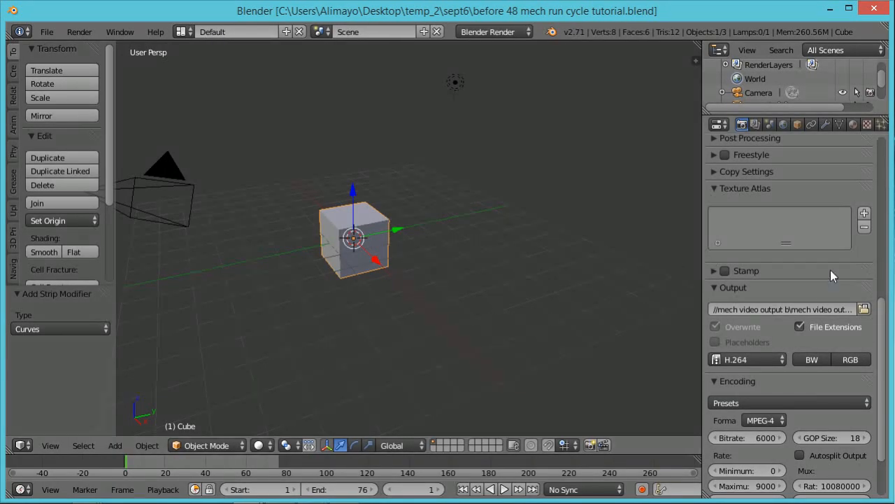
# Step: Render the full animation to the video file and close the render window
pyautogui.moveTo(883, 326); pyautogui.dragTo(884, 140)
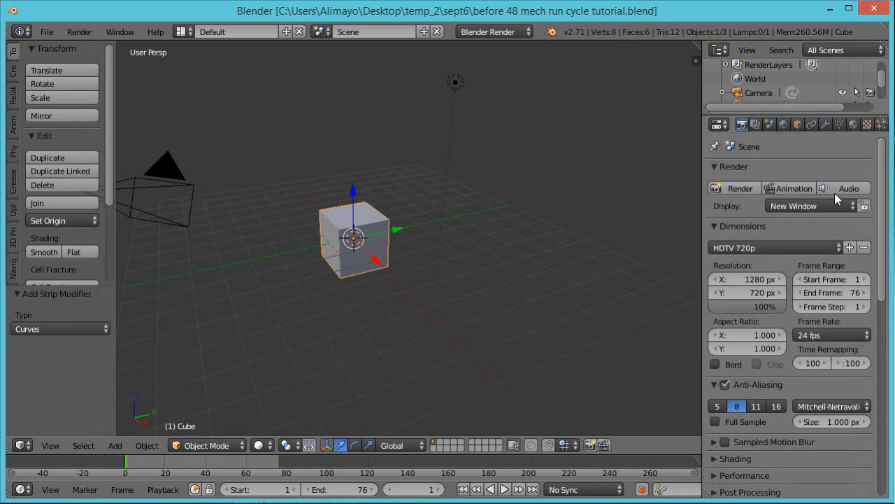
pyautogui.click(791, 189)
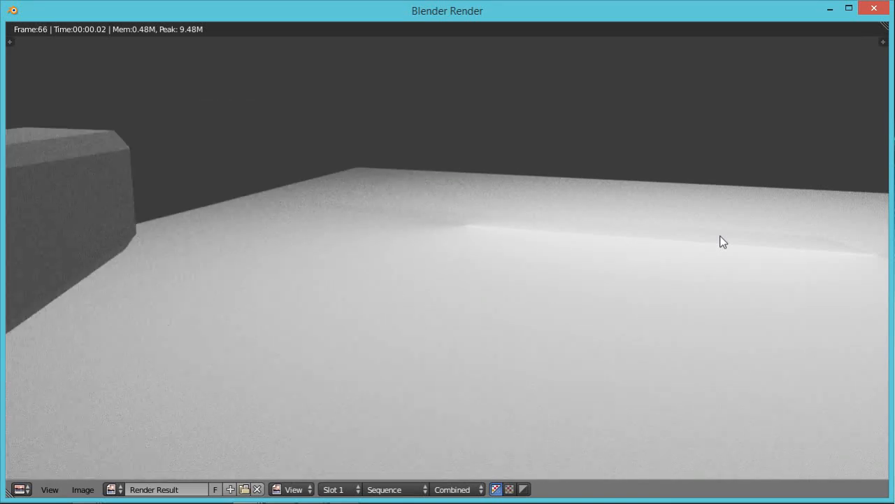
pyautogui.click(876, 7)
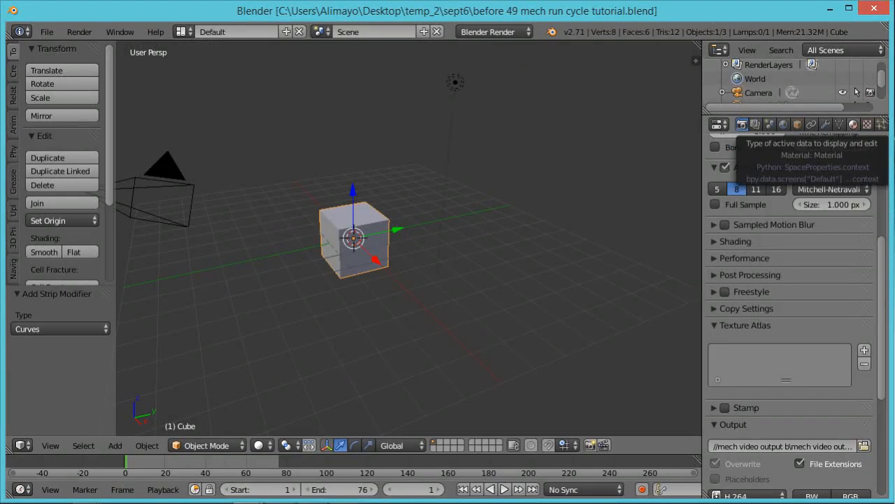
# Step: Switch to the mech video output b folder and play the rendered video in a maximized VLC media player window
pyautogui.moveTo(894, 175); pyautogui.dragTo(384, 61)
pyautogui.click(836, 57)
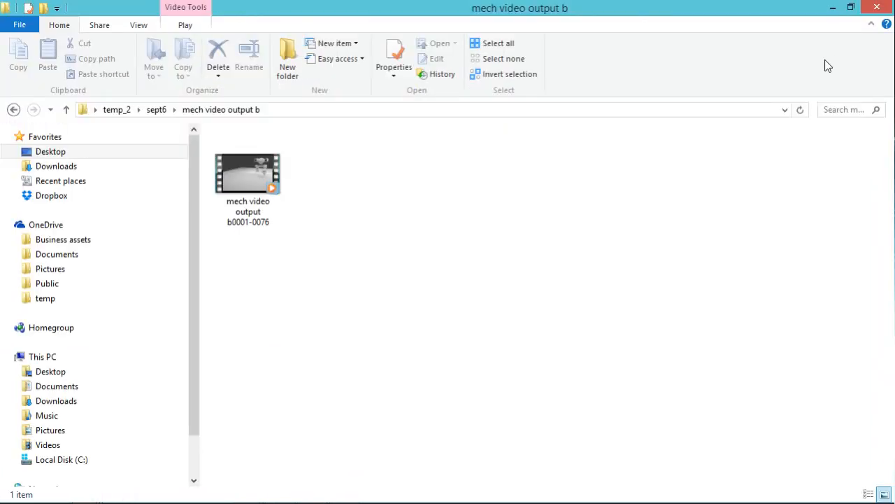
pyautogui.click(237, 176)
pyautogui.rightClick(237, 176)
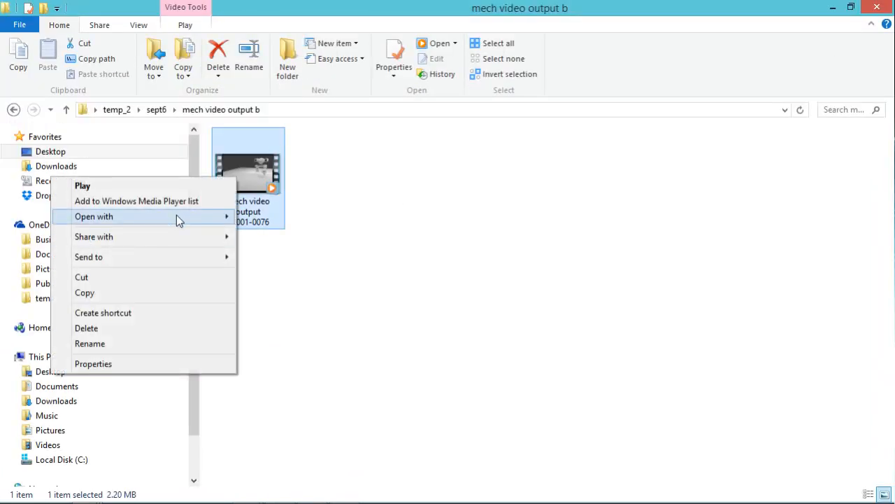
pyautogui.moveTo(184, 214)
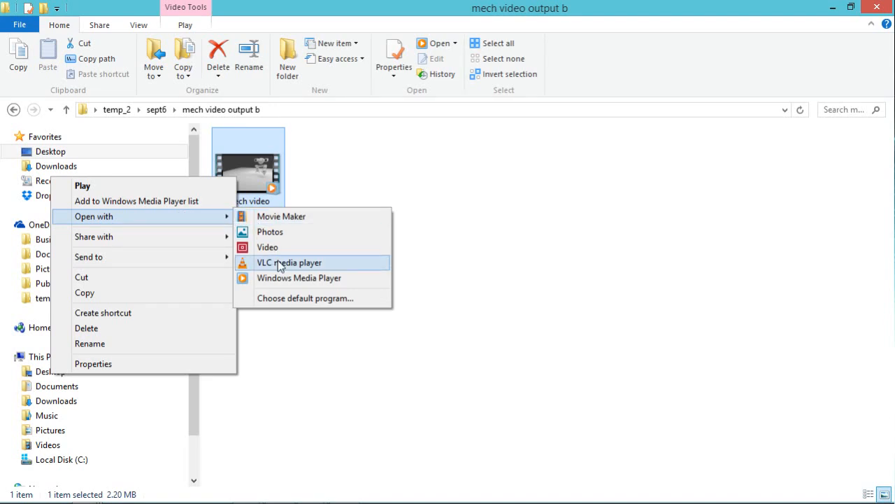
pyautogui.click(287, 262)
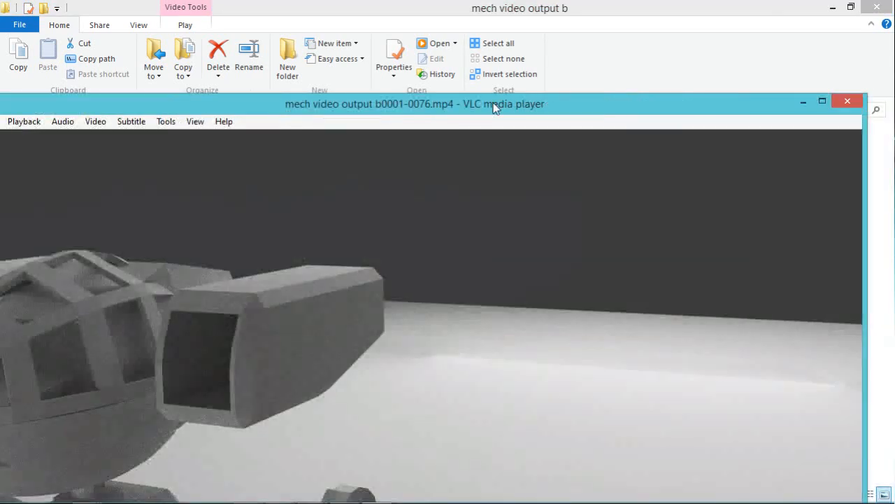
pyautogui.moveTo(507, 104); pyautogui.dragTo(537, 24)
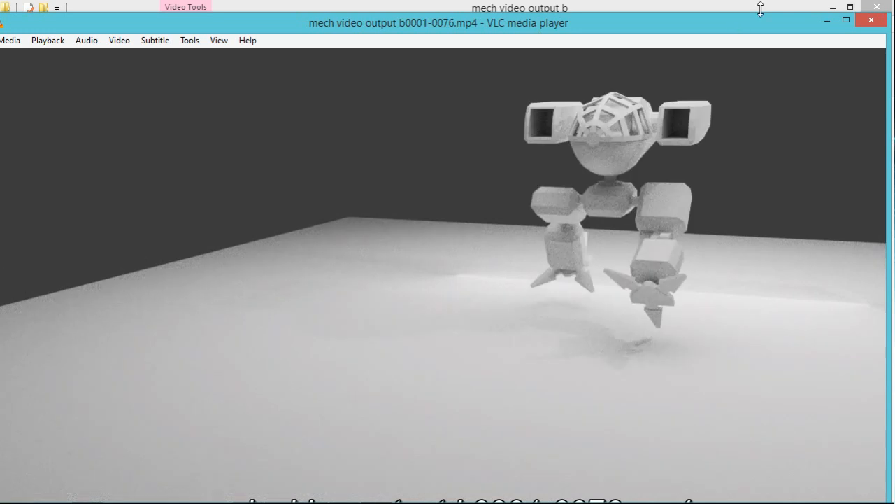
pyautogui.click(846, 21)
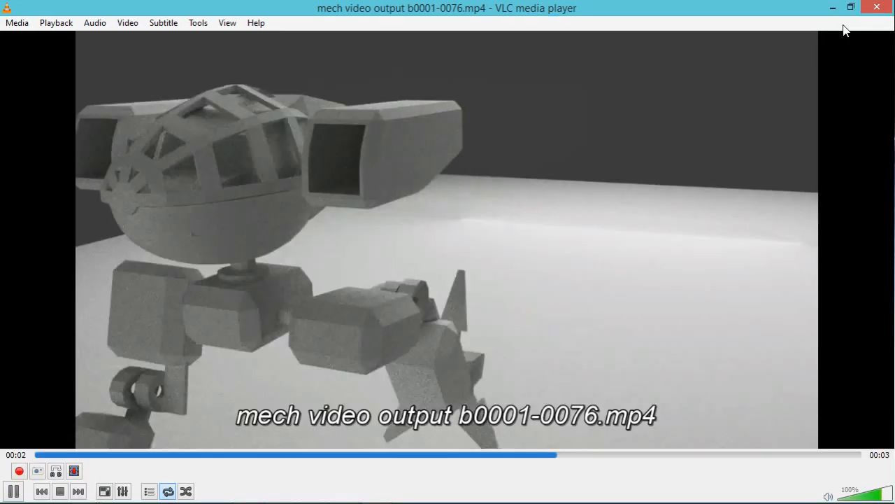